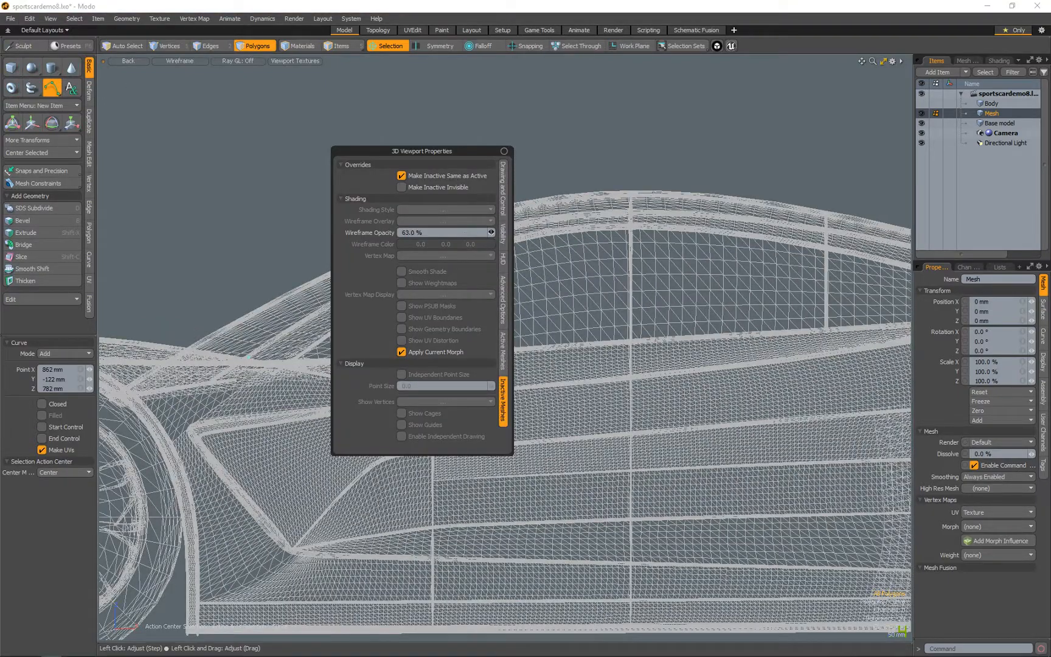
Stop inactive meshes from sharing the active mesh's display style and set a faint wireframe opacity for them
left_click(402, 176)
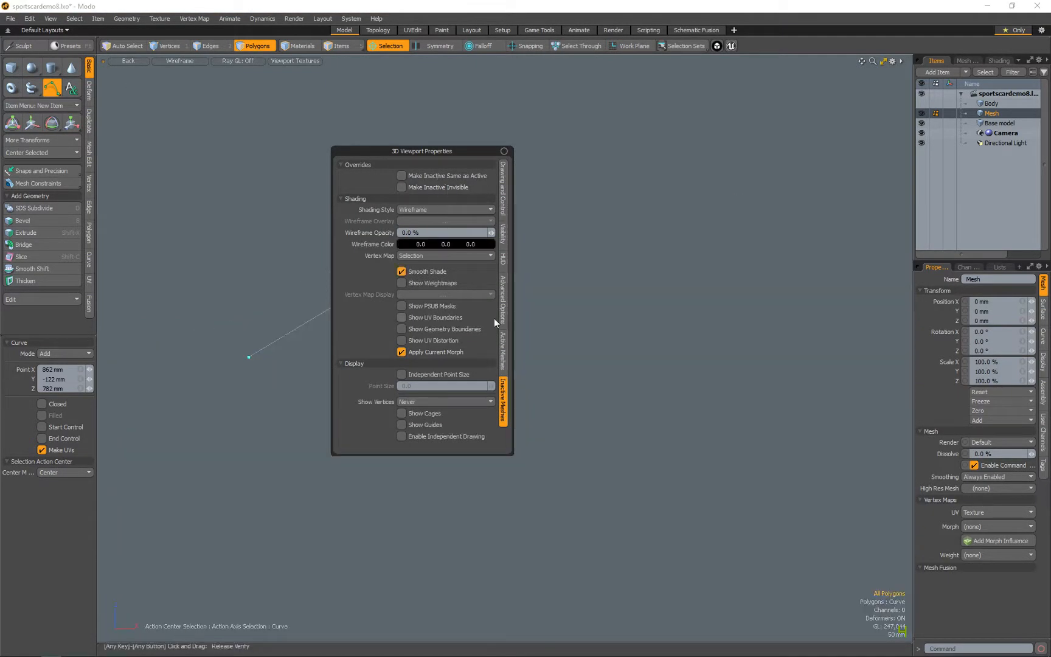
left_click_drag(492, 233, 364, 235)
Draw an open curve following the car's roofline from the windshield base to the rear deck in the side view
left_click(553, 220)
scroll(363, 235, "down", 1)
left_click(549, 232)
left_click_drag(549, 232, 473, 231, "alt+shift")
left_click(789, 302)
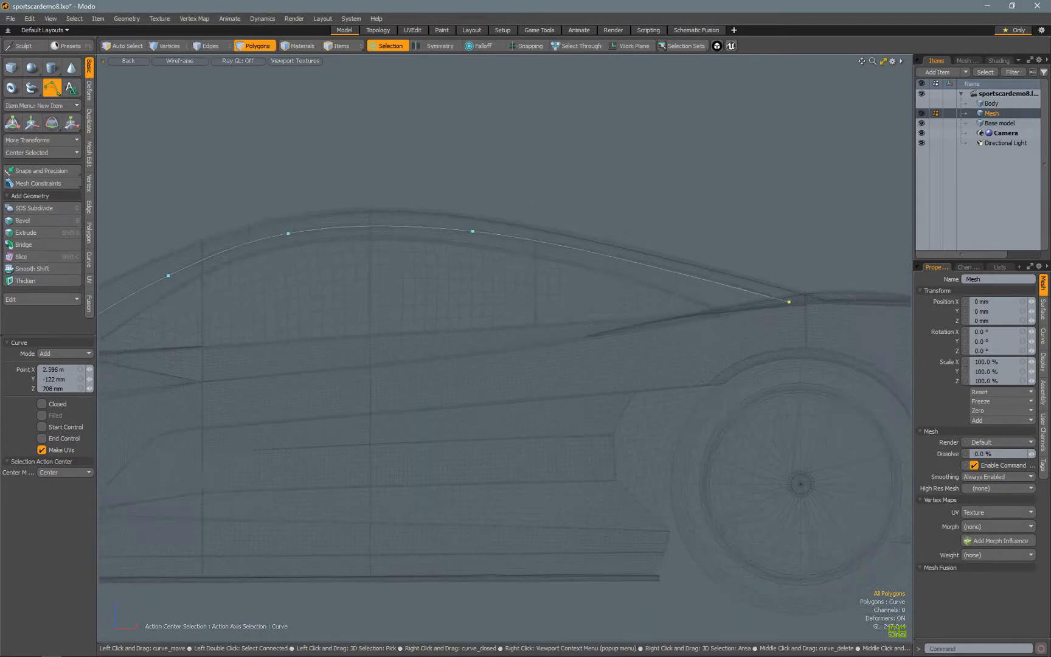
Move the roof curve's front end vertex forward and down past the windshield base
scroll(838, 285, "down", 1)
scroll(107, 307, "up", 2)
key("1")
left_click(183, 351)
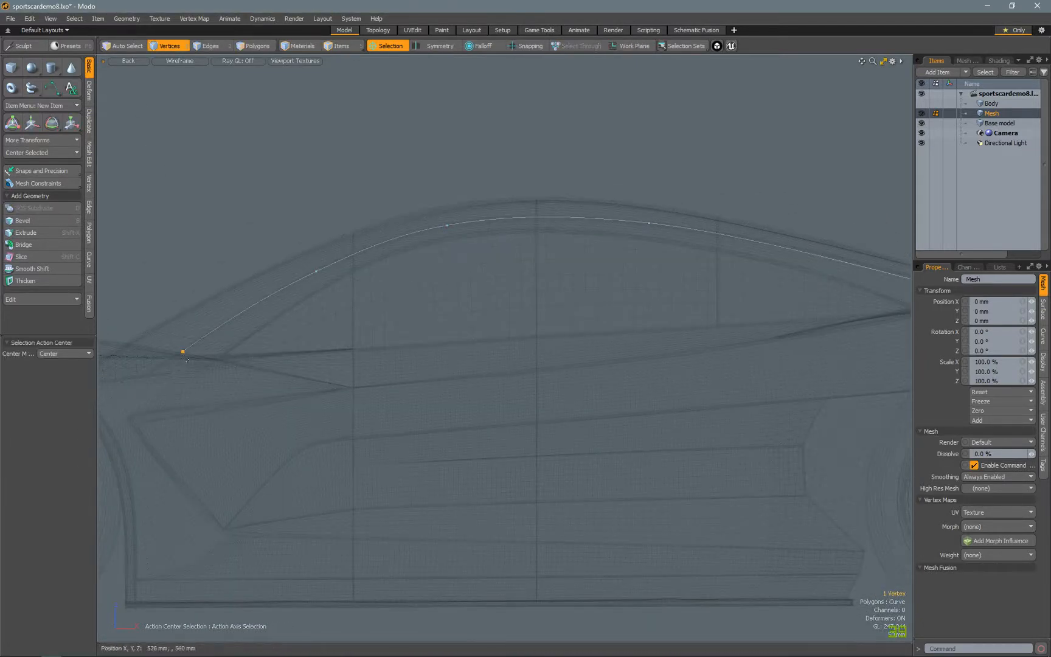
left_click_drag(183, 351, 243, 339, "alt+shift")
key("w")
left_click_drag(243, 339, 216, 366)
key("q")
Adjust the roof curve's second, third and rear end vertices to follow the roof rail in the wireframe reference
left_click(376, 258)
key("w")
scroll(381, 261, "up", 2)
key("Escape")
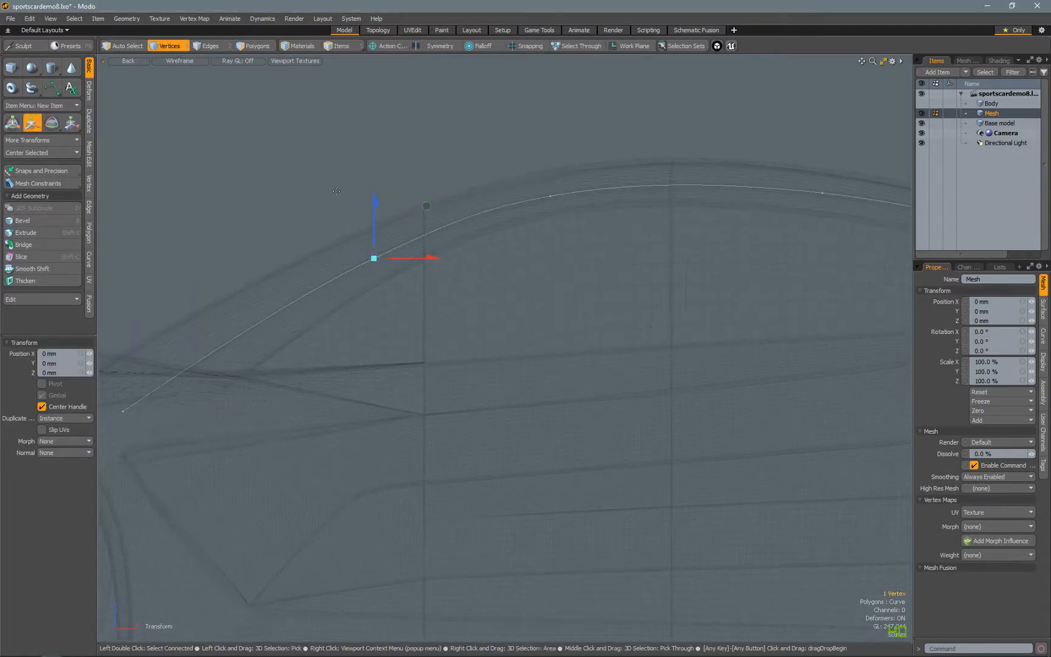
key("q")
left_click(551, 197)
left_click_drag(550, 196, 206, 191, "alt+shift")
key("w")
key("q")
left_click(849, 285)
key("w")
scroll(629, 274, "down", 2)
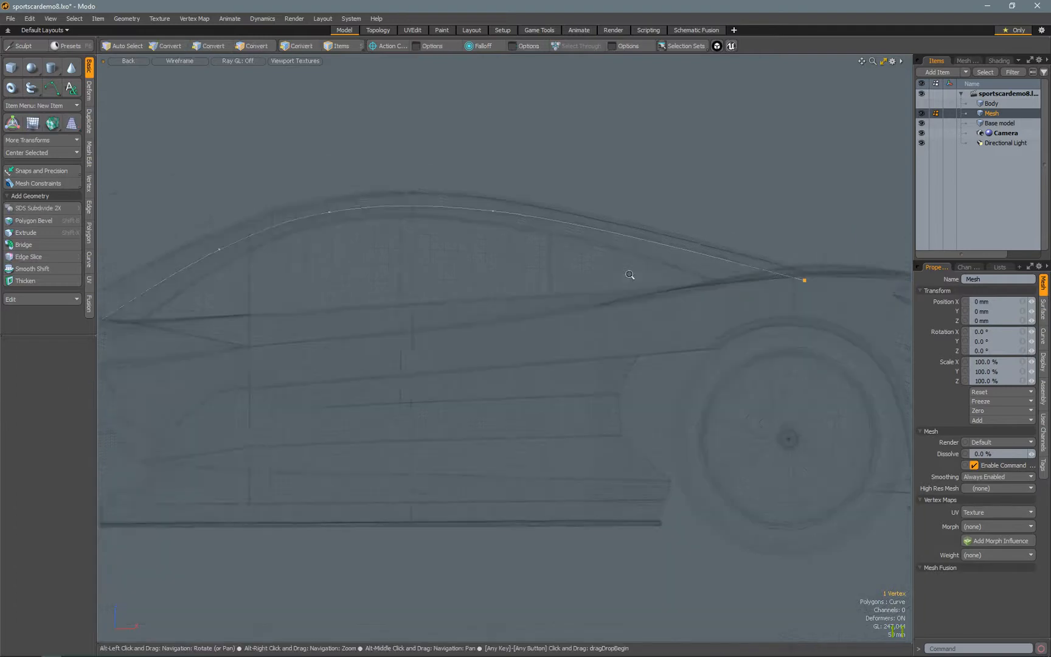
Duplicate the roof curve, move the copy up to the roof's outer outline and scale it slightly larger
key("3")
left_click(438, 232)
key("r")
scroll(594, 292, "down", 1)
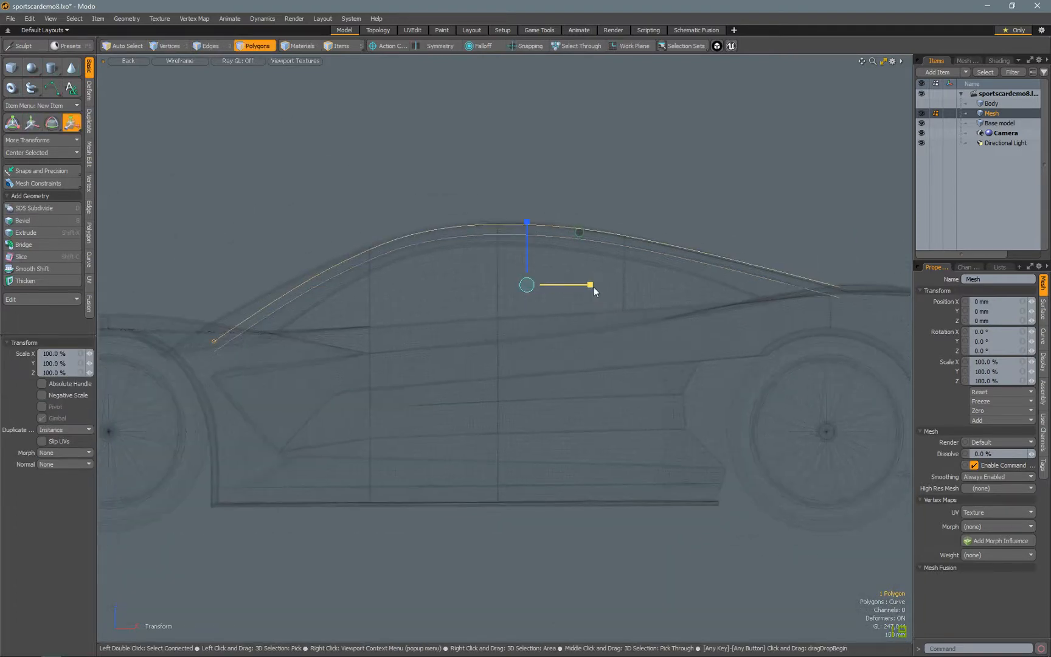
key("w")
key("q")
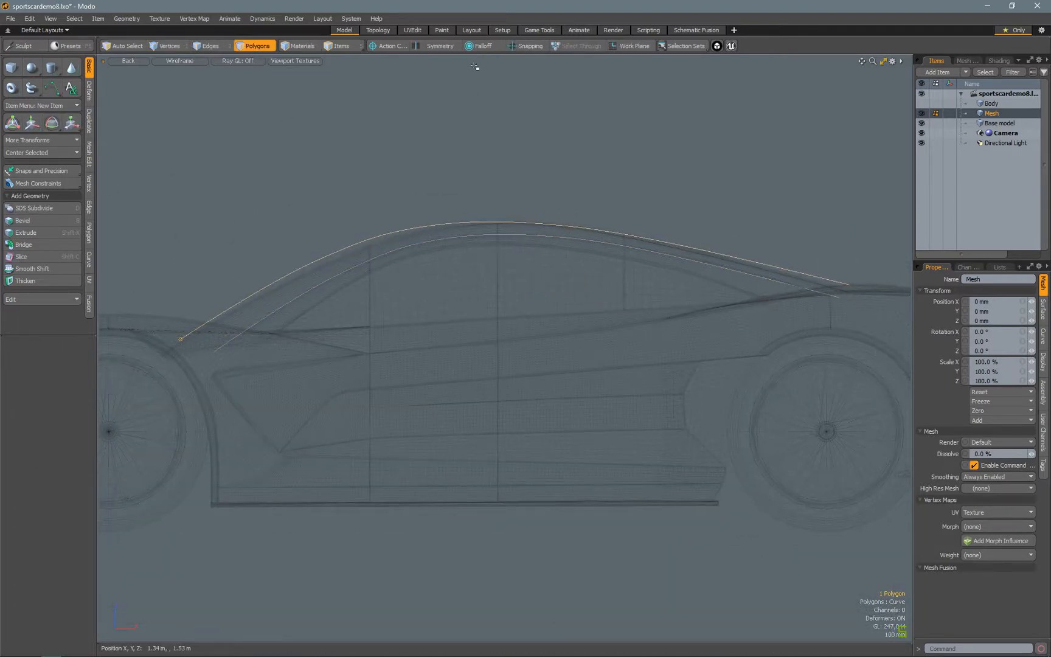
Adjust the front part of the upper roof curve using a Linear falloff, and clear the falloff
left_click(479, 46)
left_click(474, 68)
left_click_drag(425, 173, 150, 301)
key("w")
left_click_drag(481, 184, 510, 173, "alt+shift")
key("q")
left_click(490, 46)
left_click(487, 57)
left_click(52, 88)
Reposition the upper curve's vertices around the roof peak to match the outer roofline
left_click(170, 46)
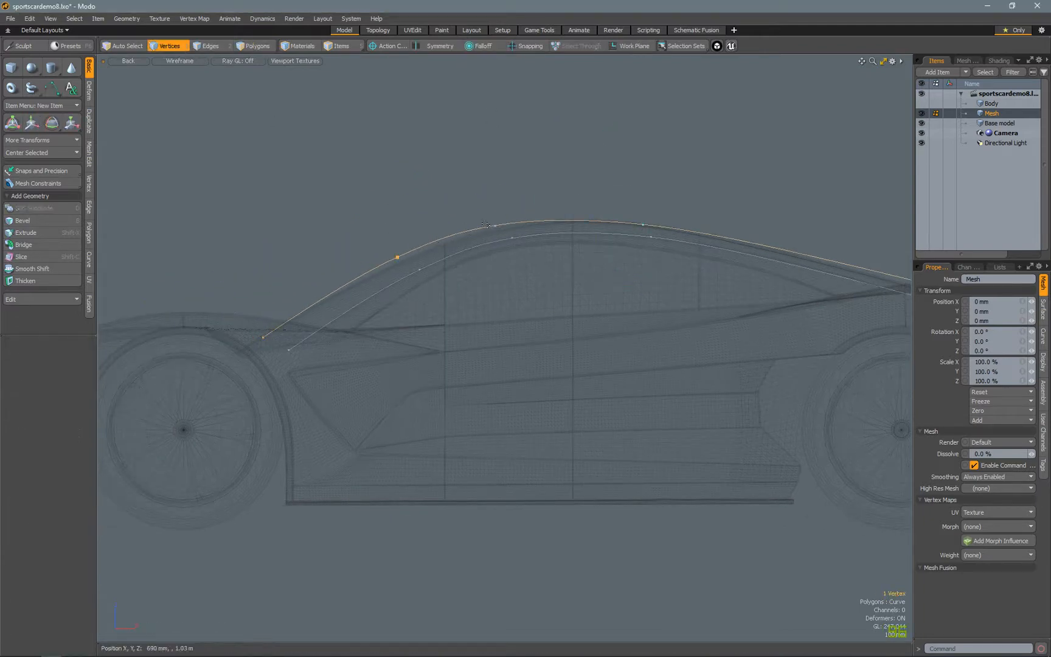
left_click_drag(485, 225, 495, 226)
scroll(463, 234, "up", 2)
key("w")
key("q")
left_click(747, 219)
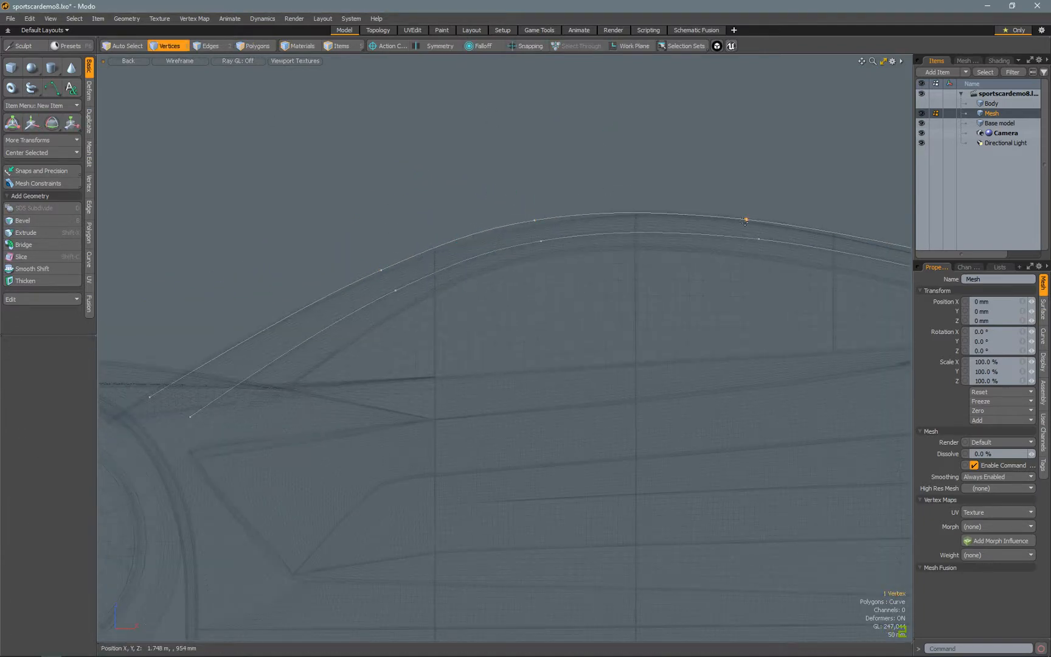
key("w")
left_click_drag(746, 219, 590, 216, "alt+shift")
Lower the upper curve's rear end vertex by about 24 mm
scroll(599, 170, "down", 2)
left_click_drag(599, 170, 511, 176, "alt+shift")
left_click(817, 288)
key("w")
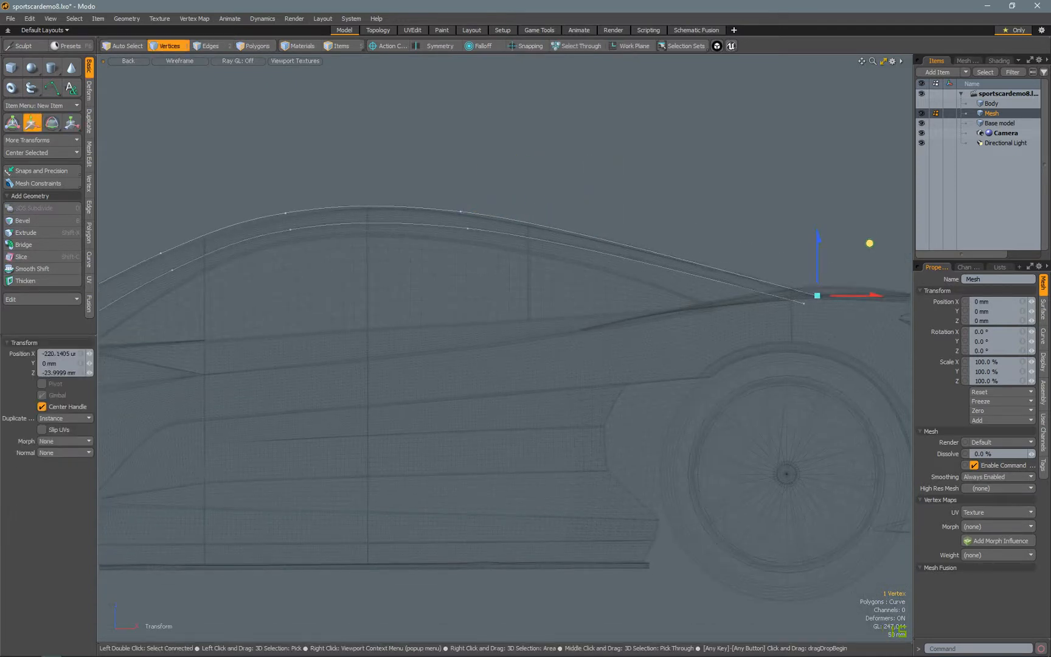
scroll(809, 261, "down", 2)
key("q")
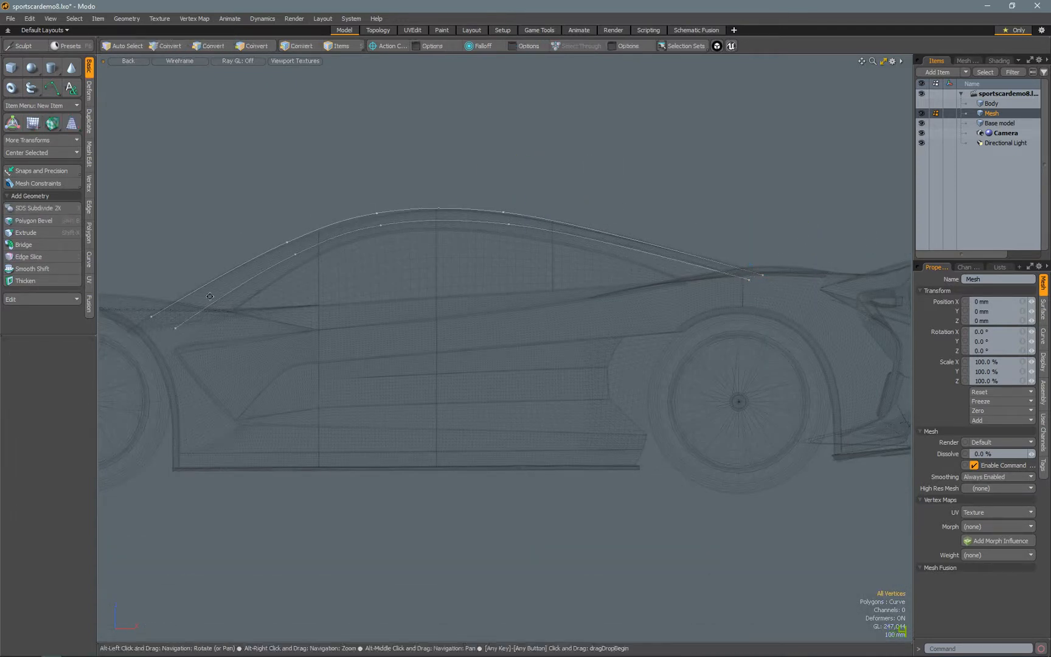
Move the upper curve's front end vertex forward and down, and adjust its second vertex along the windshield line
left_click_drag(426, 255, 535, 240, "alt+shift")
left_click(255, 302)
key("w")
scroll(263, 294, "up", 3)
left_click_drag(302, 254, 256, 279)
key("q")
left_click(482, 178)
left_click_drag(518, 149, 508, 152)
key("q")
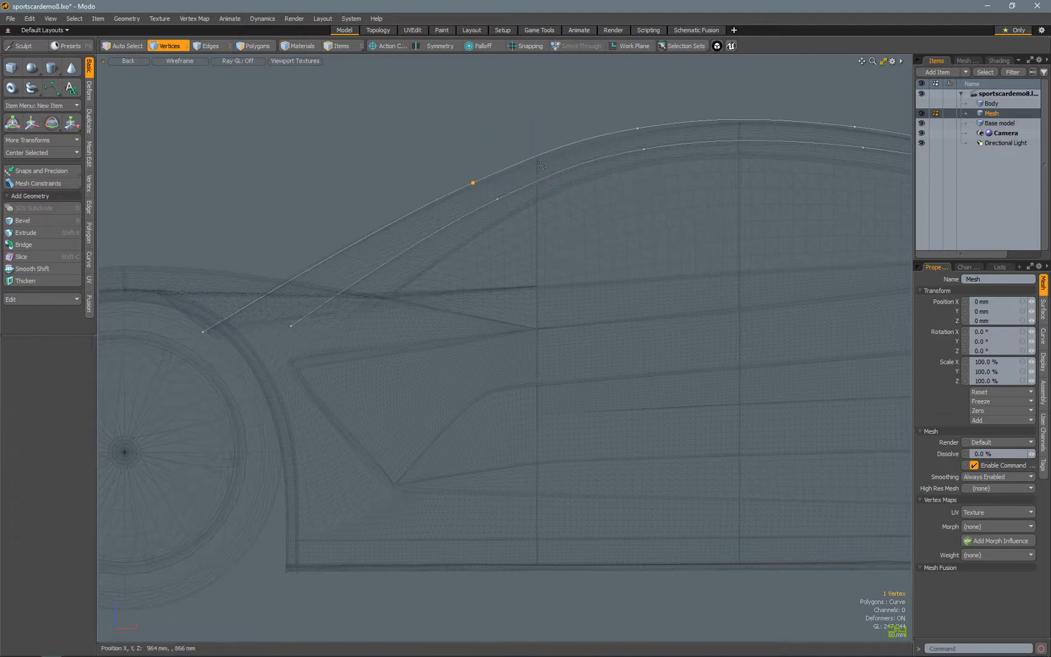
Duplicate the lower roof curve, move the copy down towards the side window's top edge and scale it to 92%
key("2")
double_click(547, 176)
scroll(610, 227, "down", 1)
left_click_drag(610, 227, 485, 236, "alt+shift")
key("ctrl+c")
key("ctrl+v")
key("w")
left_click_drag(598, 199, 602, 215)
right_click_drag(602, 216, 593, 215, "alt")
key("r")
left_click_drag(596, 263, 572, 263)
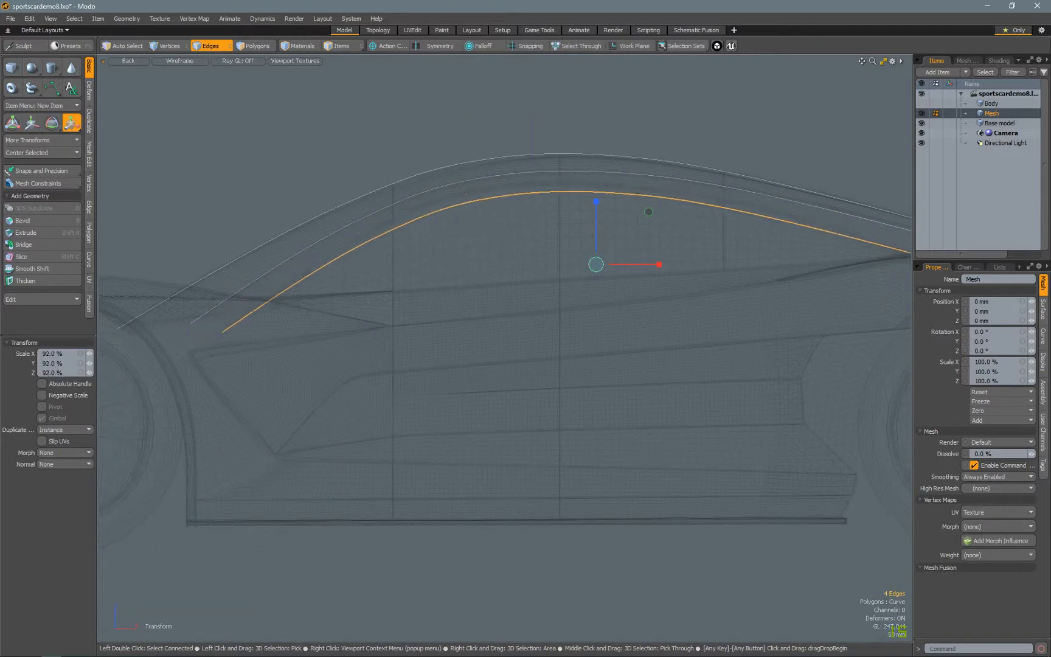
Flatten or stretch the new window curve as needed and move it -24 mm in X and 13 mm in Z
key("w")
key("r")
left_click_drag(596, 201, 640, 207)
key("w")
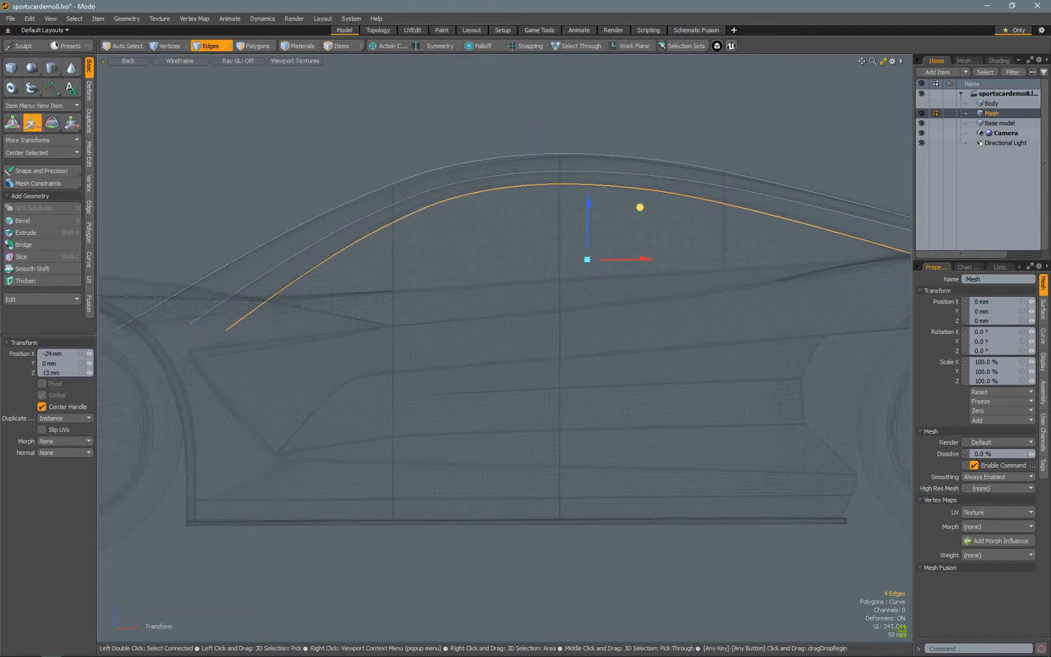
key("q")
Move the window curve's second and third vertices together to fit the side window's upper outline
key("1")
left_click(378, 230)
left_click(486, 191, "shift")
key("w")
scroll(448, 210, "up", 2)
left_click_drag(478, 158, 473, 158)
key("q")
Reposition the window curve's rear end vertex to match the rear corner of the side window
scroll(570, 247, "down", 3)
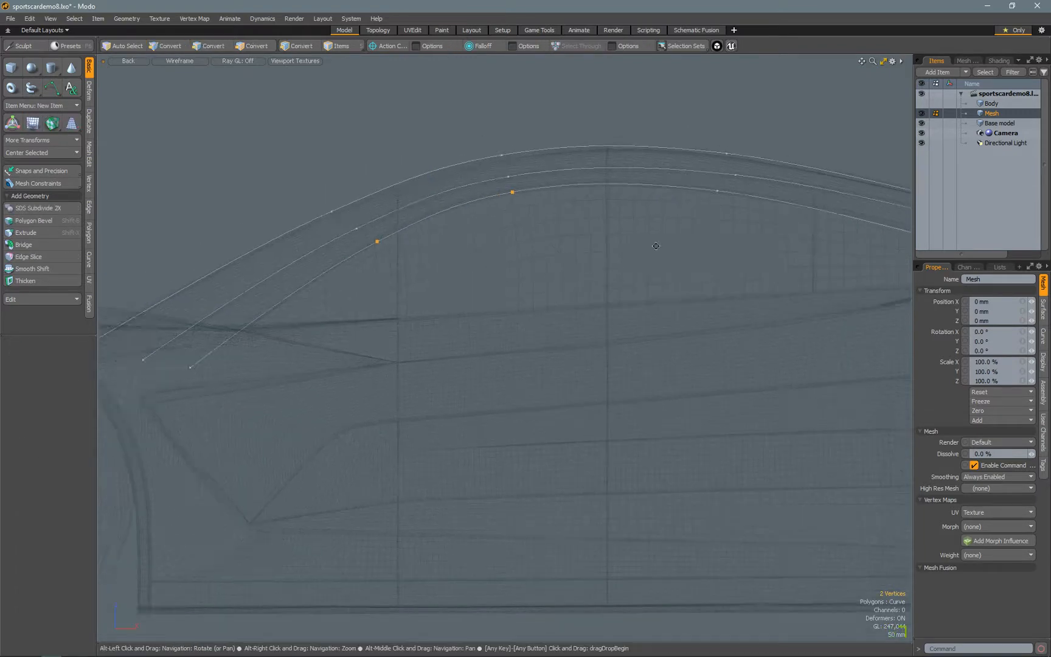
left_click_drag(569, 247, 308, 248, "alt+shift")
left_click(681, 274)
key("w")
left_click_drag(121, 251, 333, 249, "alt+shift")
scroll(333, 248, "up", 2)
key("q")
Move the window curve's front end vertex up and back to the window's front corner, and fine-tune its second vertex
left_click(213, 366)
key("w")
left_click_drag(267, 313, 269, 312)
key("q")
left_click(405, 237)
key("w")
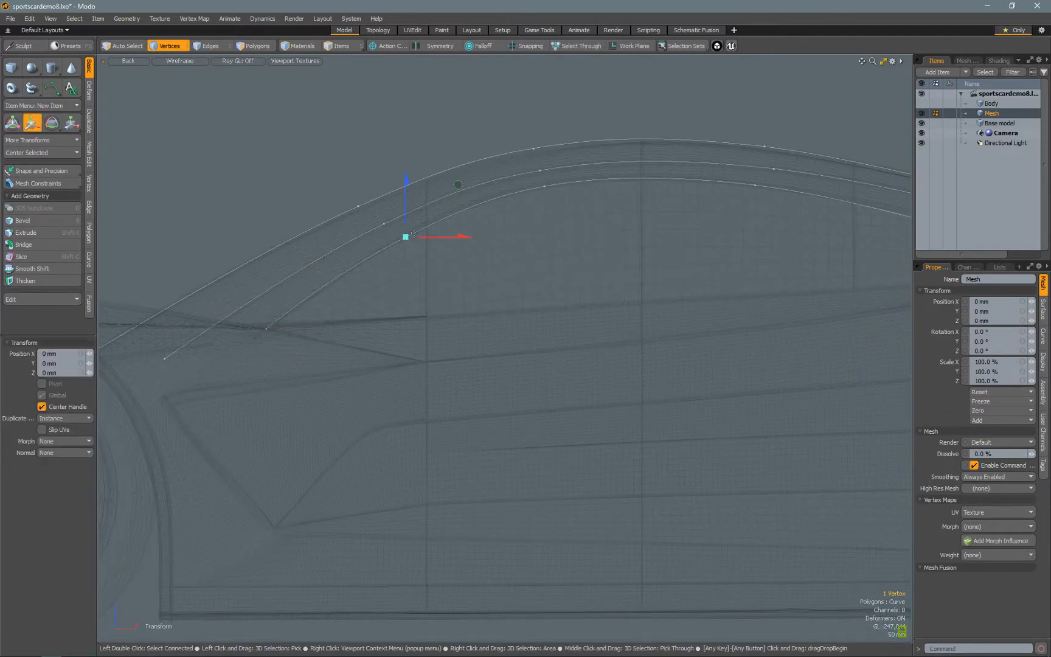
key("q")
Adjust the middle curve's second vertex and move its front end vertex up and back towards the windshield base
left_click(384, 223)
key("w")
left_click_drag(436, 171, 513, 169)
left_click(238, 358)
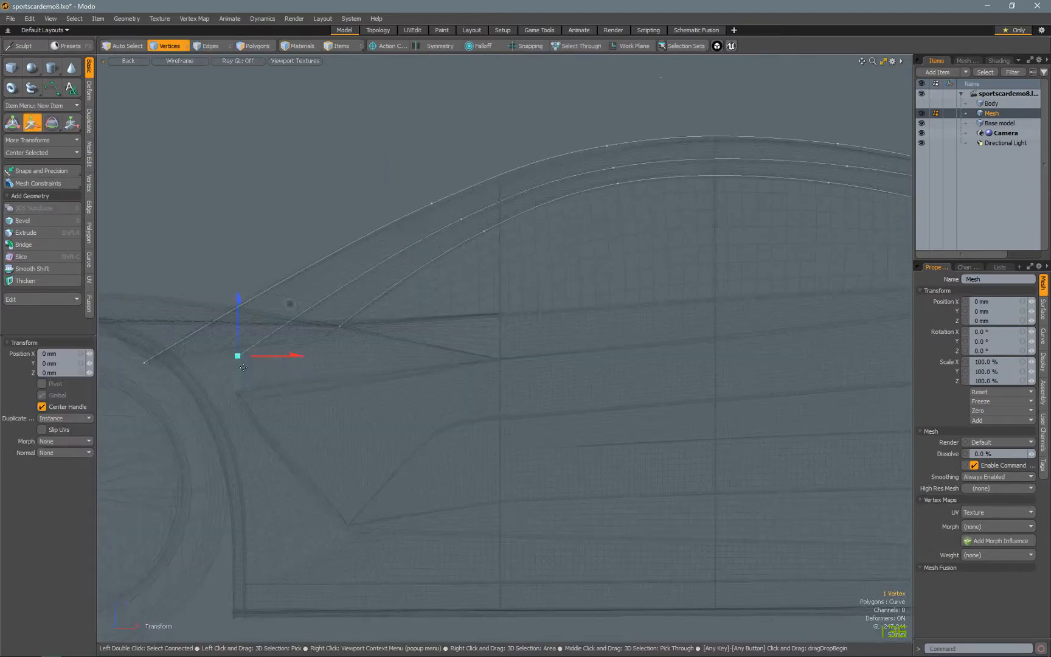
scroll(250, 361, "up", 2)
left_click_drag(285, 305, 304, 292)
key("q")
Set the Y position of all vertices on the uppermost roof curve to 0 mm
scroll(523, 327, "down", 4)
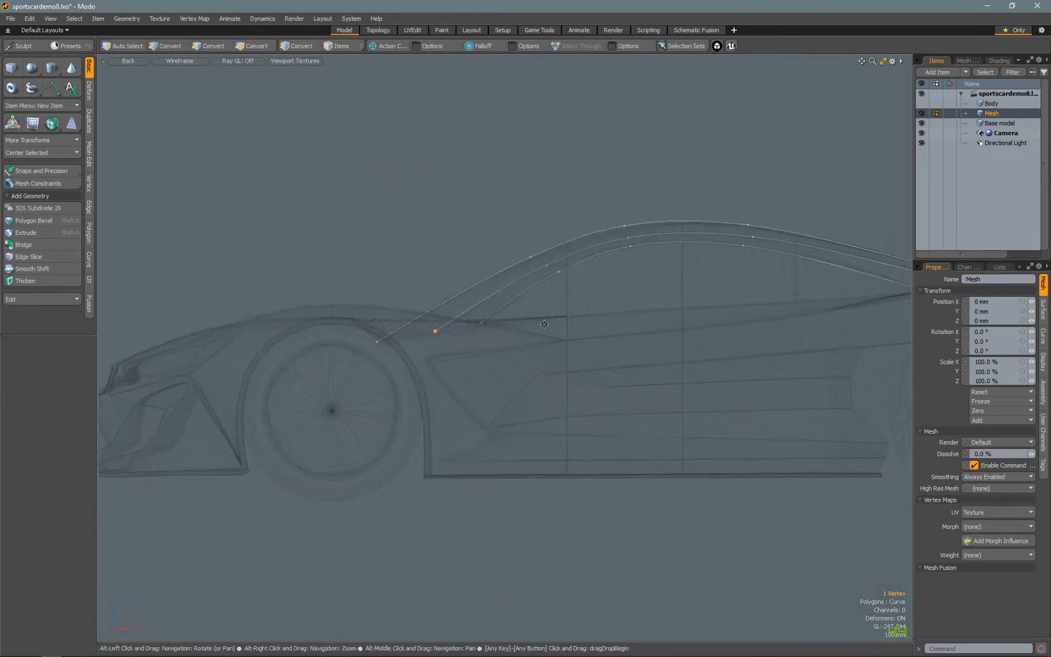
key("KP_Decimal")
key("2")
double_click(474, 340)
key("alt+1")
left_click(89, 186)
left_click(21, 197)
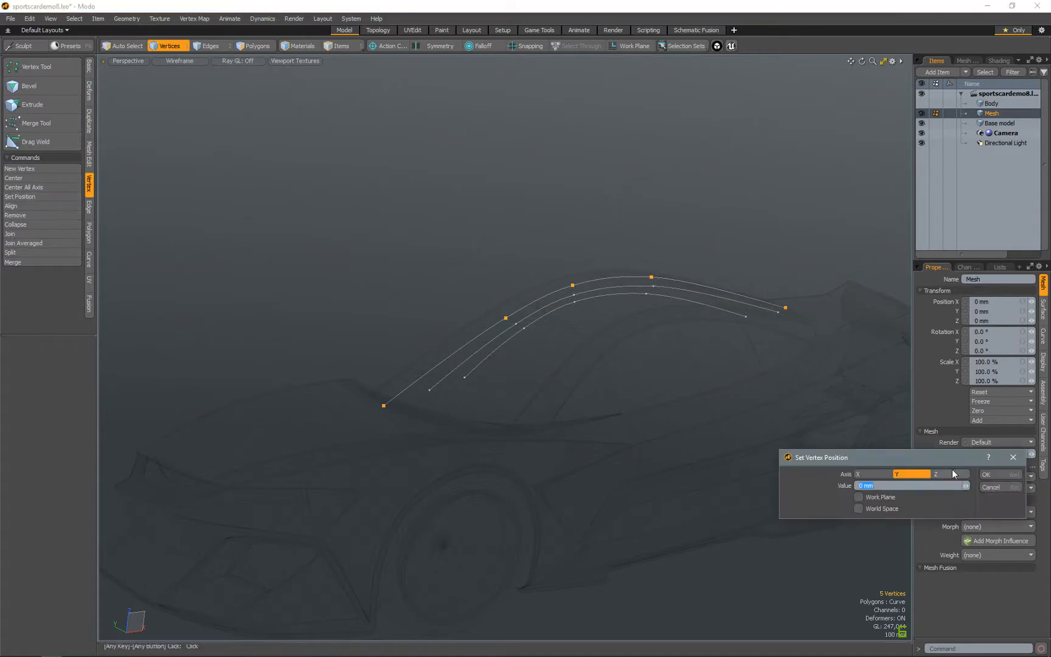
left_click(994, 474)
Move the middle and window curves together in Y, away from the centreline to the roof's side in top view
key("2")
double_click(520, 321)
double_click(540, 318, "shift")
key("KP_1")
key("w")
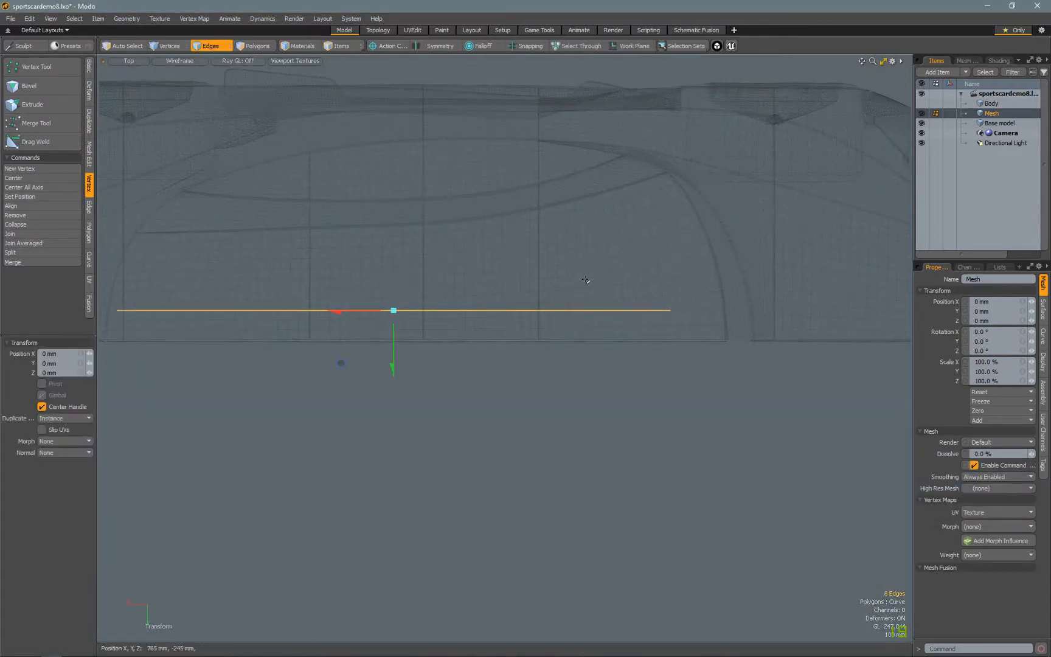
left_click_drag(393, 364, 457, 255)
key("q")
Move the window curve farther outward in Y than the middle curve
key("KP_Decimal")
double_click(612, 333)
key("w")
key("KP_1")
Bend the middle curve's front three vertices outward by -205 mm in Y using an Ease-Out Linear falloff
left_click(479, 232, "shift")
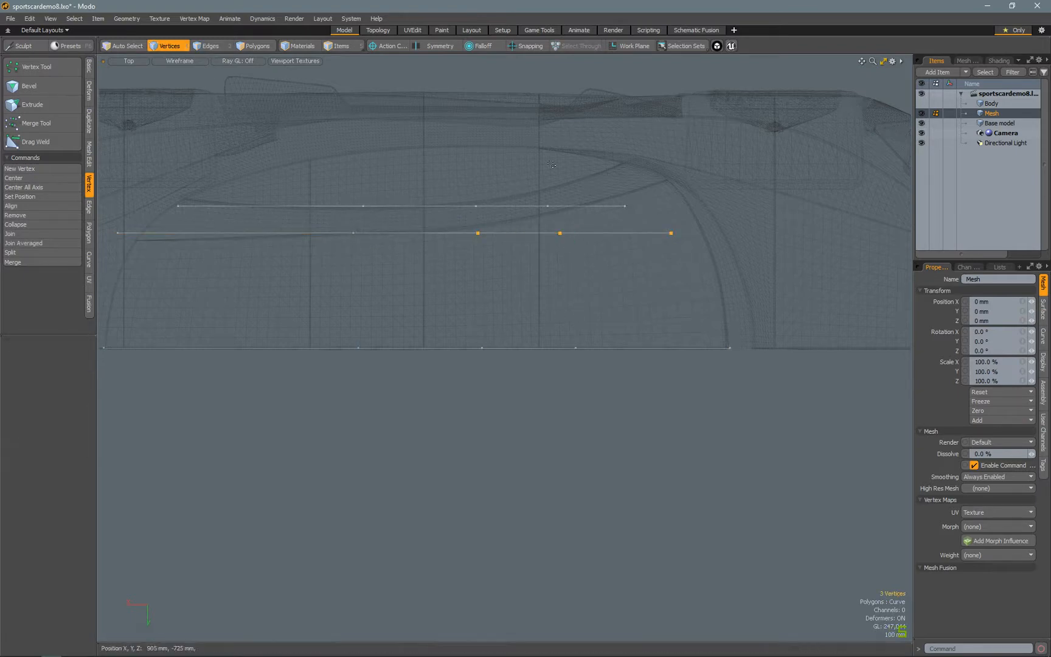
left_click(483, 45)
left_click(480, 66)
key("w")
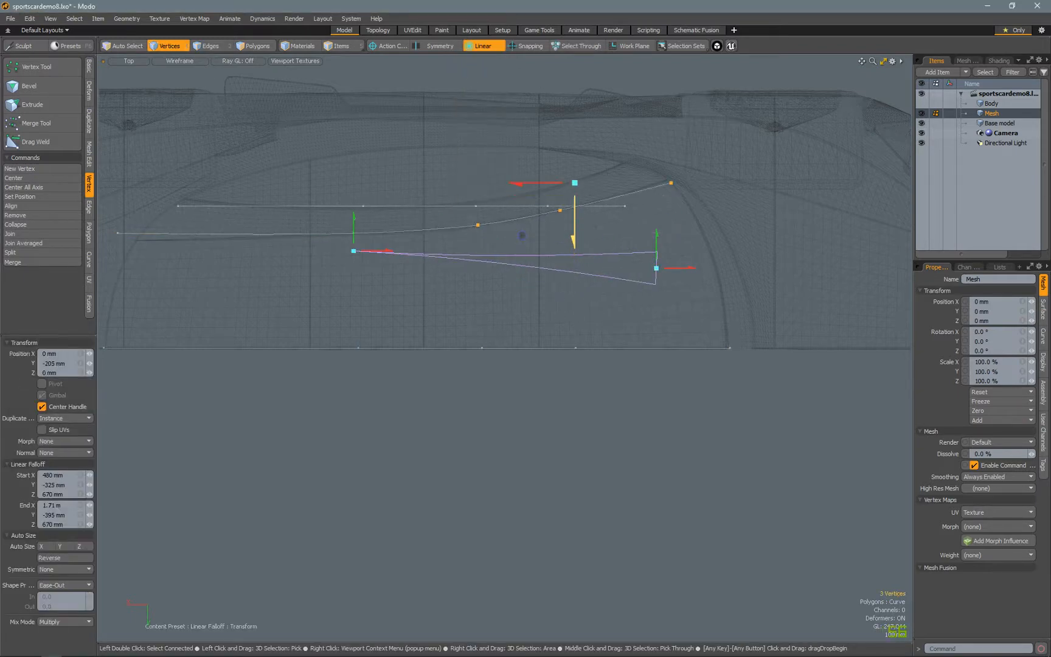
key("q")
key("q")
Nudge the middle curve's front end vertex slightly outward in Y
left_click(671, 183)
key("w")
left_click_drag(671, 236, 671, 232)
key("q")
Move the middle curve's rear end vertex inward in Y and shift its two adjacent vertices slightly inward
left_click_drag(426, 273, 512, 267, "alt")
left_click(203, 225)
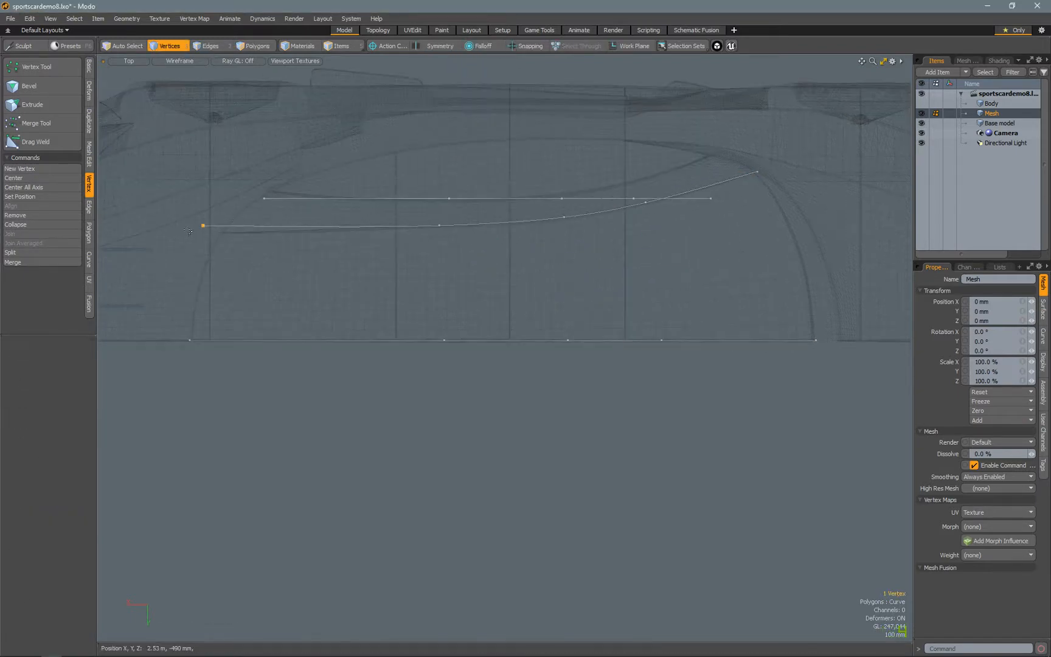
key("w")
key("q")
left_click_drag(439, 225, 564, 217)
key("w")
left_click_drag(500, 274, 500, 275)
key("q")
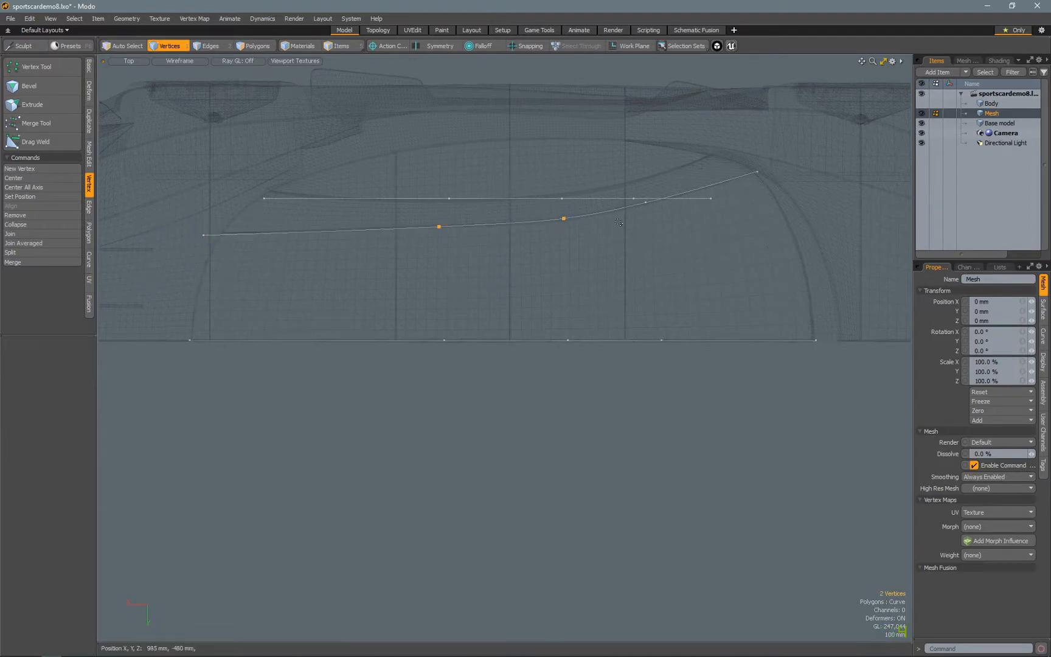
Select all five vertices of the window curve in top view and shift them slightly inward in Y
left_click(680, 188)
left_click_drag(615, 225, 618, 265, "alt")
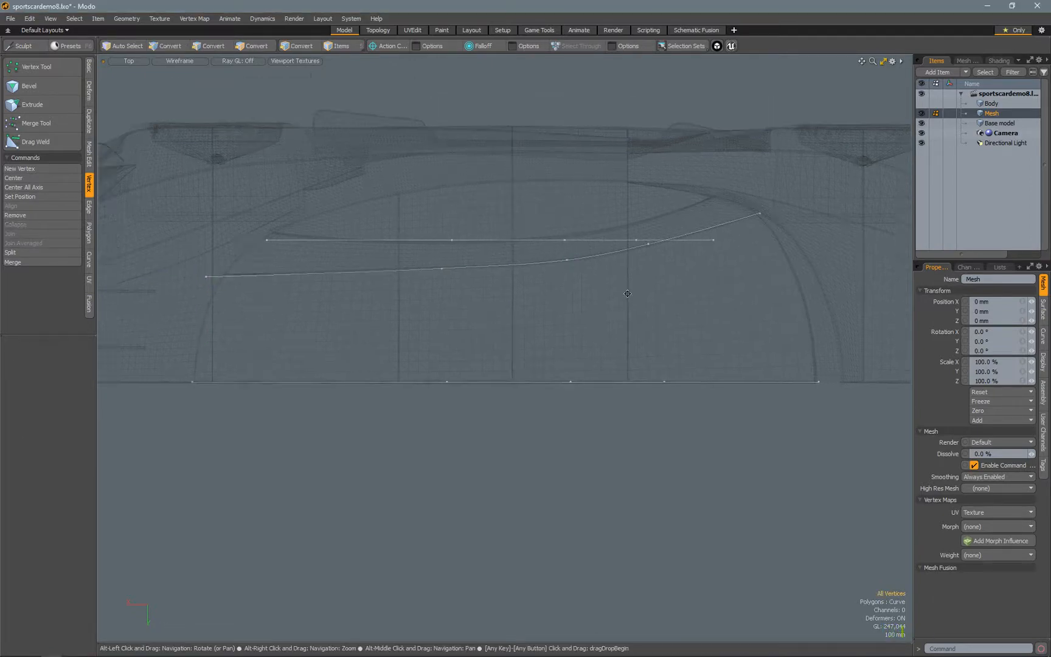
scroll(618, 265, "up", 4)
scroll(649, 315, "down", 1)
left_click_drag(649, 315, 676, 354, "alt")
key("2")
left_click(616, 280)
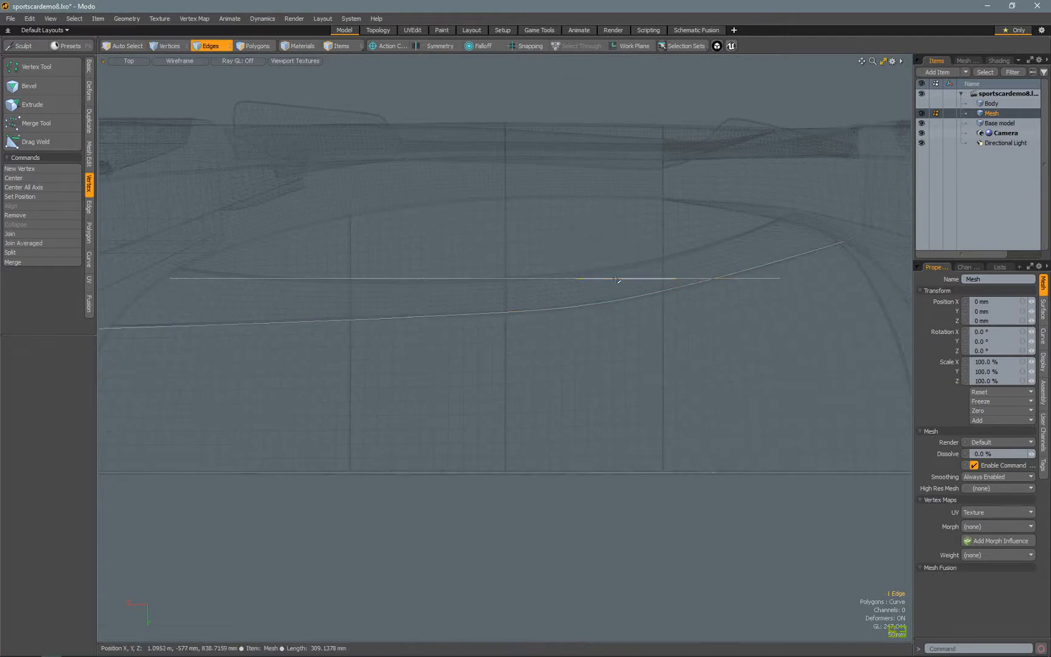
left_click(483, 46)
left_click(495, 71)
key("w")
key("Escape")
key("Escape")
key("w")
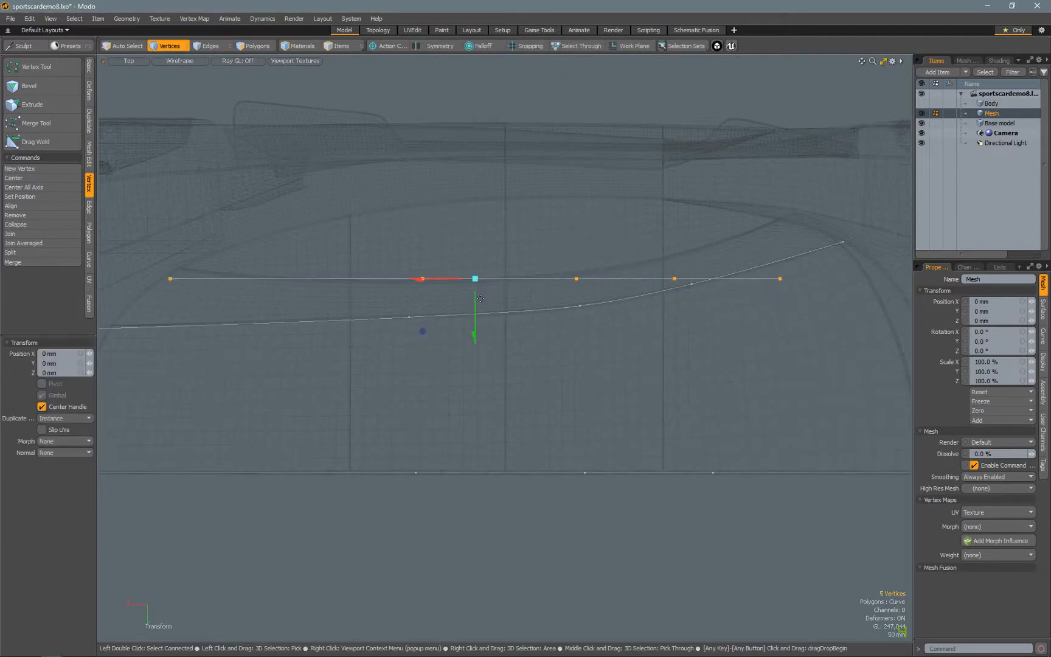
Bend the front part of the window curve outward in Y using an Ease-Out Linear falloff
left_click(483, 45)
left_click(496, 71)
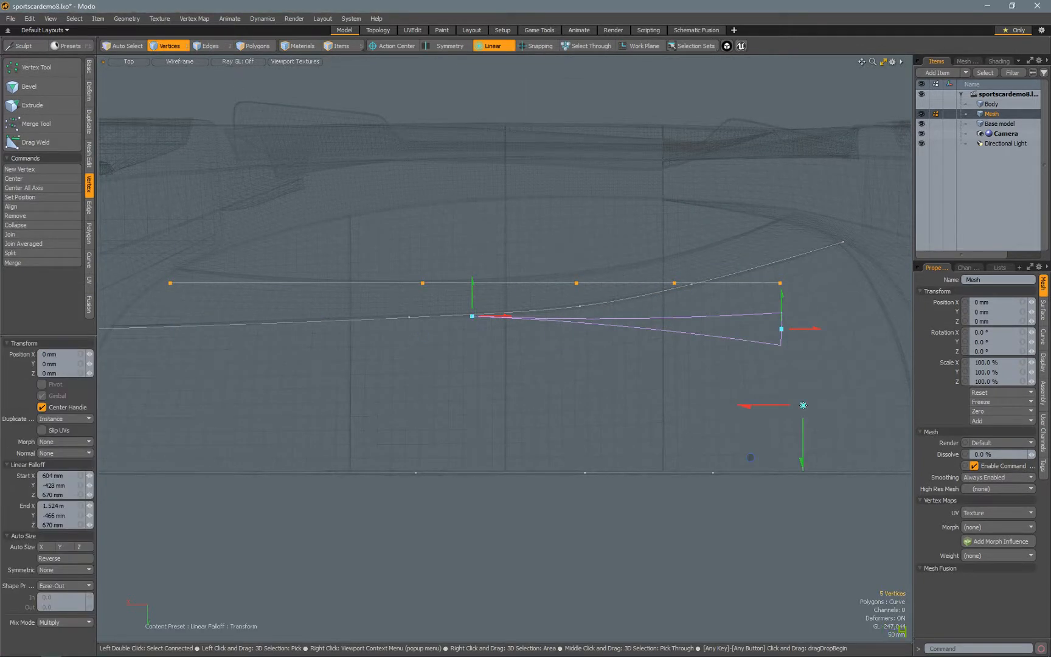
key("Escape")
Nudge the window curve's middle vertex and rear end vertex outward in Y, and adjust the vertex between them to match the reference
left_click(576, 276)
key("w")
left_click_drag(523, 329, 523, 326)
key("Escape")
left_click(170, 283)
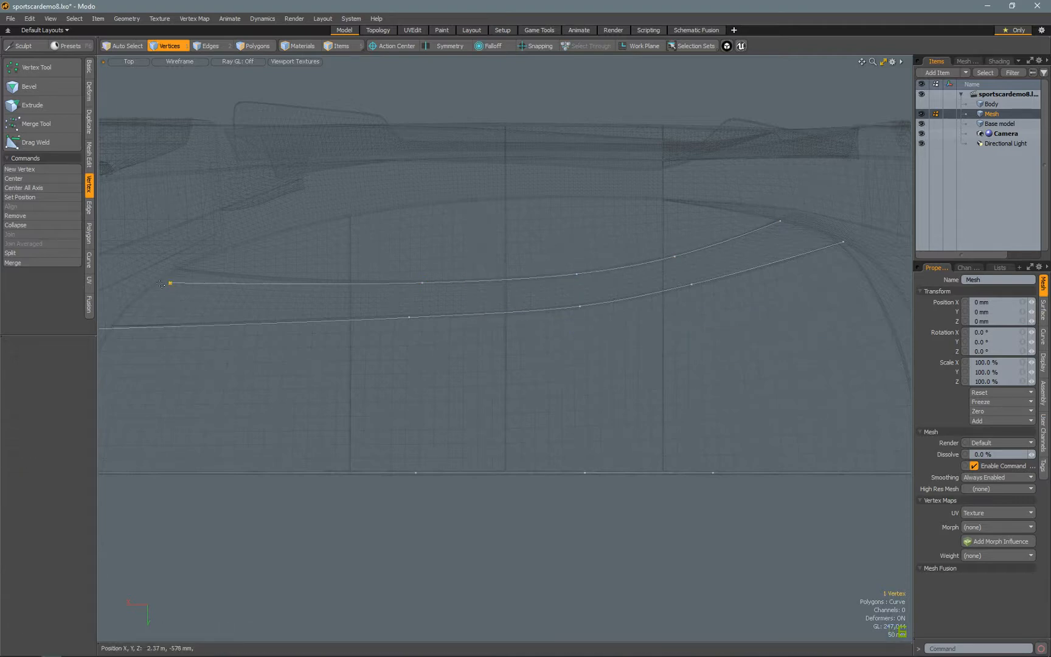
key("w")
left_click_drag(117, 335, 117, 318)
key("Escape")
left_click(422, 282)
key("w")
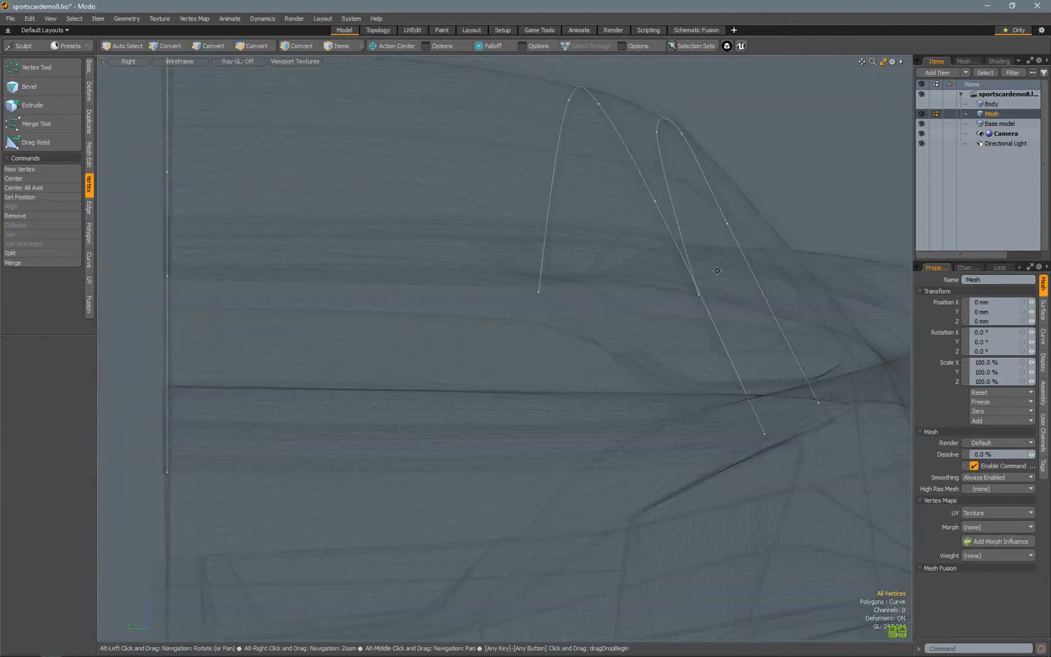
Adjust the second vertex from the front on both the window curve and the middle curve in Y in the Right view
left_click(726, 226)
key("w")
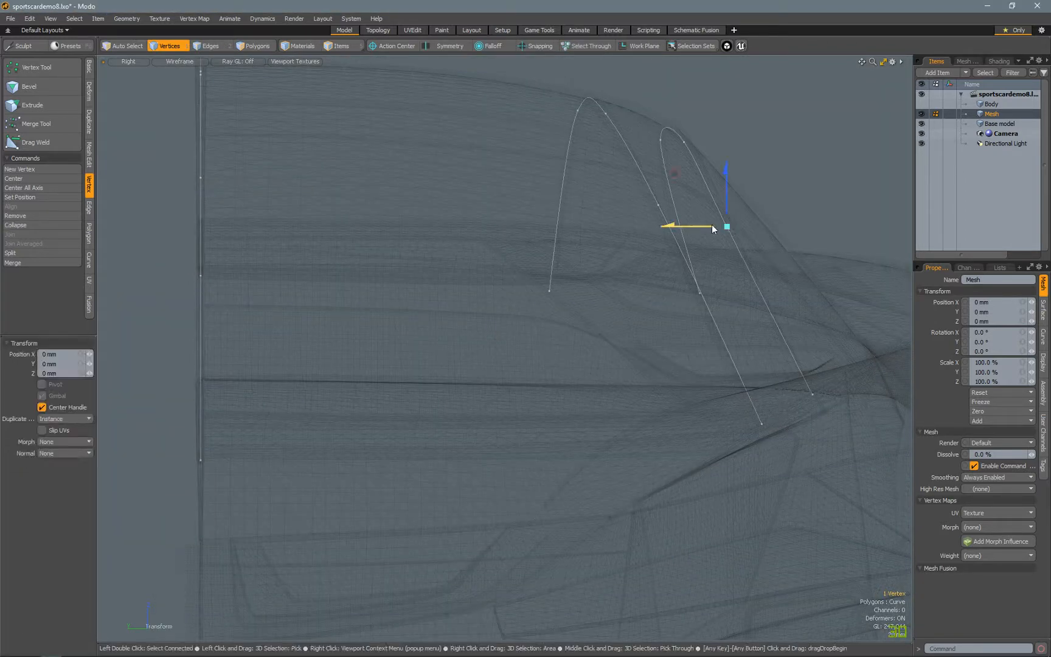
key("Escape")
left_click(658, 205)
key("w")
key("Escape")
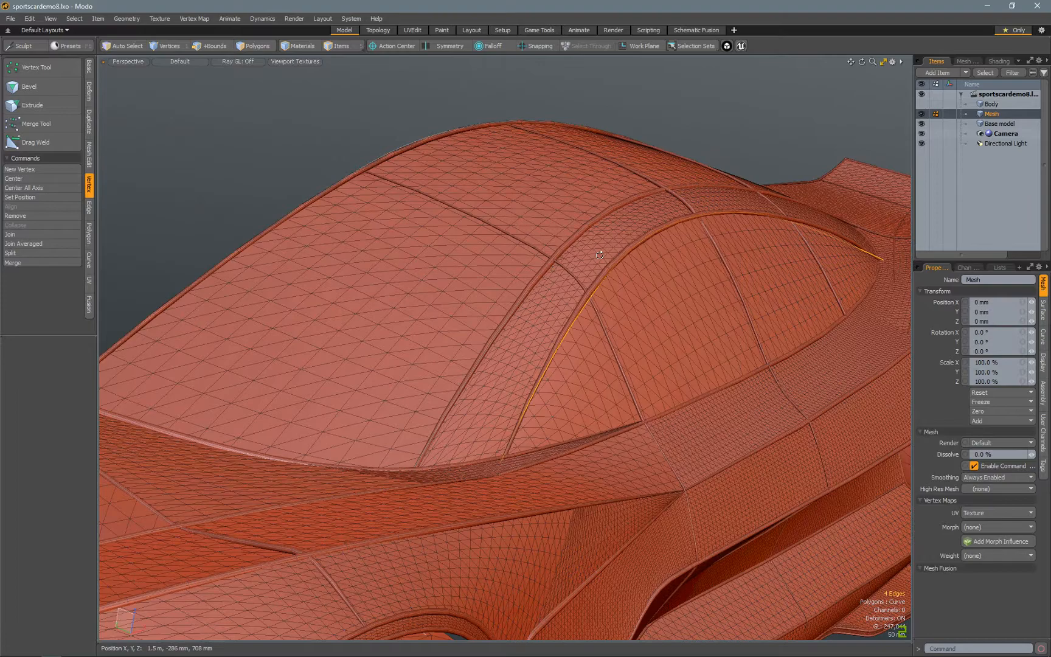
Raise the middle curve's two uppermost vertices by 2 mm in Z in the Back view
left_click_drag(583, 341, 617, 360, "alt")
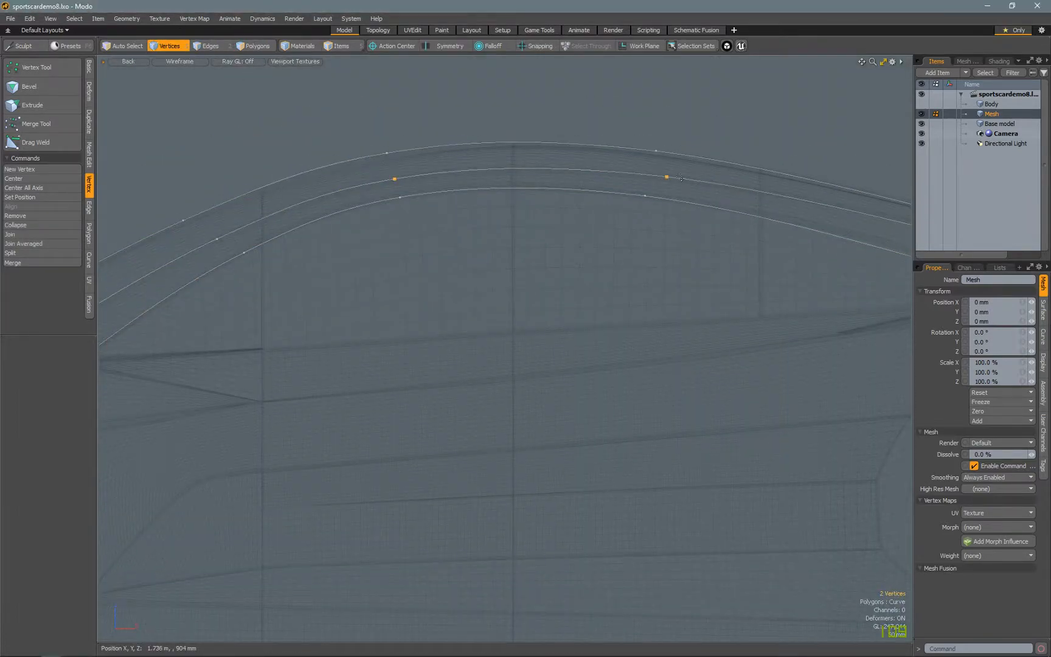
key("y")
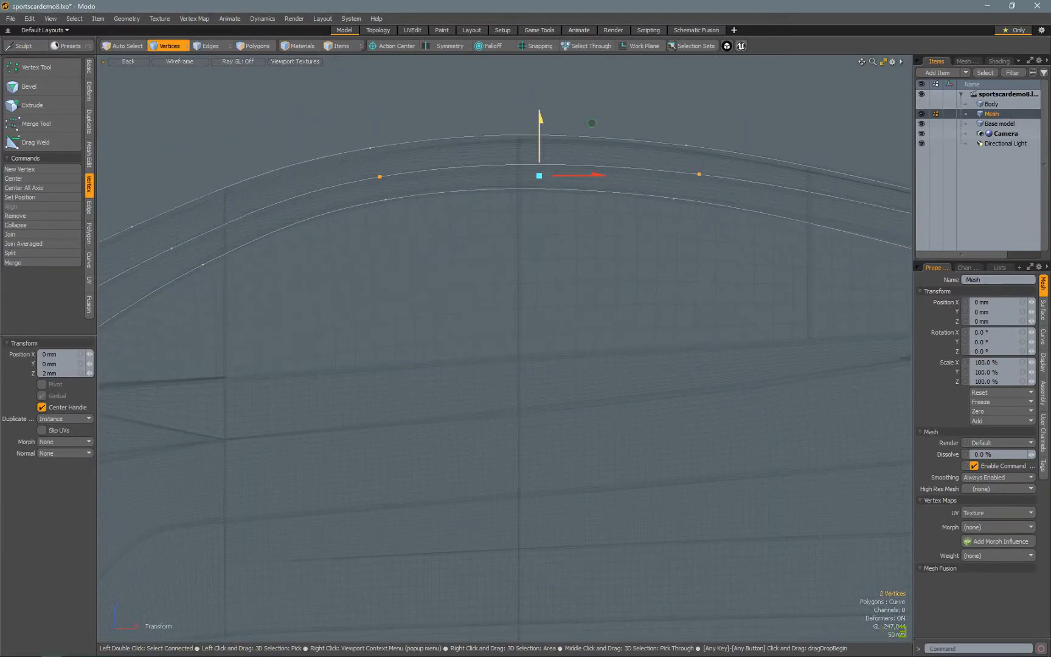
key("q")
key("KP_Decimal")
left_click_drag(408, 315, 545, 251, "alt")
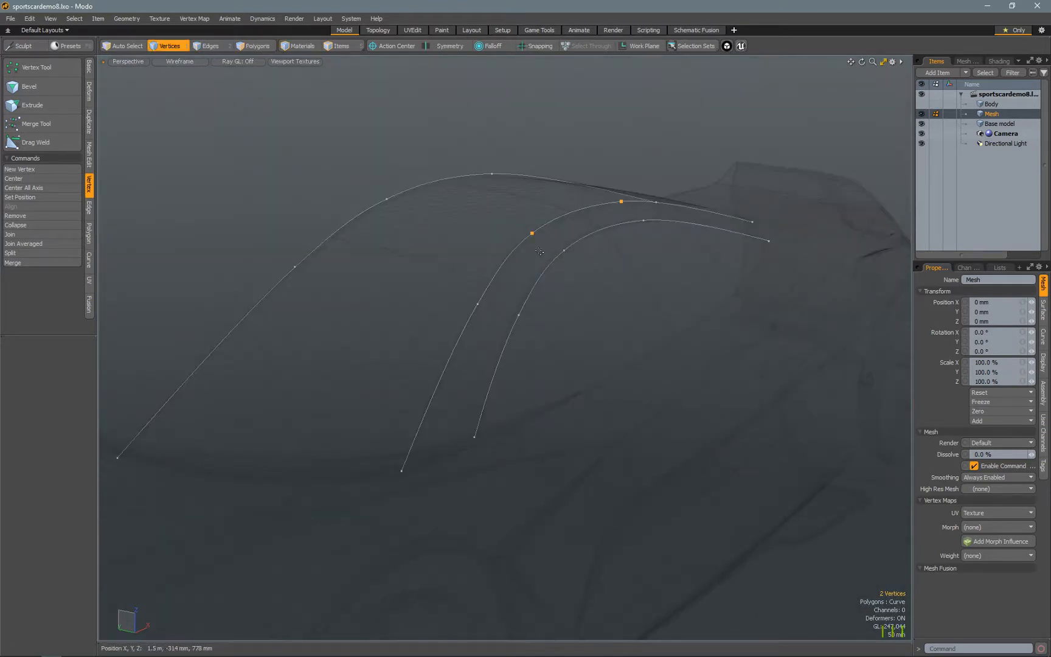
With snapping on and the base model hidden, draw a three-point windshield base curve joining the front ends of the roof centre and middle curves
scroll(540, 251, "down", 2)
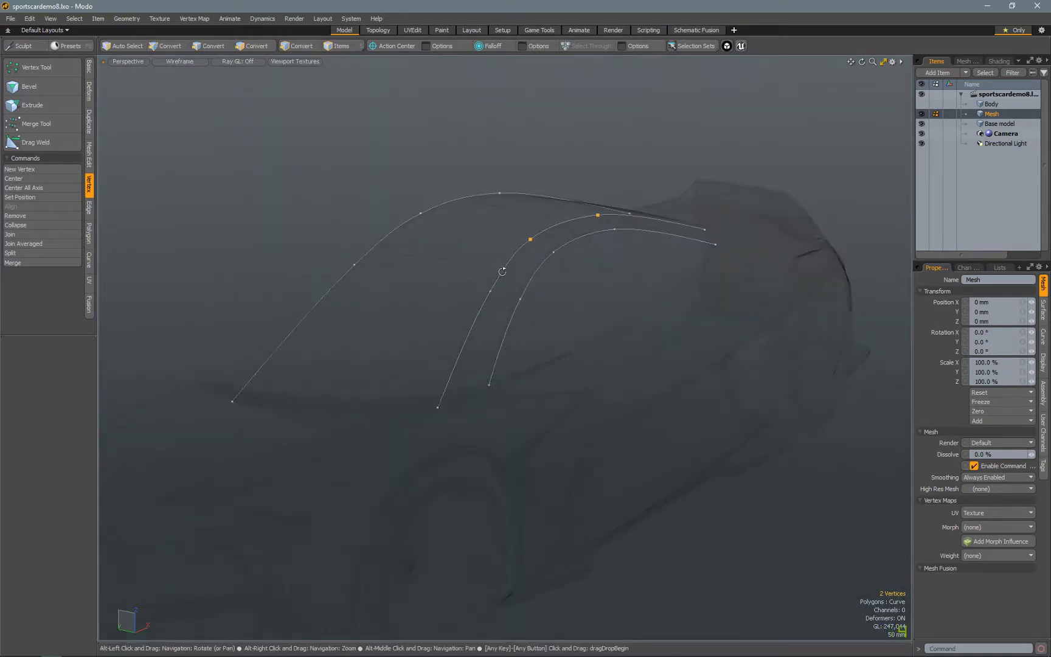
left_click_drag(502, 273, 511, 286, "alt")
key("2")
left_click(90, 65)
left_click(52, 89)
left_click(537, 45)
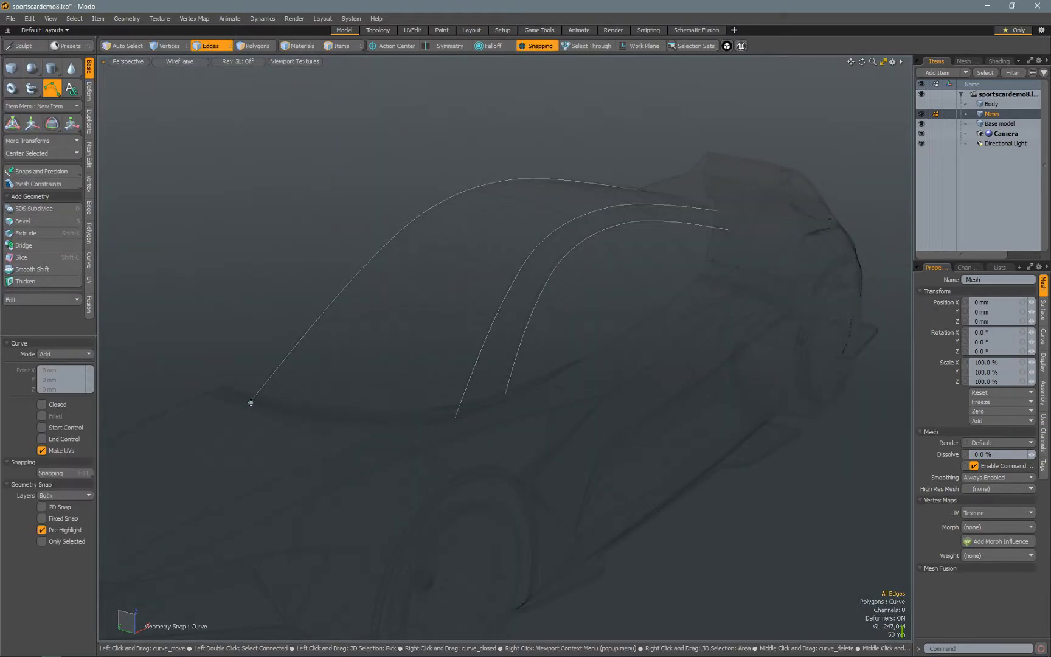
left_click(922, 123)
key("ctrl+space")
left_click(347, 369)
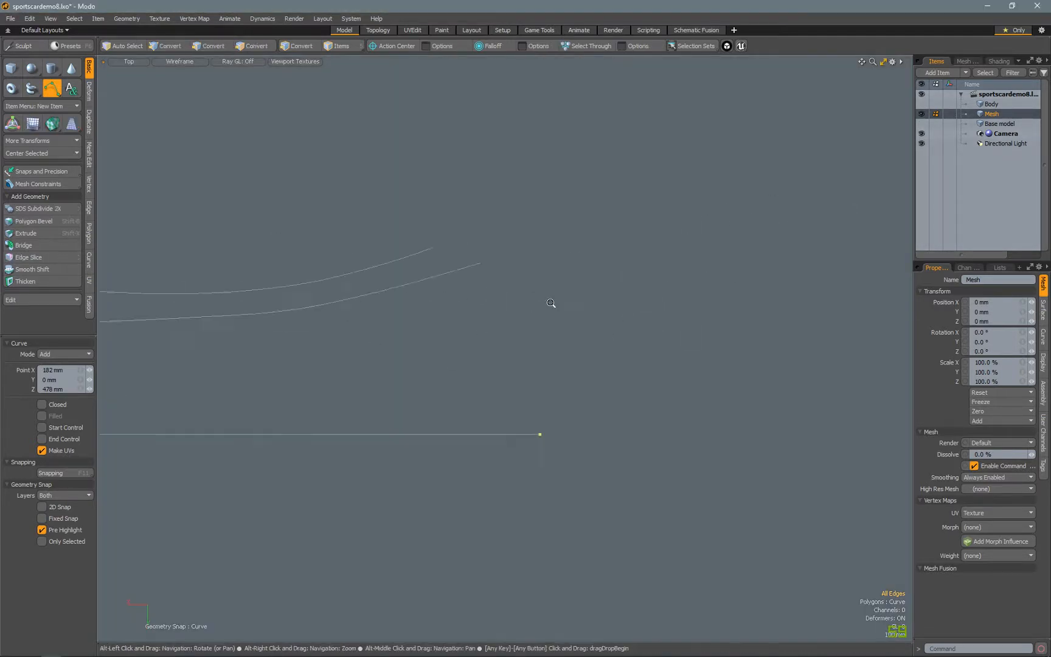
left_click_drag(554, 305, 567, 418)
left_click(471, 226)
key("space")
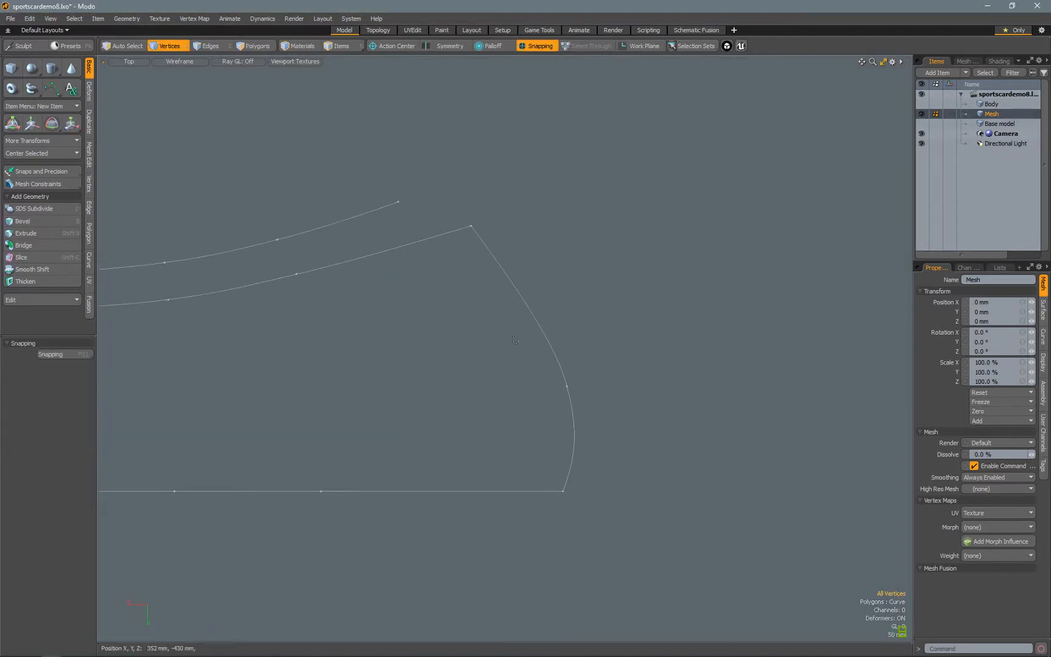
Show the base model, turn snapping off and move the windshield base curve's middle vertex 19 mm in X, 20 mm in Y and 10 mm in Z
key("w")
left_click(922, 123)
left_click_drag(607, 324, 648, 296, "ctrl+alt")
left_click_drag(456, 391, 437, 396)
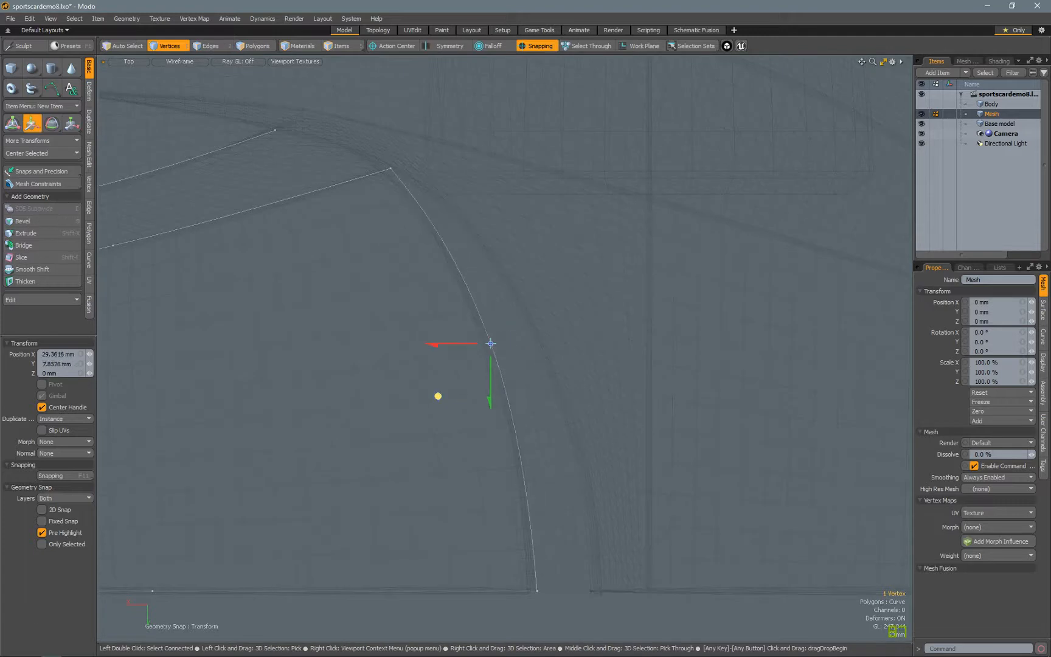
key("ctrl+z")
key("x")
key("ctrl+space")
left_click(578, 363)
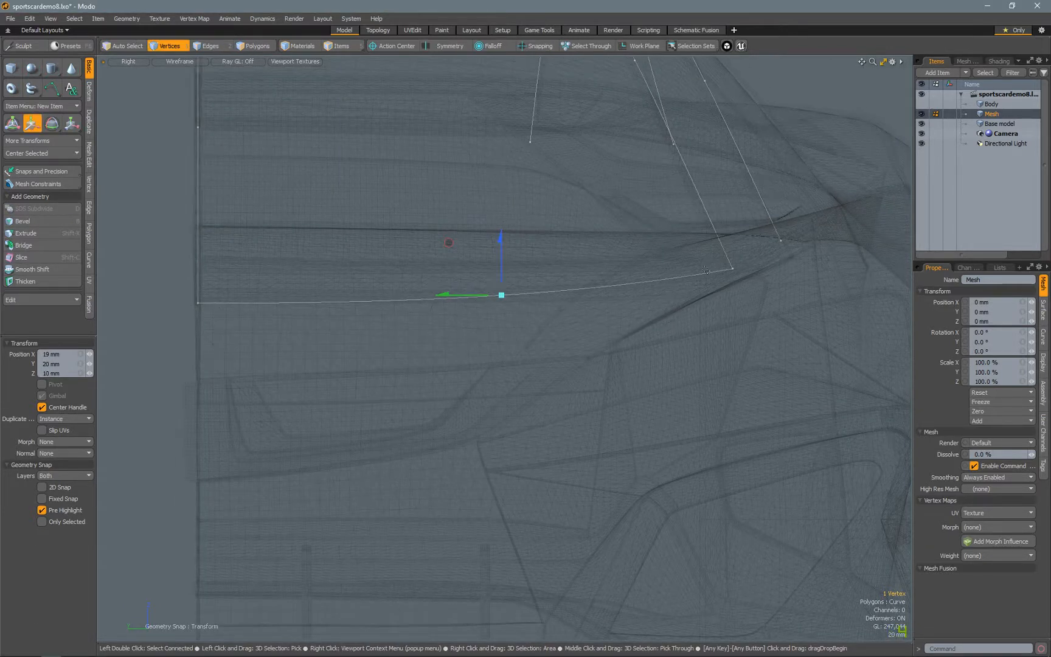
Lower the two vertices at the front corner of the middle and windshield base curves by 13 mm in Z and nudge them slightly outward in Y
left_click(732, 269)
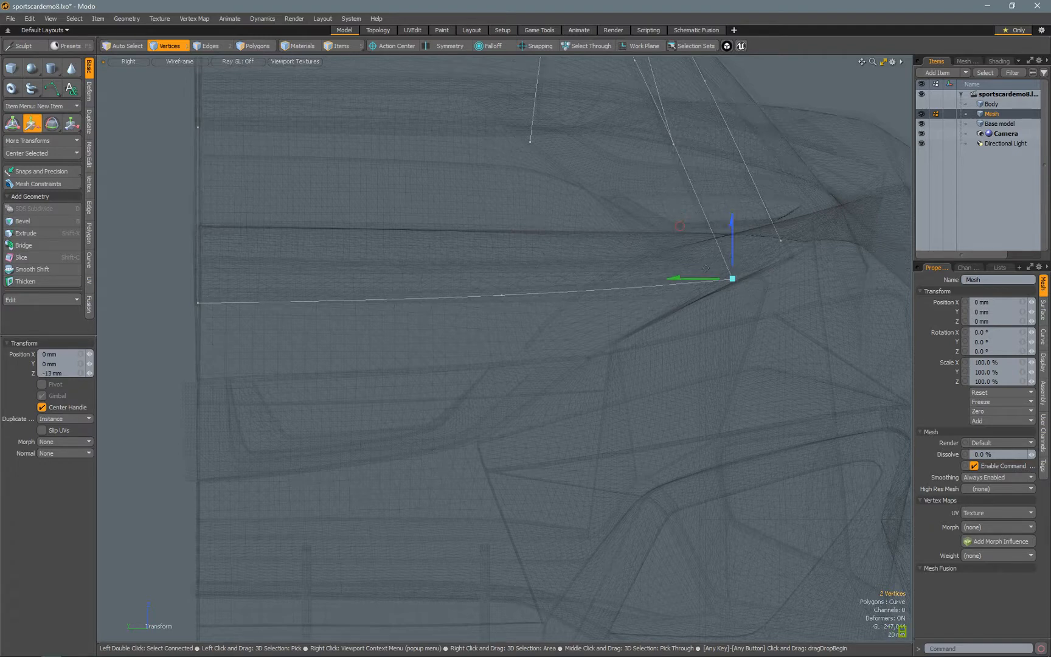
left_click_drag(692, 278, 695, 278)
key("ctrl+space")
left_click(661, 305)
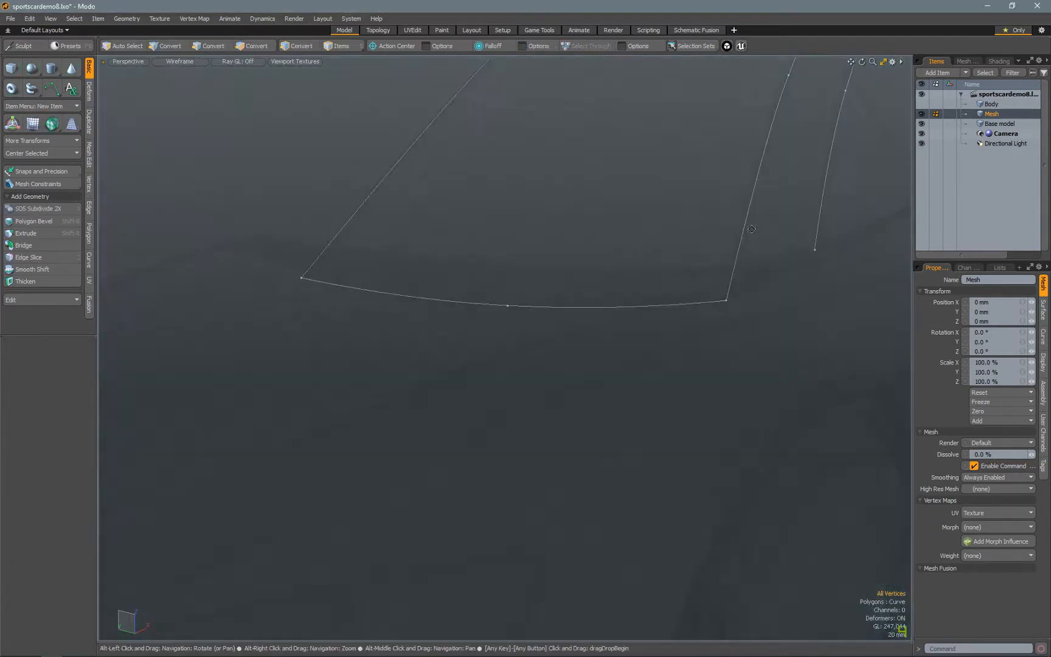
Try to mirror the middle curve across the Y axis
left_click_drag(518, 324, 533, 350, "alt+shift")
scroll(533, 350, "down", 2)
key("2")
double_click(626, 240)
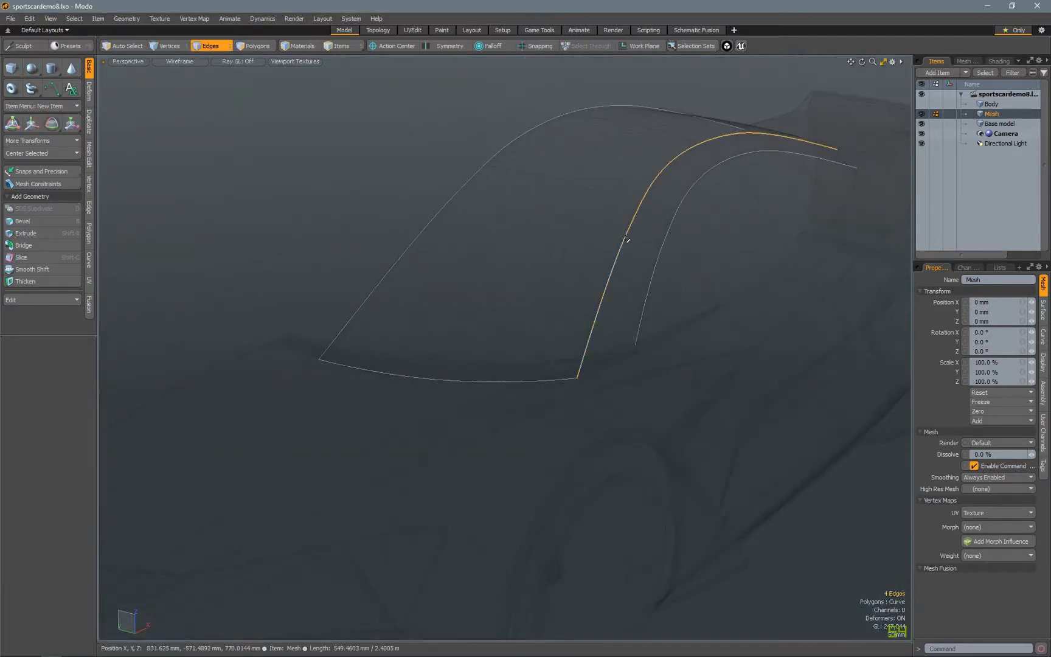
left_click(89, 122)
left_click(46, 88)
left_click(64, 354)
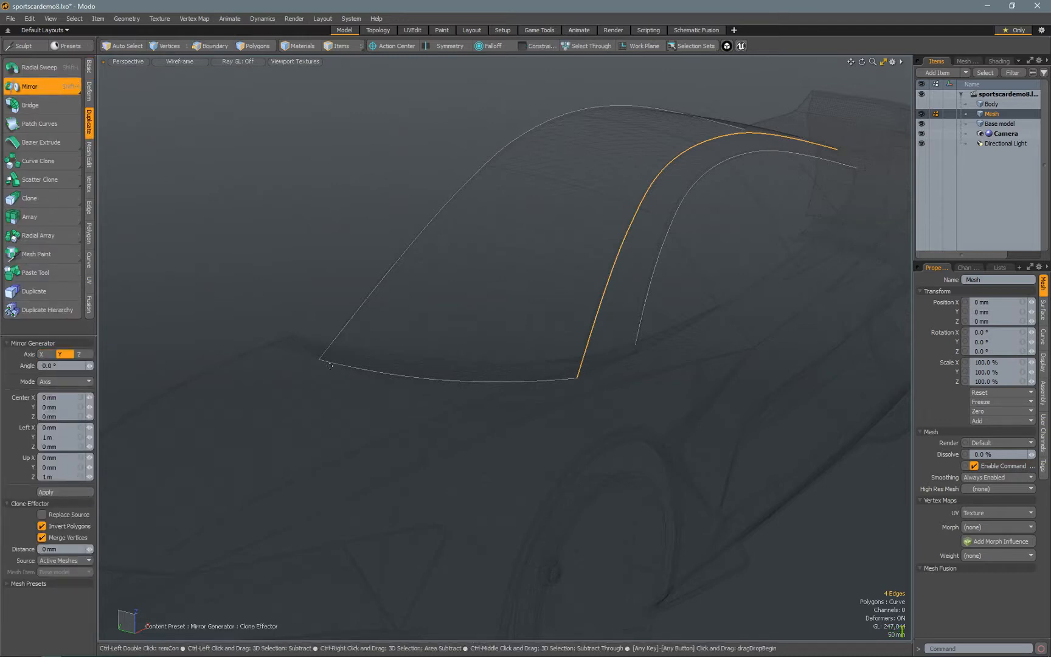
key("ctrl+z")
left_click(60, 89)
scroll(518, 349, "down", 4)
left_click_drag(426, 341, 536, 365, "alt")
scroll(518, 350, "up", 3)
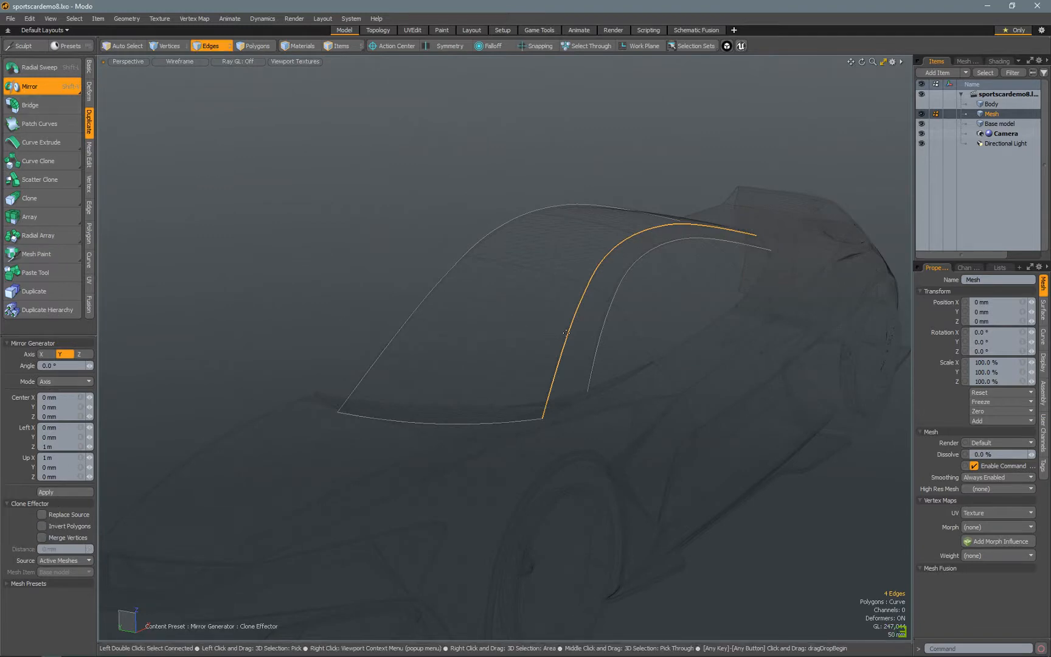
key("space")
Move the window curve's front end vertex about -35 mm in X and -25 mm in Z, with a slight shift in Y
left_click_drag(624, 353, 535, 424, "alt")
left_click(555, 389)
key("KP_2")
key("w")
key("KP_3")
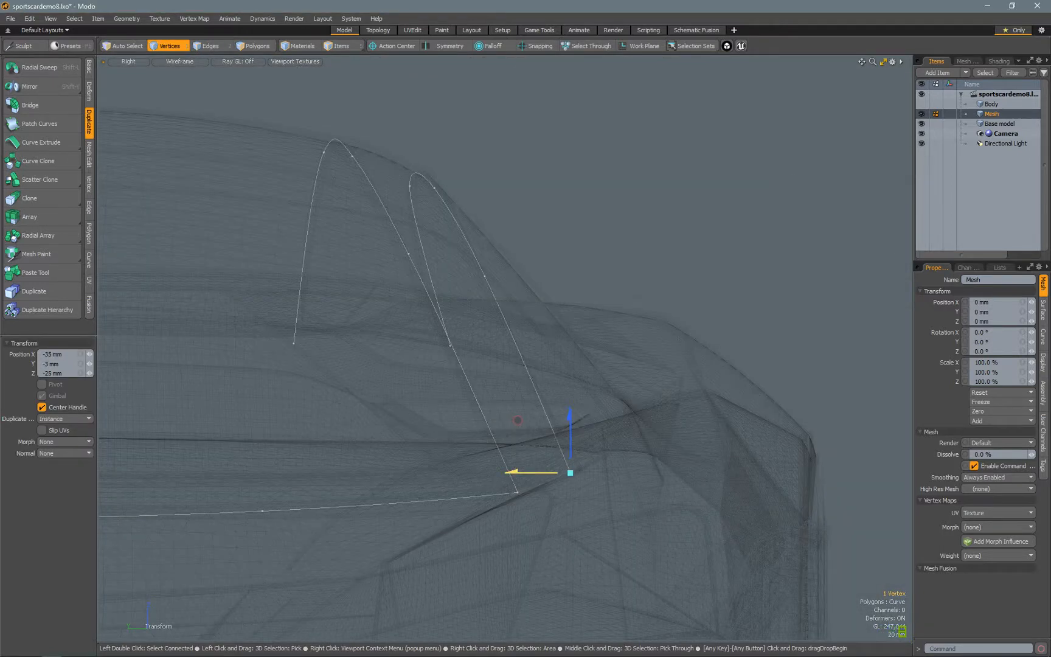
left_click_drag(531, 472, 529, 472)
key("space")
Fine-tune the window curve's second vertex from the front, nudging it slightly outward in Y
left_click(485, 276)
key("w")
left_click_drag(457, 275, 460, 275)
key("space")
right_click_drag(540, 510, 489, 475)
key("w")
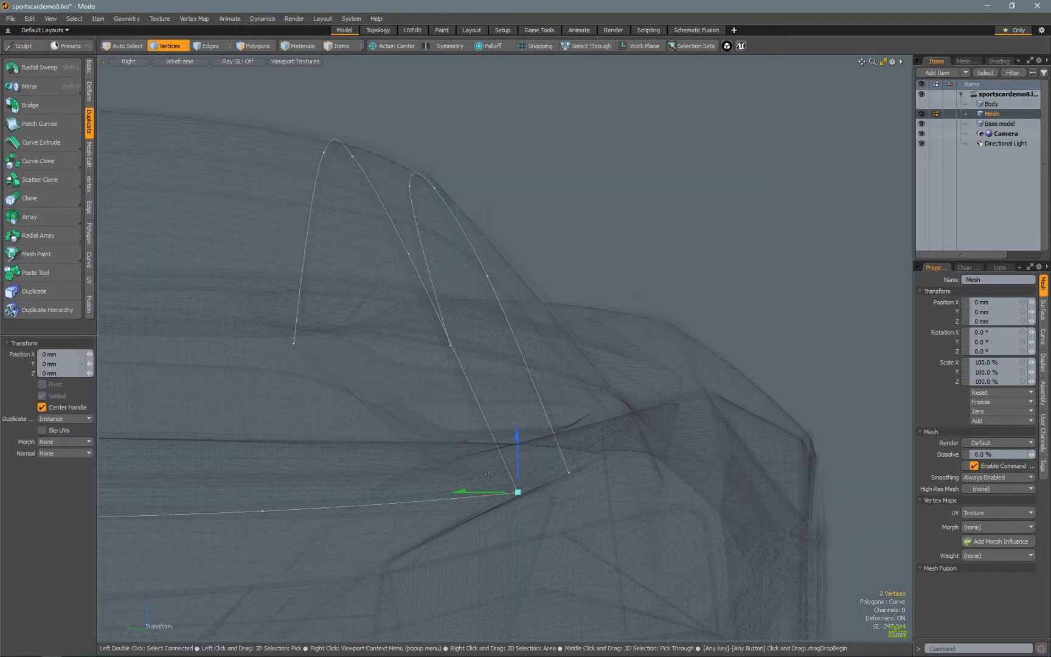
key("space")
key("KP_Decimal")
scroll(564, 319, "up", 5)
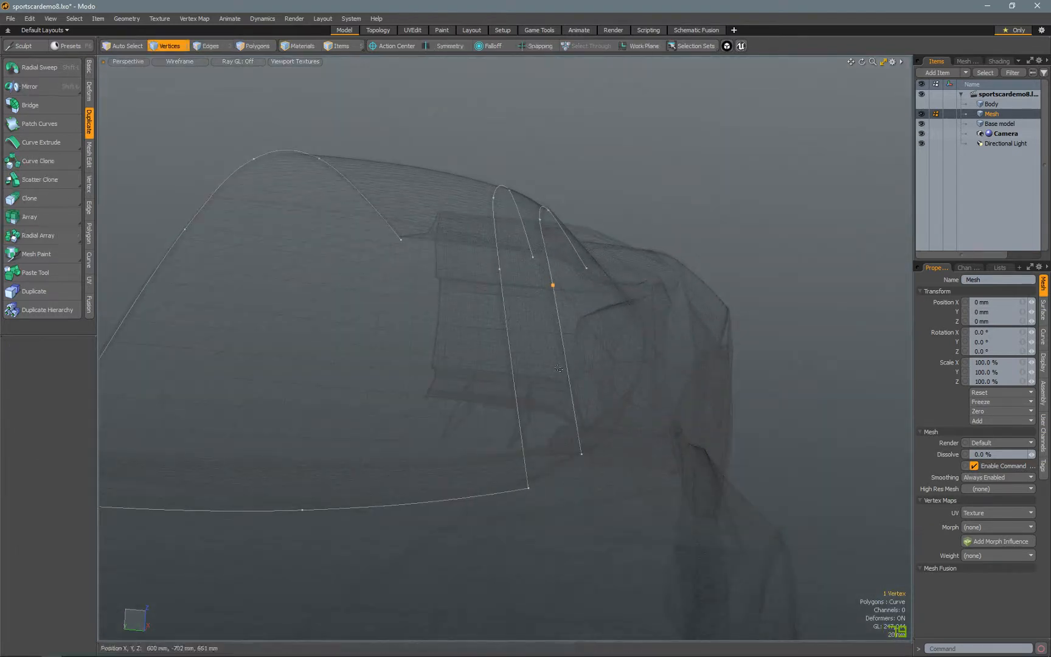
left_click(553, 286)
key("w")
left_click_drag(518, 284, 632, 383)
key("Escape")
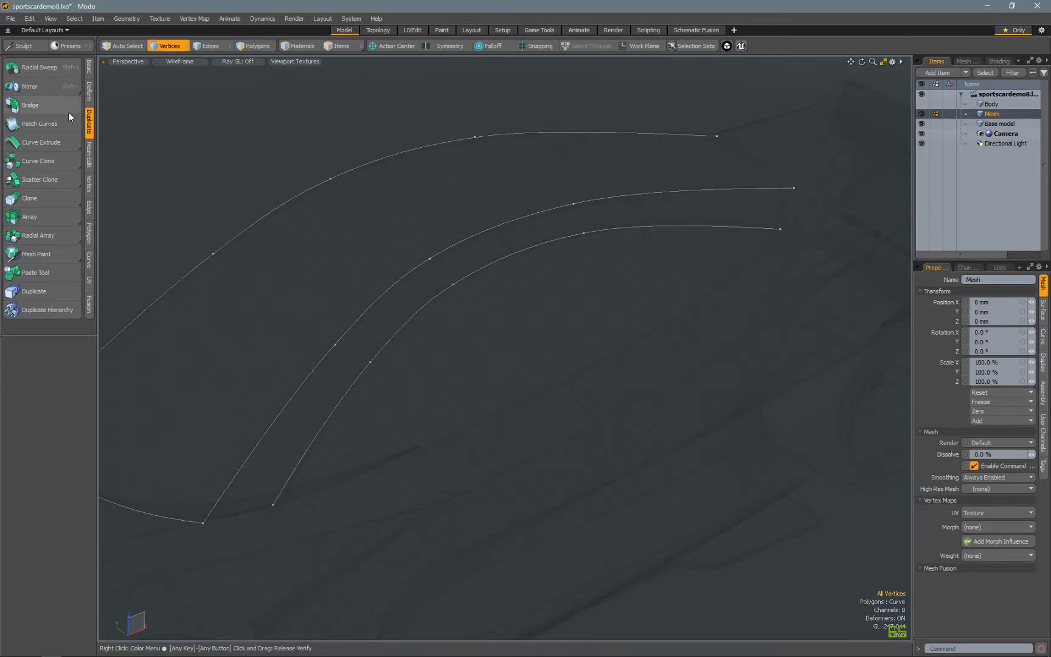
With the base model hidden and snapping on, draw a three-point rear curve joining the rear ends of the middle and roof centre curves
left_click(89, 68)
left_click(52, 88)
key("ctrl+space")
left_click(921, 123)
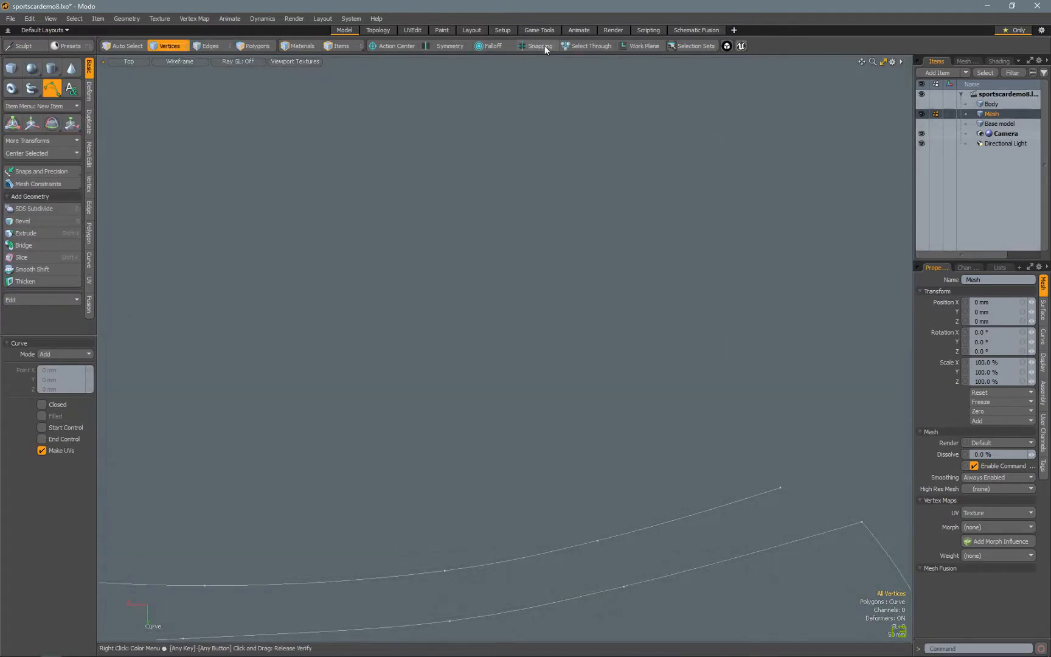
left_click(540, 47)
left_click_drag(365, 389, 669, 182, "alt+shift")
left_click(322, 350)
left_click(301, 515)
key("space")
Turn snapping off and show the base model behind the rear curve
left_click(298, 429)
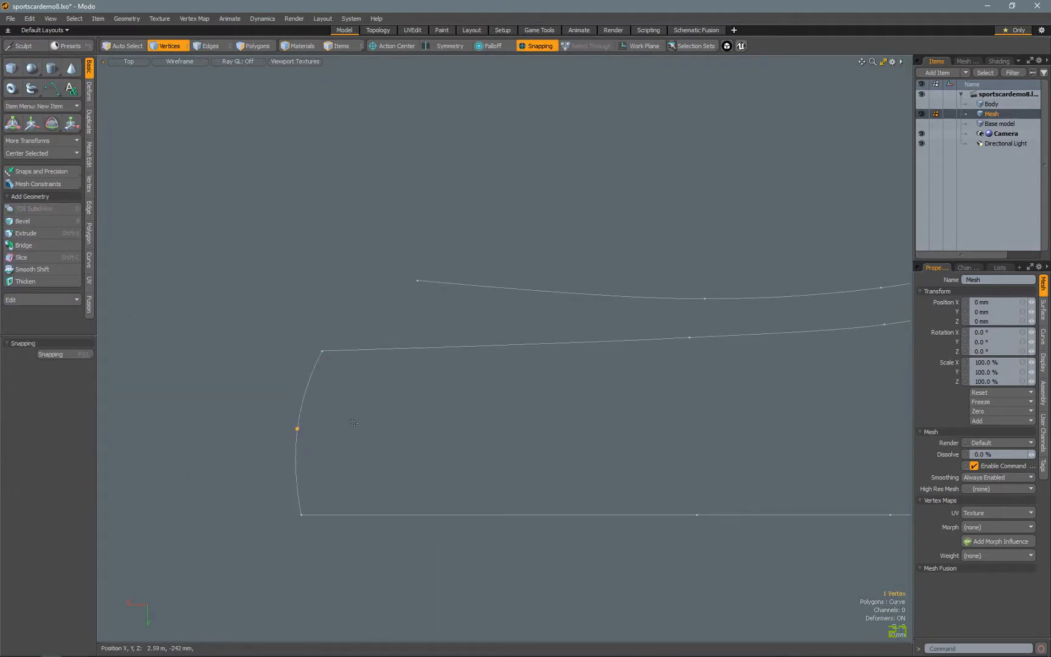
key("w")
left_click_drag(298, 429, 390, 359, "alt+shift")
scroll(377, 362, "up", 3)
left_click(540, 46)
left_click(922, 124)
scroll(353, 406, "up", 2)
key("space")
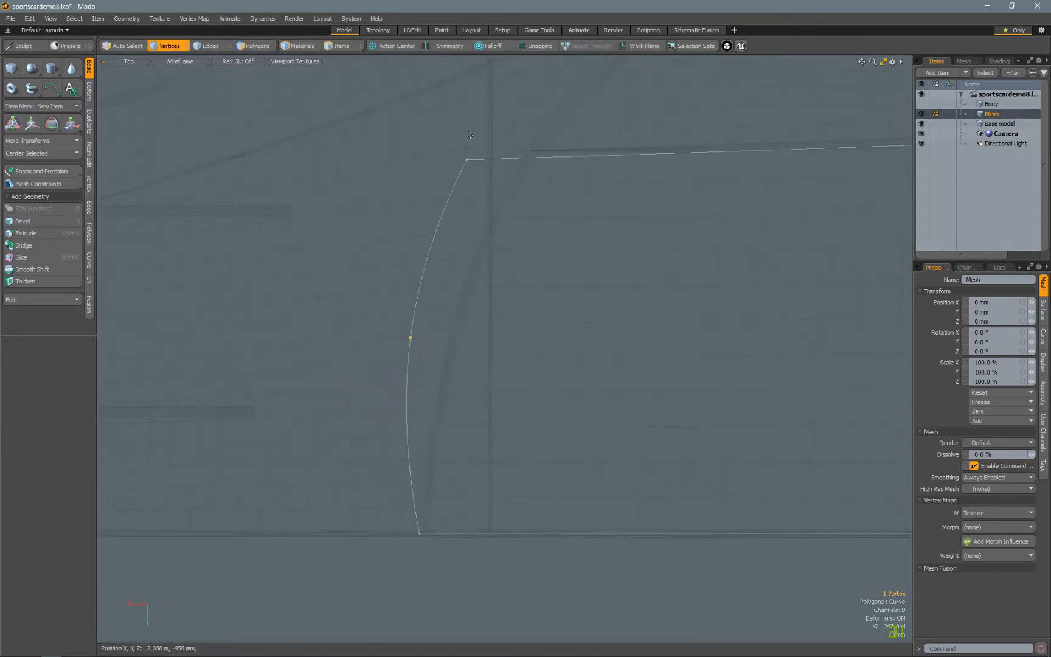
Move the two vertices at the rear corner of the middle and rear curves -68 mm in X, -9 mm in Y and about 10 mm in Z
right_click_drag(489, 139, 443, 181)
key("w")
left_click_drag(478, 204, 473, 204)
key("ctrl+space")
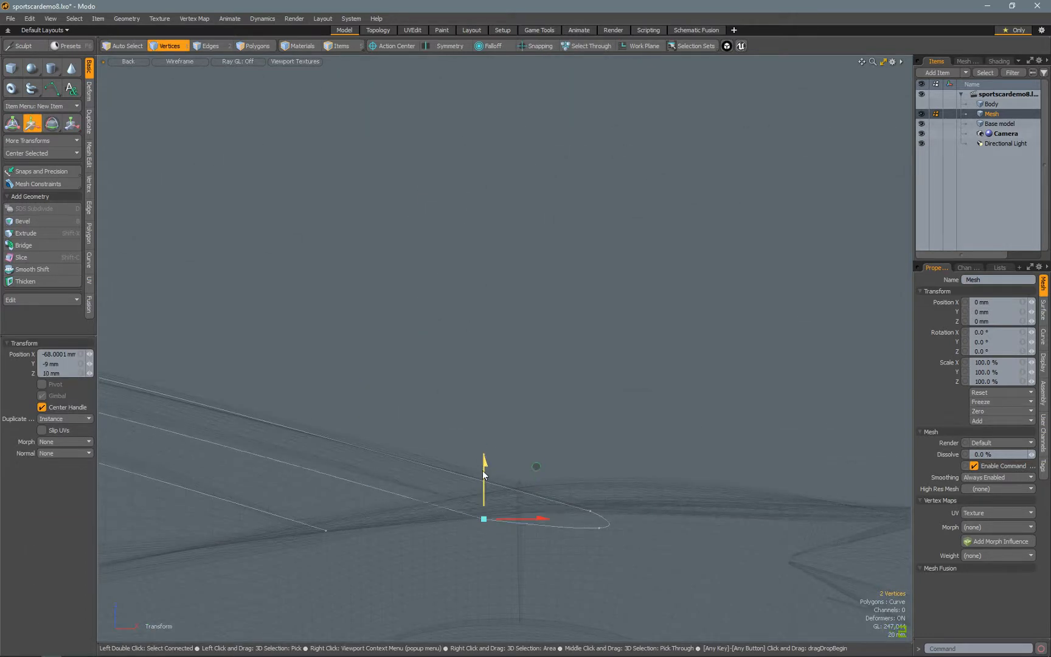
key("space")
Raise the rear curve's middle vertex by 22 mm in Z
left_click(599, 528)
mouse_move(484, 474)
left_mouse_down()
mouse_move(484, 459)
mouse_move(497, 478)
left_mouse_up()
key("ctrl+space")
key("w")
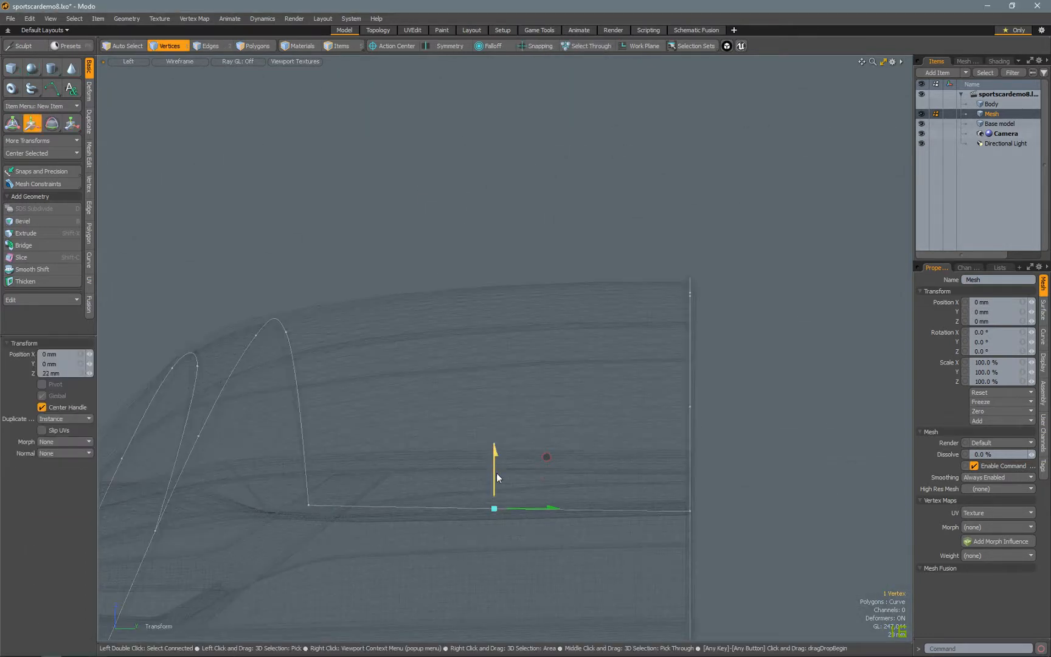
key("space")
Lower the rear corner vertices slightly in Z and the rear curve's middle vertex by 6 mm in the Left view
left_click(308, 505)
key("w")
left_click_drag(310, 456, 309, 464)
key("space")
left_click(494, 508)
key("w")
left_click_drag(494, 473, 494, 478)
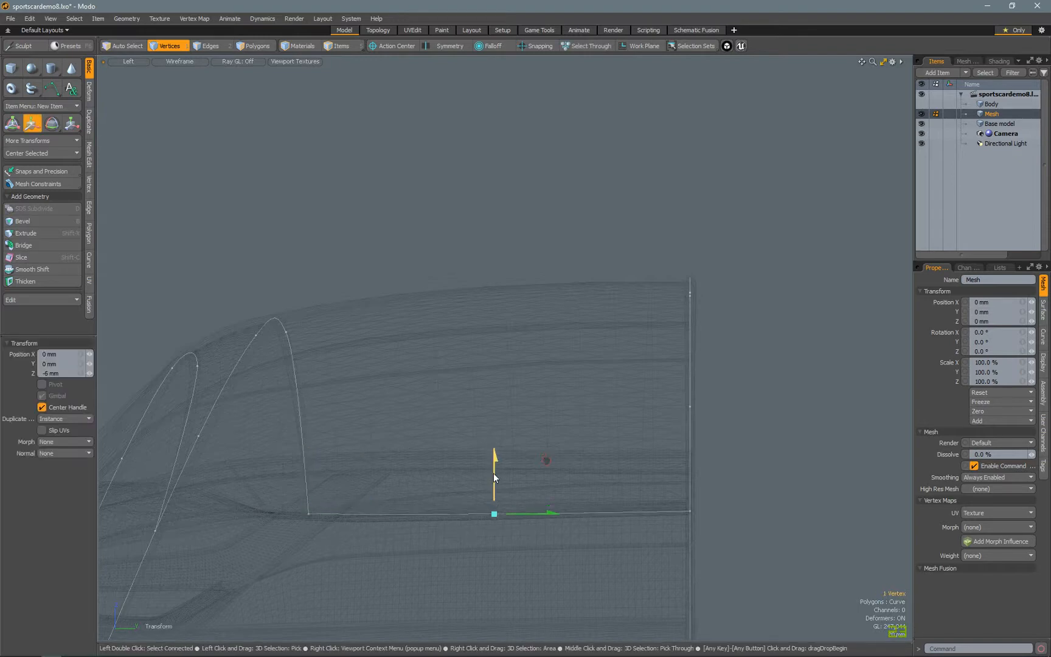
key("space")
Shift the two rear corner vertices -4 mm in Y and -3 mm in Z
left_click(308, 514, "shift")
key("w")
key("ctrl+space")
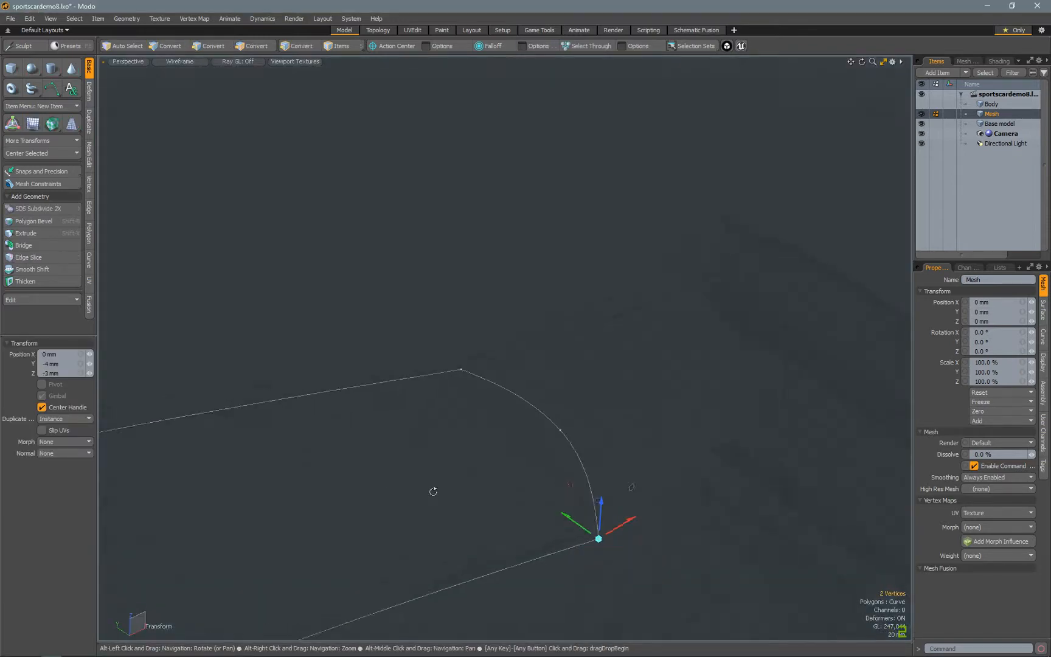
left_click_drag(432, 491, 517, 480, "alt")
key("space")
Move the rear curve's middle vertex forward in X in top view to follow the reference's rear window edge
left_click(589, 436)
key("ctrl+space")
key("w")
left_click_drag(380, 326, 383, 326)
key("space")
left_click(491, 387)
key("ctrl+space")
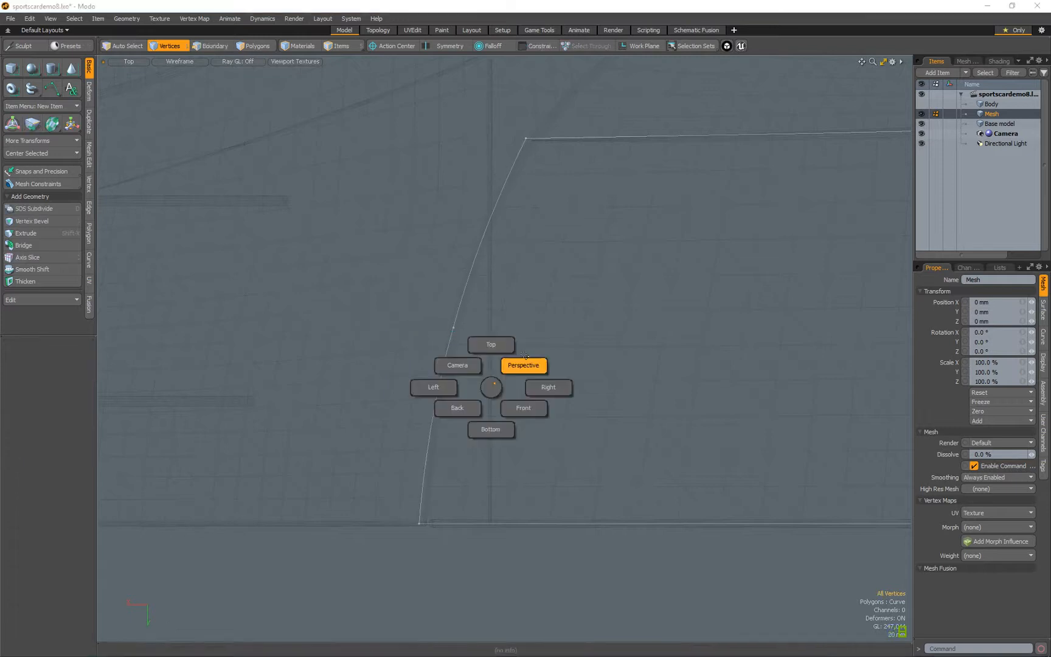
left_click(523, 365)
left_click_drag(523, 366, 535, 296, "alt")
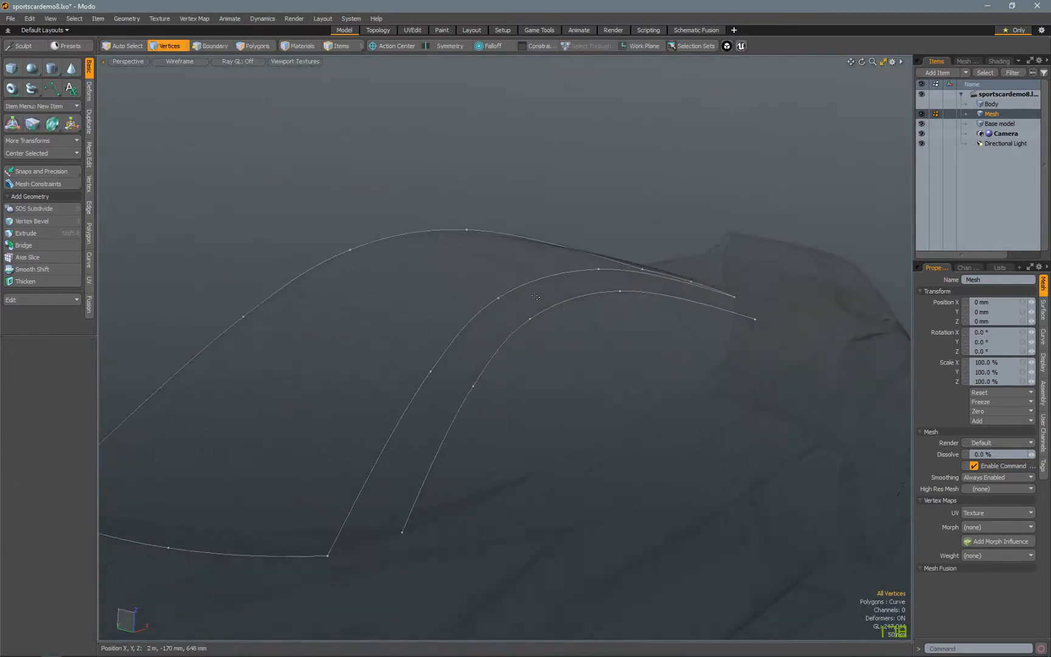
Hide the Base model and, with vertex snapping, draw short curves connecting the front and rear ends of the two side-window curves
left_click_drag(432, 441, 365, 420, "ctrl+alt")
left_click(52, 88)
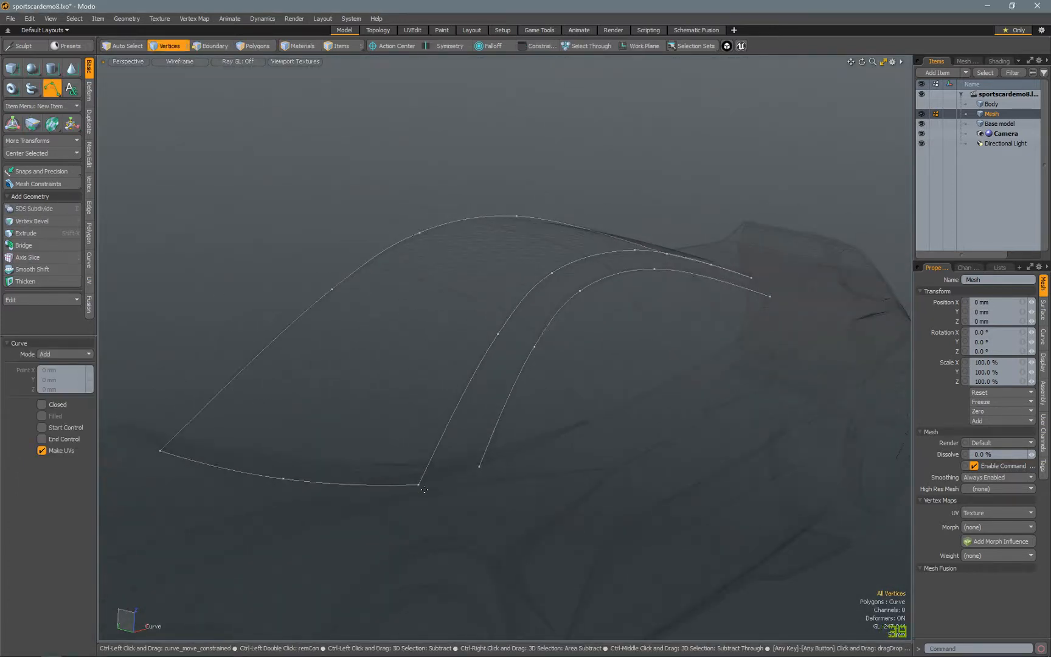
left_click(921, 124)
left_click(424, 486)
key("ctrl+z")
key("x")
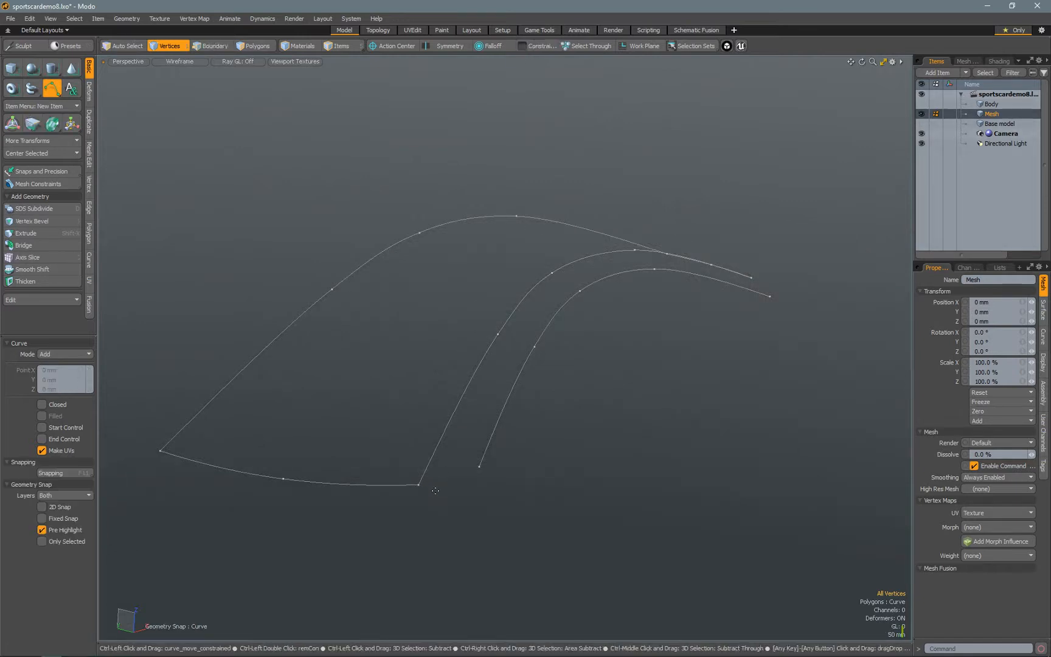
left_click(419, 484)
Shift the rear connecting curve's middle vertex by 13 mm in X, 20 mm in Y and 12 mm in Z
key("ctrl+space")
left_click(511, 359)
left_click_drag(512, 358, 551, 166, "alt+shift")
scroll(486, 146, "down", 3)
left_click_drag(486, 146, 1034, 161, "alt+shift")
key("w")
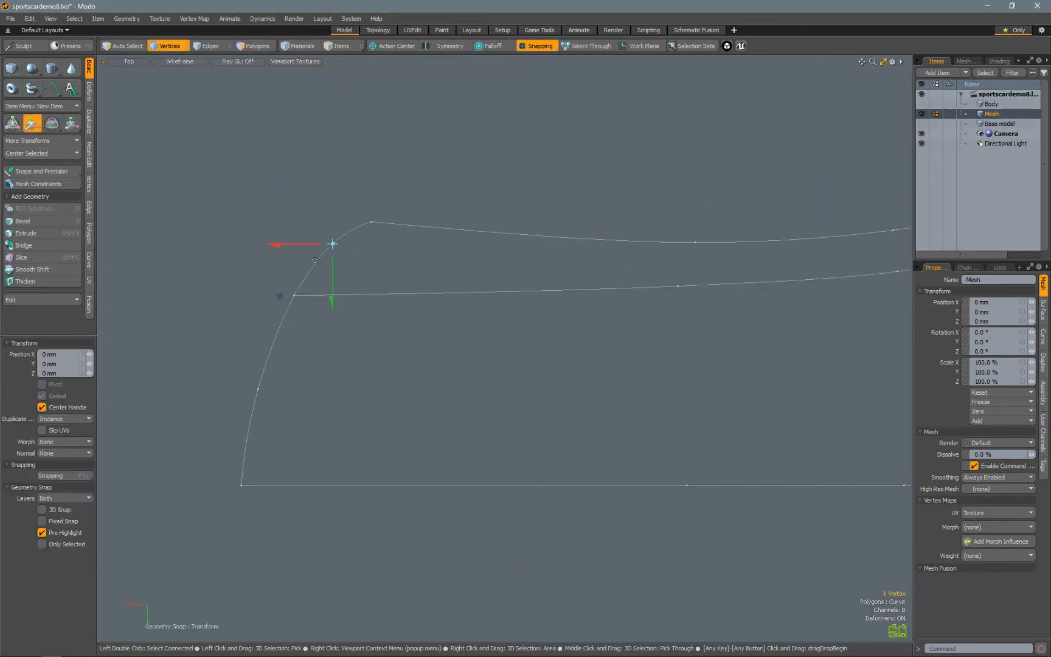
key("ctrl+space")
left_click_drag(369, 135, 686, 213, "alt+shift")
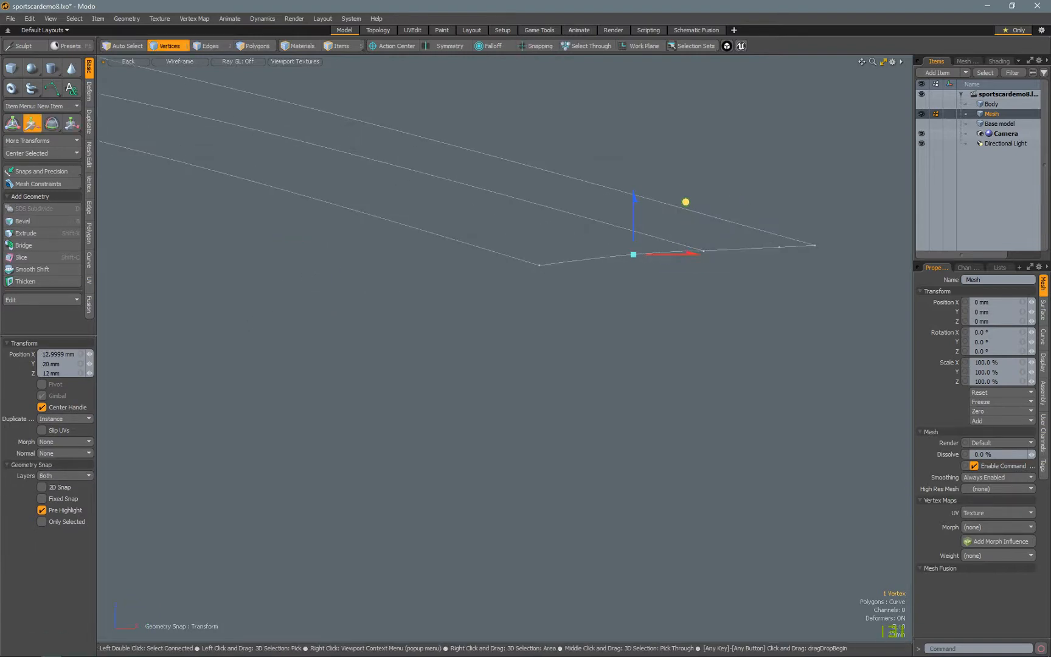
key("KP_Decimal")
left_click_drag(671, 267, 558, 267, "alt")
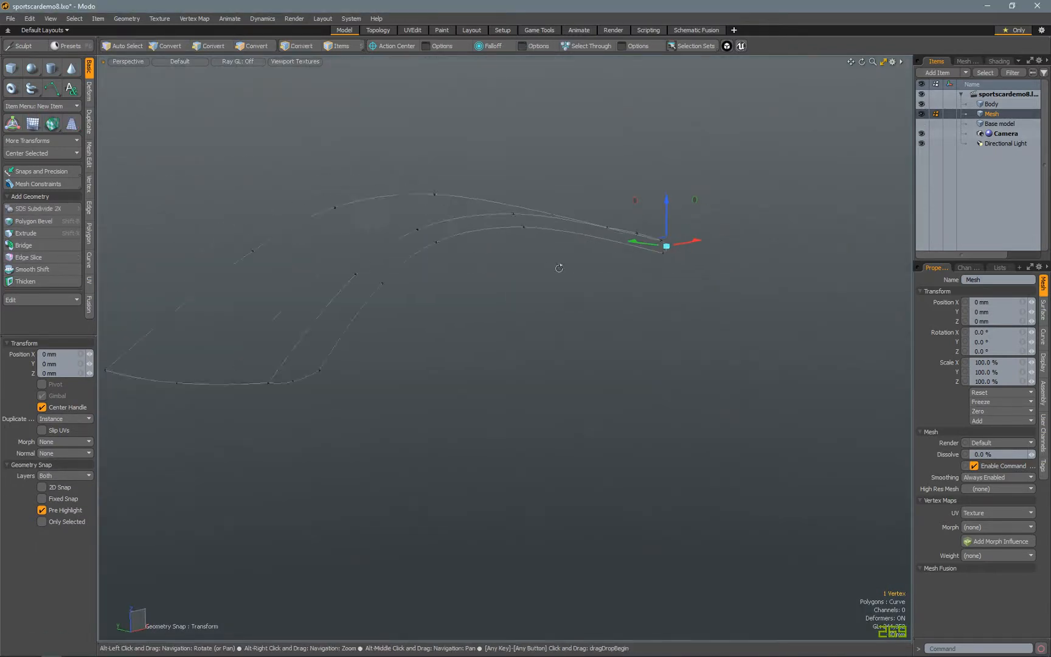
Show the Body and shift the rear connecting curve's middle and outer end vertices -21 mm in X to follow the body opening
key("o")
left_click(598, 64)
left_click(553, 30)
key("q")
scroll(663, 244, "up", 5)
mouse_move(664, 244)
left_mouse_down("alt")
mouse_move(566, 391)
mouse_move(617, 322)
left_mouse_up("alt")
left_click_drag(587, 362, 553, 388)
key("KP_1")
key("w")
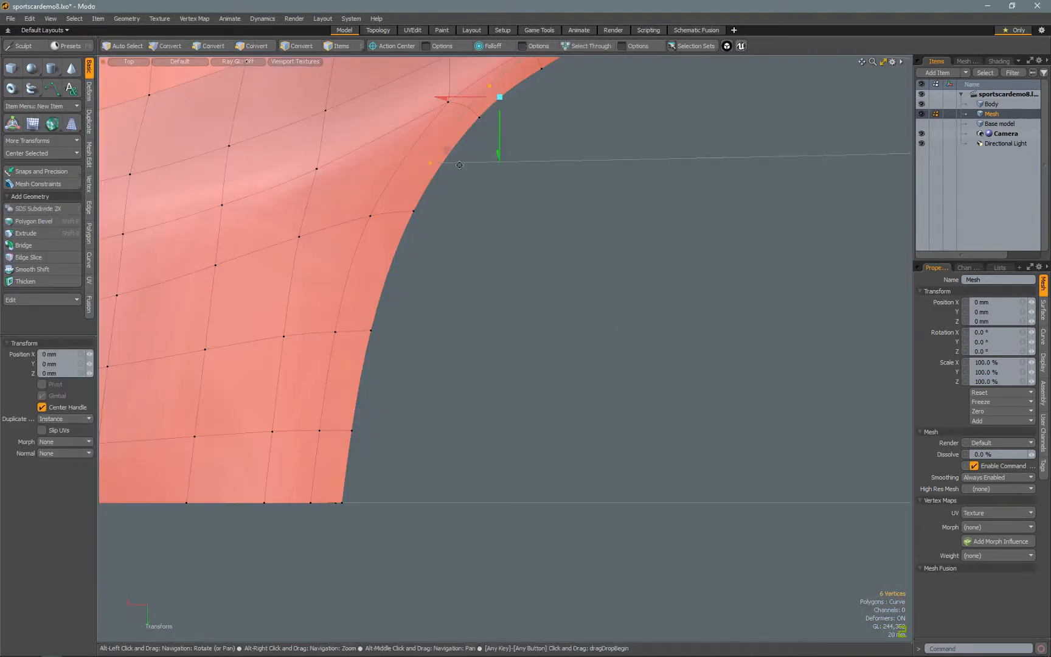
left_click_drag(548, 121, 543, 167, "alt")
left_click_drag(439, 141, 451, 141)
left_click_drag(610, 146, 606, 234, "alt")
key("ctrl+z")
key("ctrl+z")
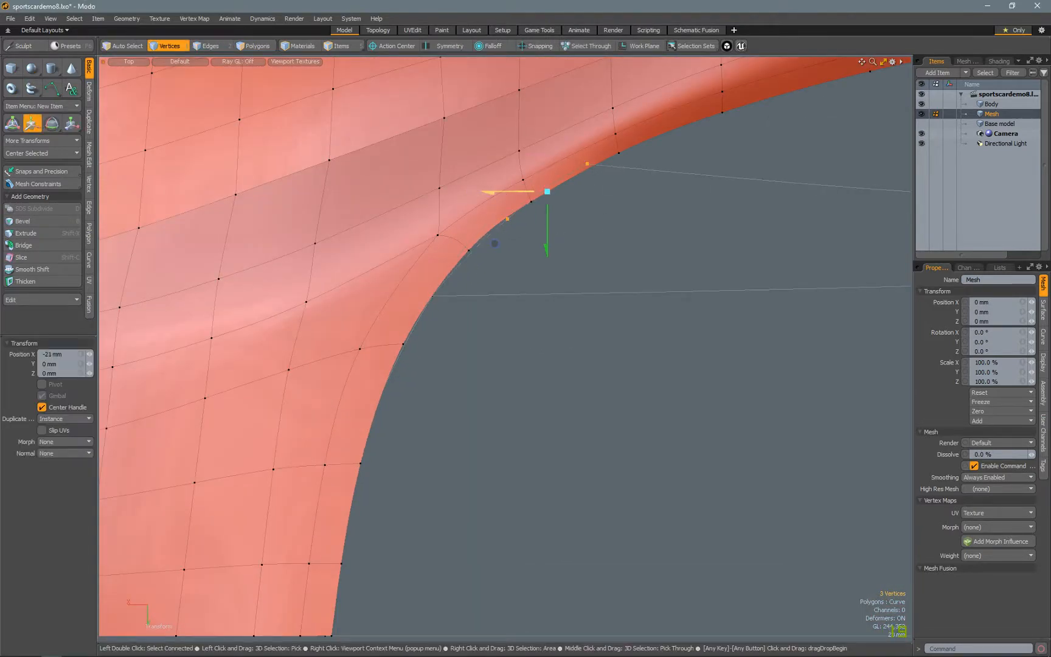
Move only the rear connecting curve's outer corner vertices in X to meet the body opening's edge
key("q")
left_click(507, 219, "ctrl")
key("w")
left_click_drag(541, 164, 555, 164)
scroll(639, 194, "down", 3)
left_click_drag(574, 279, 570, 310, "alt")
left_click_drag(487, 321, 529, 390, "alt")
Hide the Body and raise the front connecting curve's middle vertex in the Back view
left_click(921, 104)
left_click_drag(608, 328, 535, 334, "alt")
left_click(420, 459)
key("KP_2")
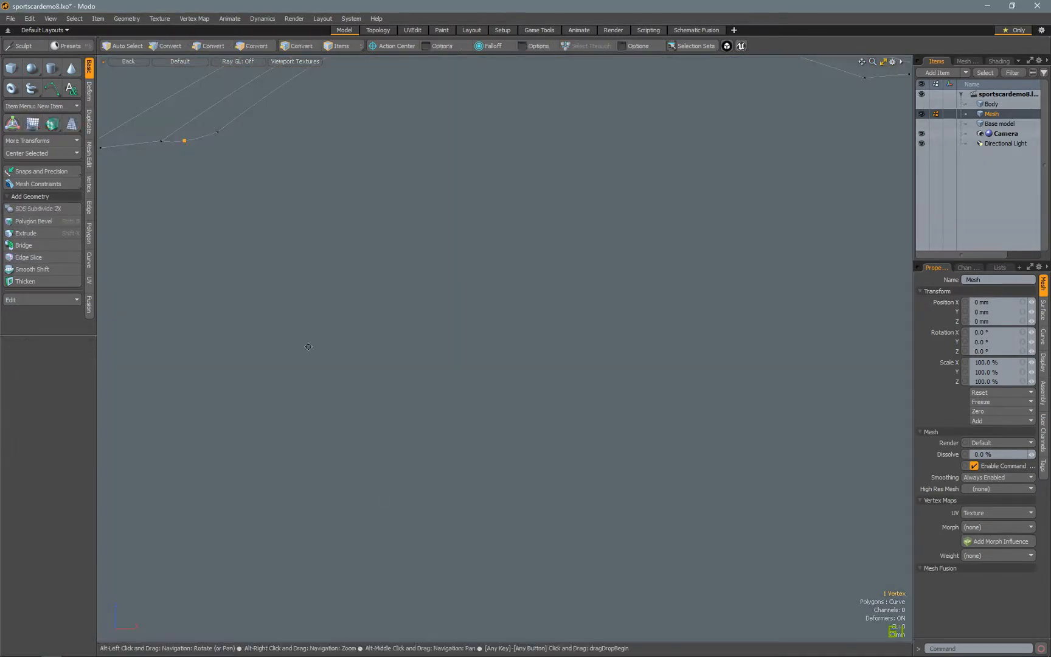
left_click_drag(228, 64, 520, 325, "alt")
key("w")
key("space")
Raise the front connecting curve's inner end vertex slightly and lower its outer end vertex slightly in Z
left_click(399, 401)
key("w")
left_click_drag(400, 382, 400, 379)
key("space")
left_click(586, 371)
key("w")
left_click_drag(588, 355, 587, 359)
key("space")
Set the action center to Selection for scaling the front connecting curve's vertices, and rename the curve mesh as Cabin
left_click(475, 389)
mouse_move(619, 378)
right_mouse_down()
mouse_move(115, 415)
mouse_move(602, 402)
right_mouse_up()
key("r")
left_click(392, 46)
left_click(389, 76)
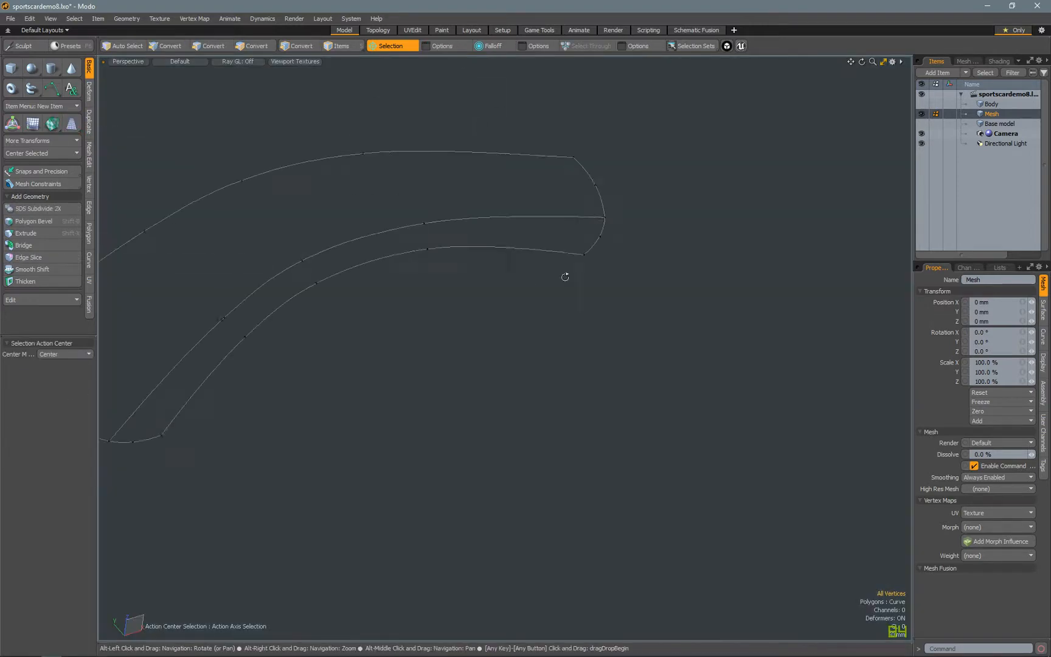
left_click_drag(565, 277, 700, 231, "alt")
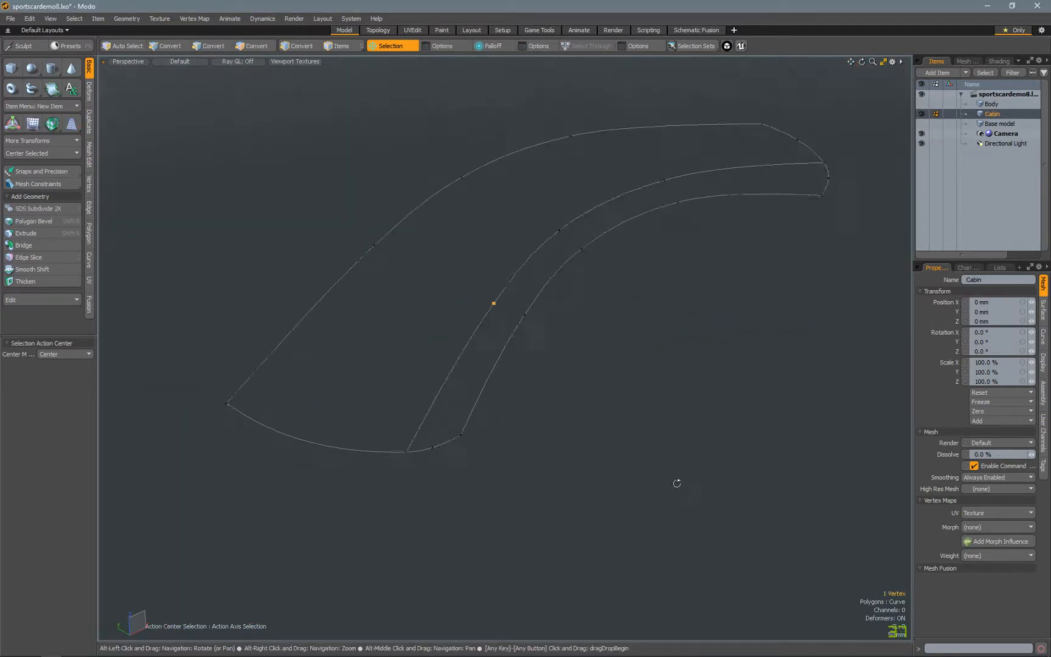
Enable vertex snapping and frame the cabin curves in the Right view
left_click(89, 183)
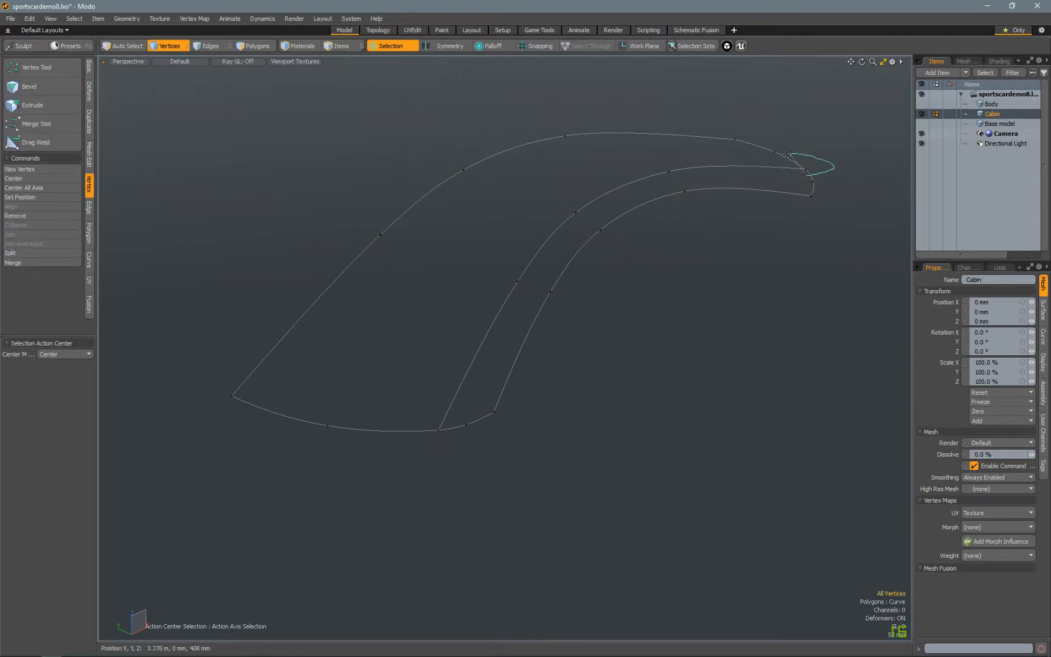
left_click(89, 66)
left_click(52, 89)
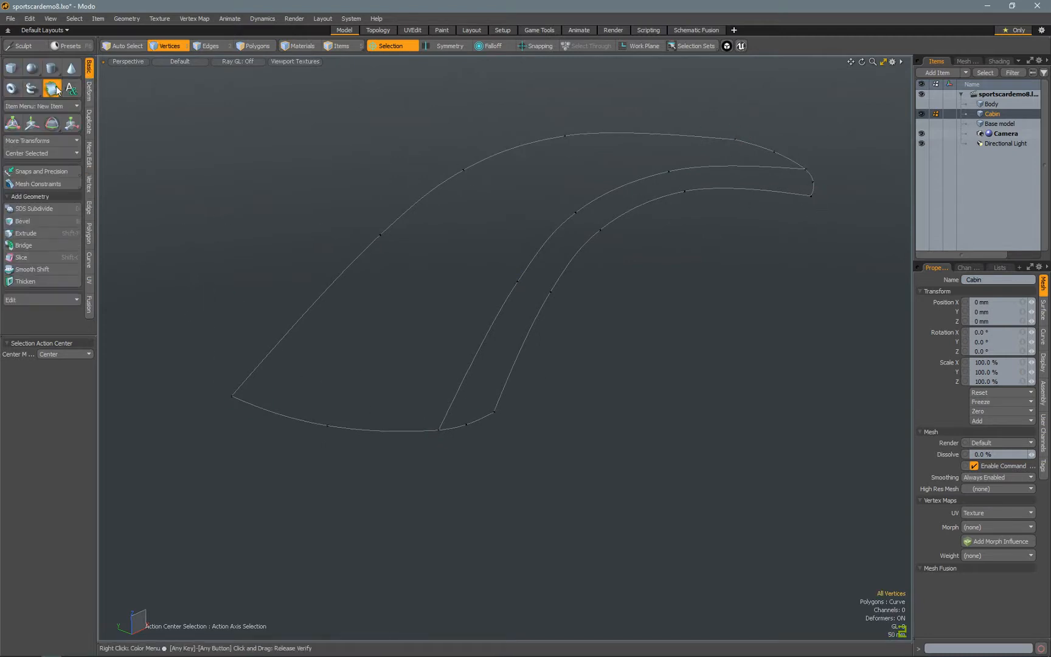
left_click(538, 45)
key("ctrl+space")
left_click(542, 166)
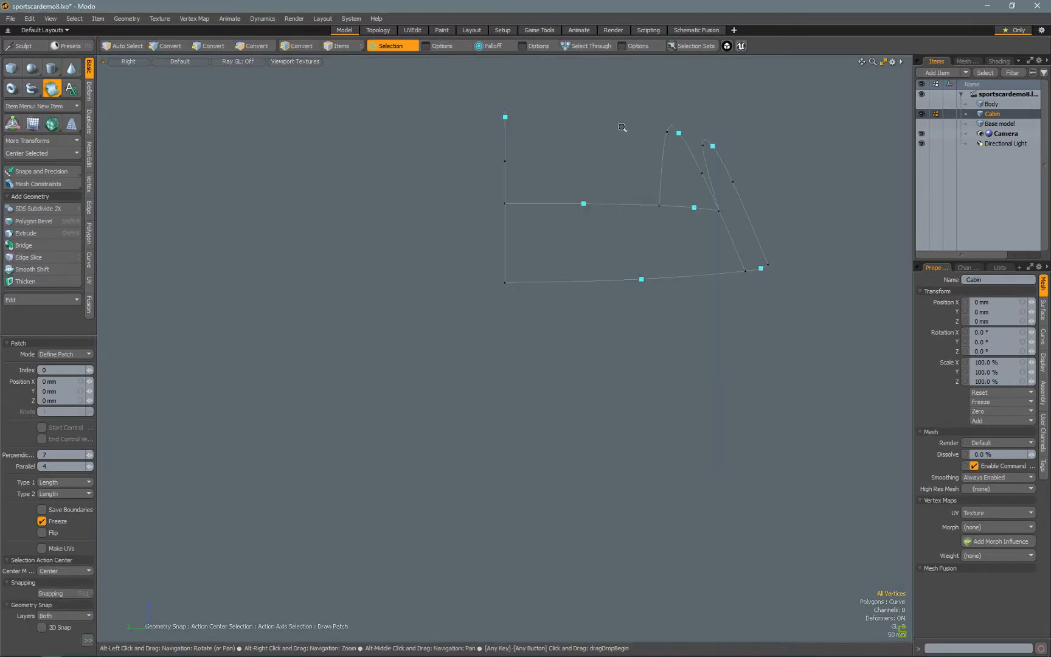
scroll(622, 126, "up", 3)
left_click_drag(621, 127, 561, 201, "alt")
key("q")
Draw a snapped three-point curve across the roof from the centreline to the upper side-window curve and adjust its middle vertex in Z
left_click(56, 89)
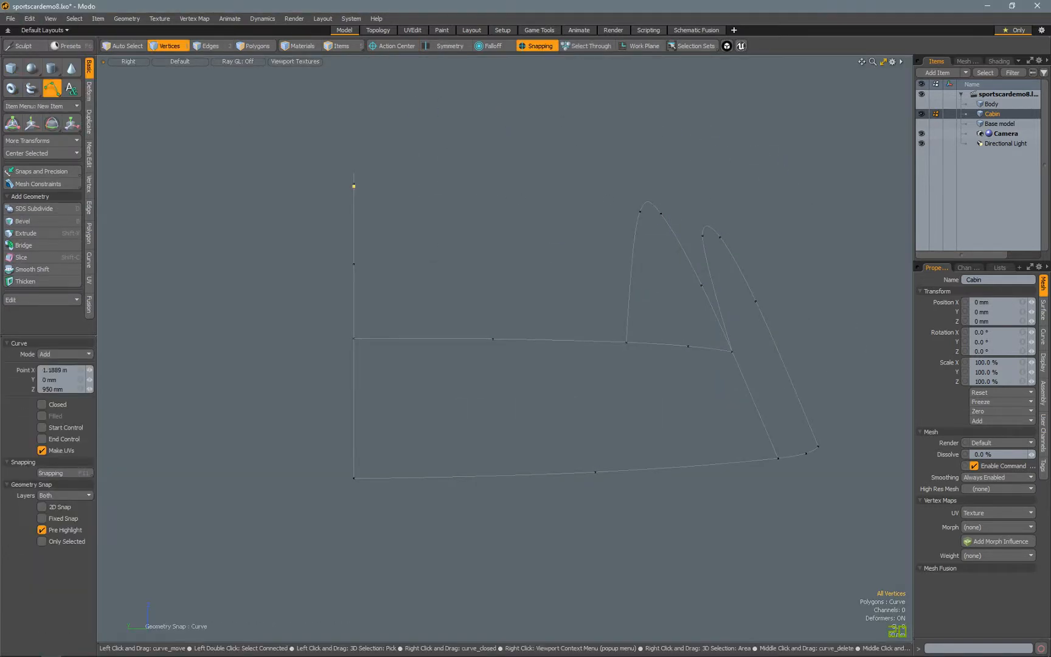
key("q")
left_click_drag(387, 172, 462, 172, "ctrl+alt")
left_click(635, 210)
key("w")
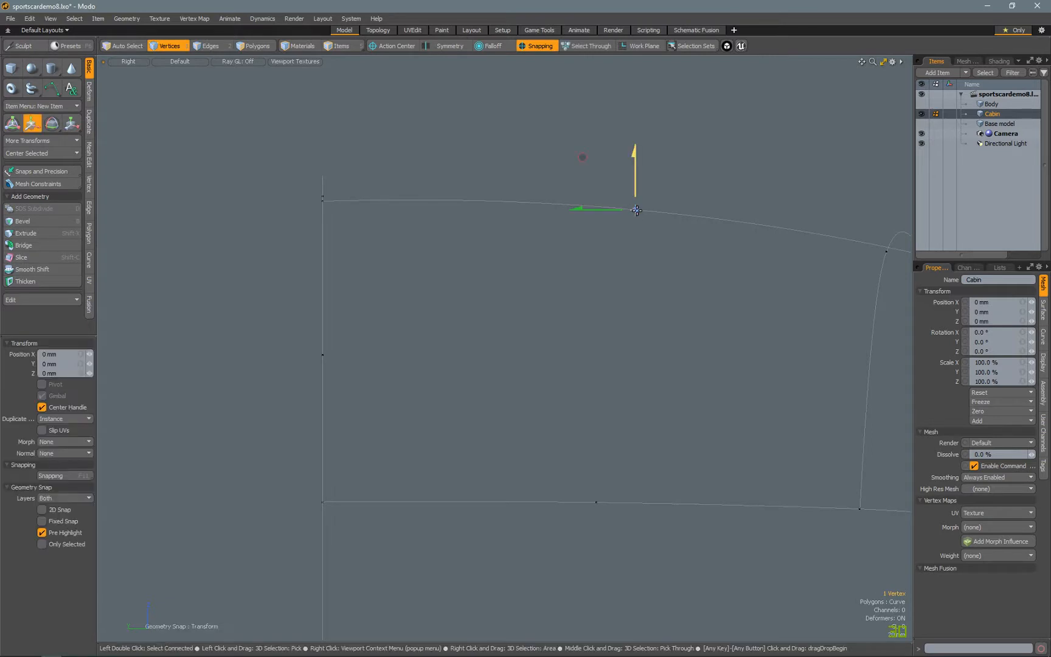
key("q")
Extend the roof crossing with a snapped three-point curve from the upper to the lower side-window curve
left_click_drag(634, 211, 609, 289, "alt")
key("c")
left_click(593, 279)
key("ctrl+space")
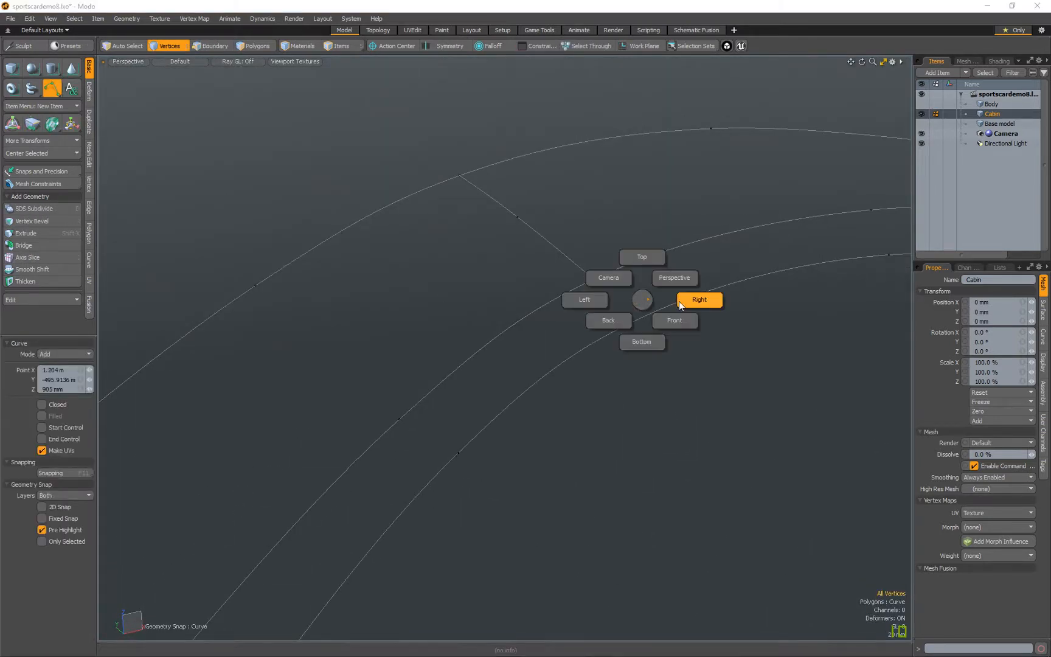
left_click(684, 304)
left_click(643, 233)
left_click(701, 266)
key("q")
Adjust the short side crossing curve's middle vertex in Z and turn off snapping
scroll(651, 224, "up", 2)
left_click(640, 237)
key("w")
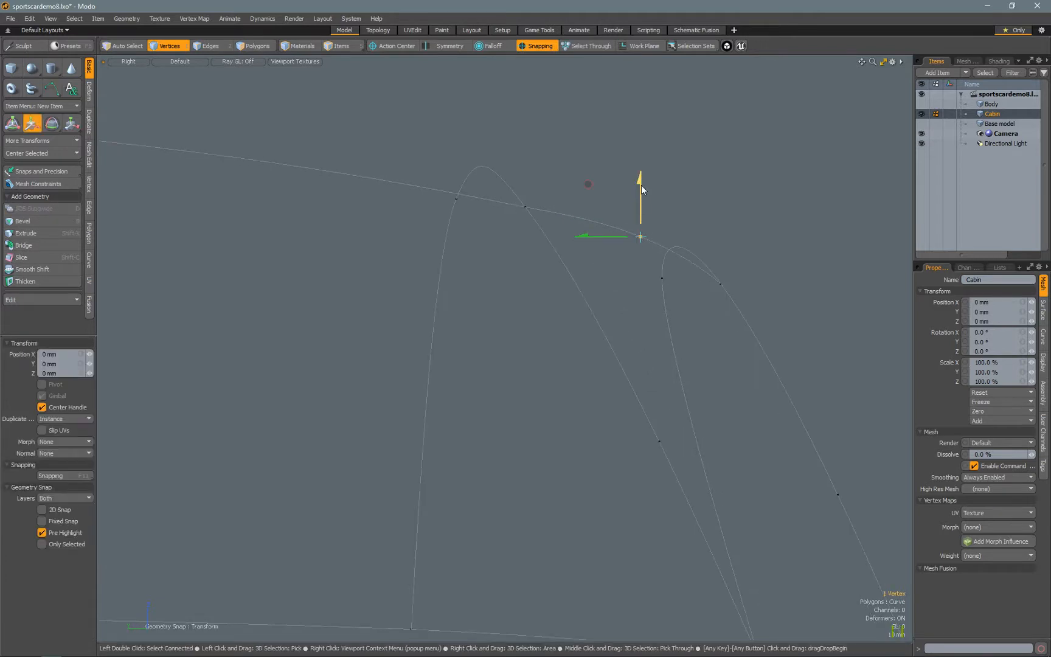
key("F11")
left_click_drag(576, 263, 462, 245, "alt")
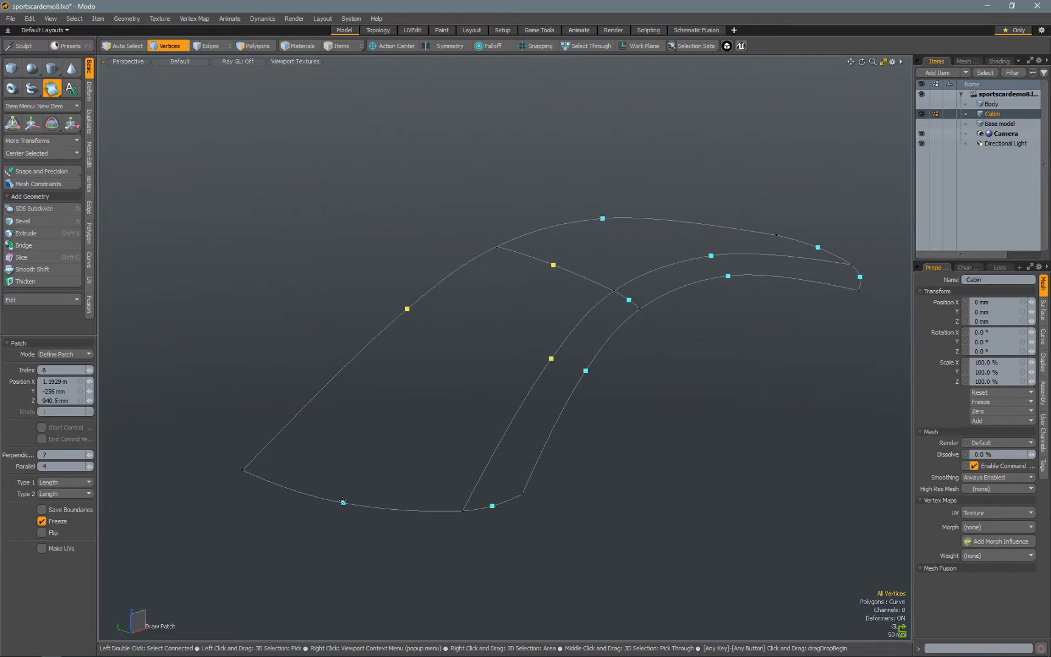
Patch the windshield area from its four boundary curves with 9 perpendicular and 4 parallel segments
left_click(343, 501)
scroll(462, 383, "up", 2)
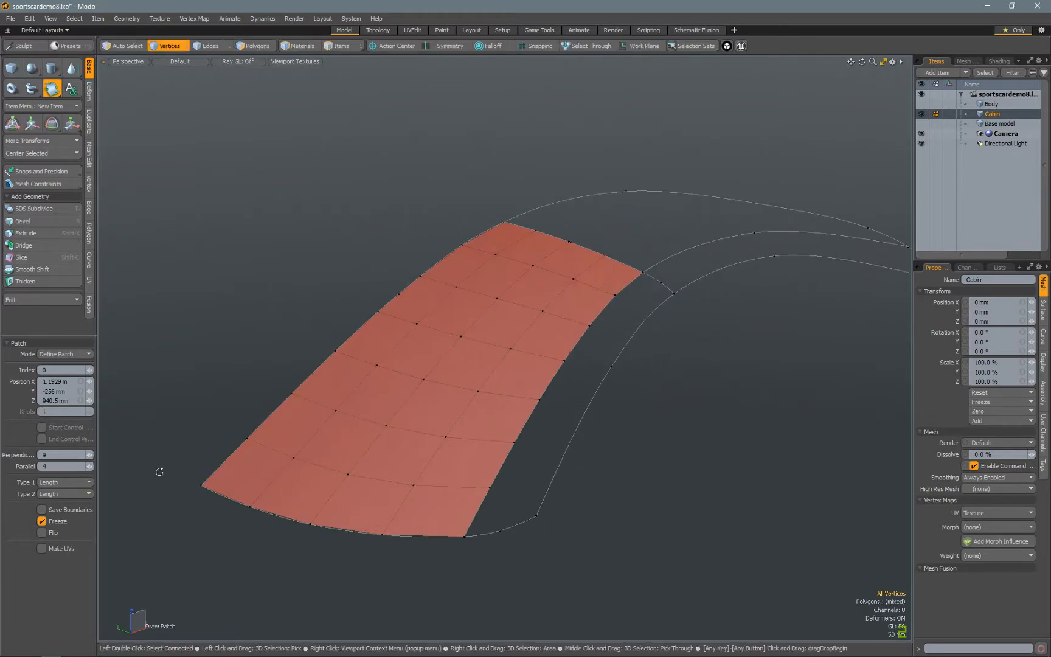
left_click_drag(160, 472, 168, 462, "alt")
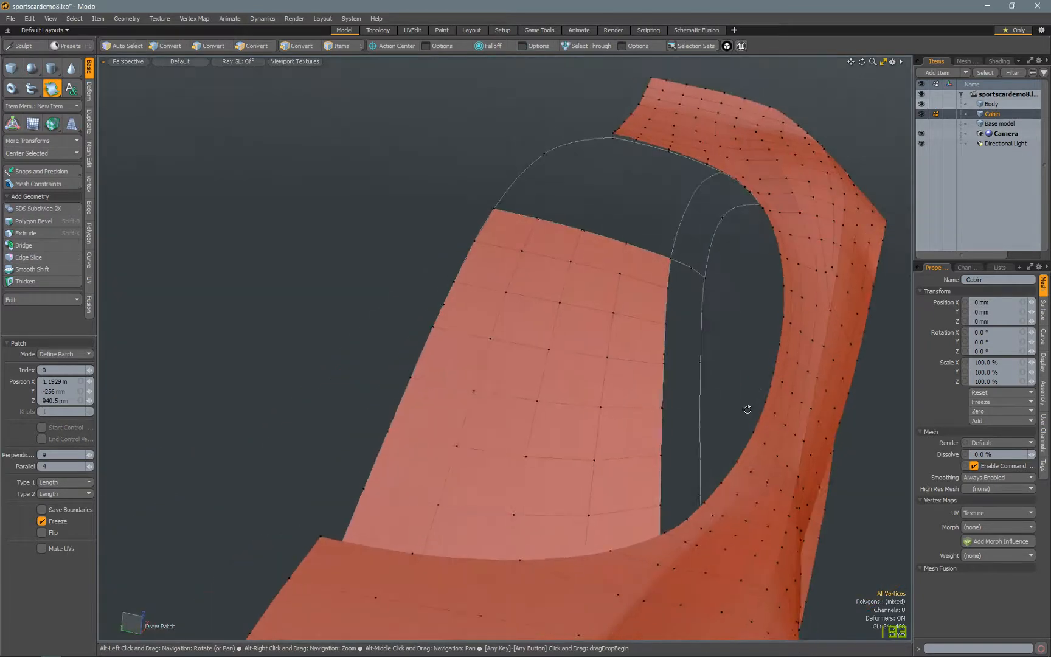
Show the Body and patch the rear roof area and the rear side strip from their boundary curves
left_click_drag(748, 408, 548, 243, "alt")
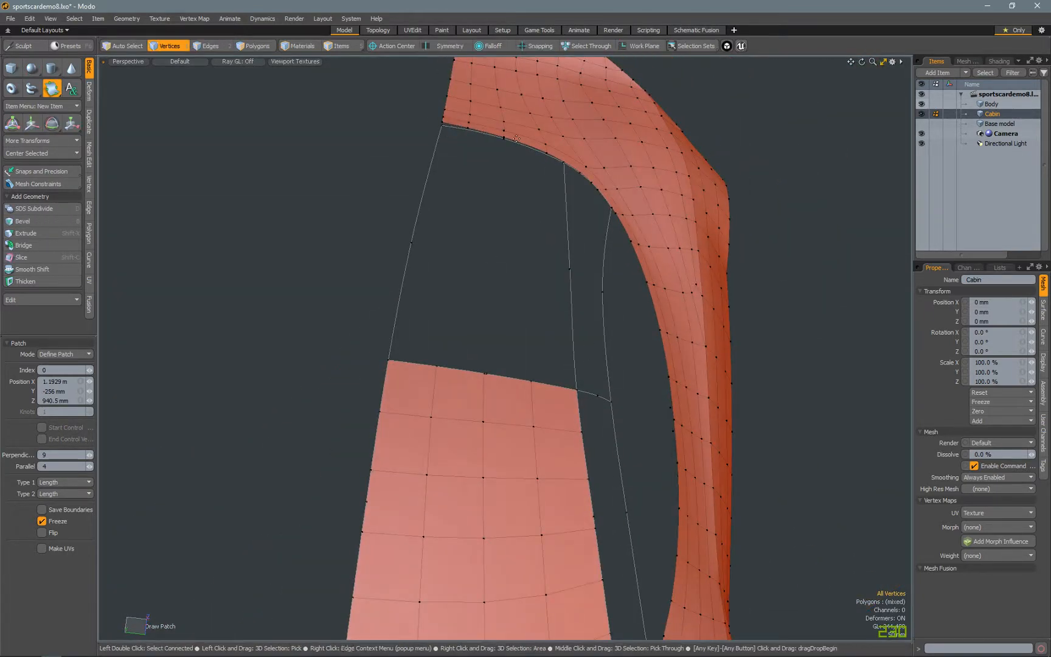
mouse_move(516, 139)
left_mouse_down("alt")
mouse_move(382, 326)
mouse_move(463, 182)
mouse_move(502, 209)
mouse_move(516, 160)
left_mouse_up("alt")
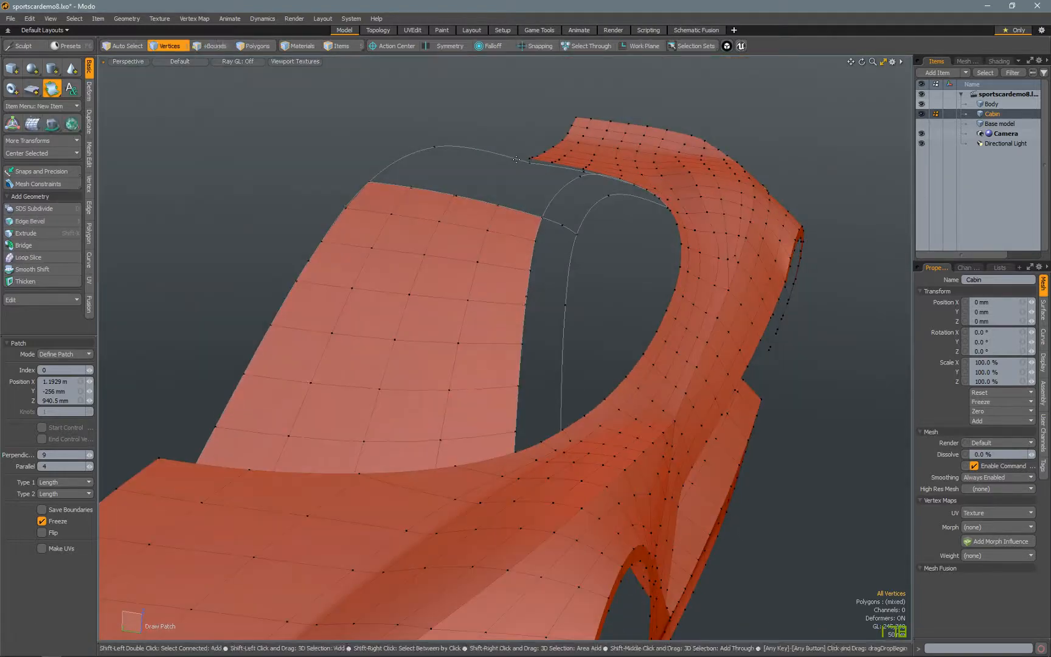
left_click_drag(517, 159, 506, 171, "alt")
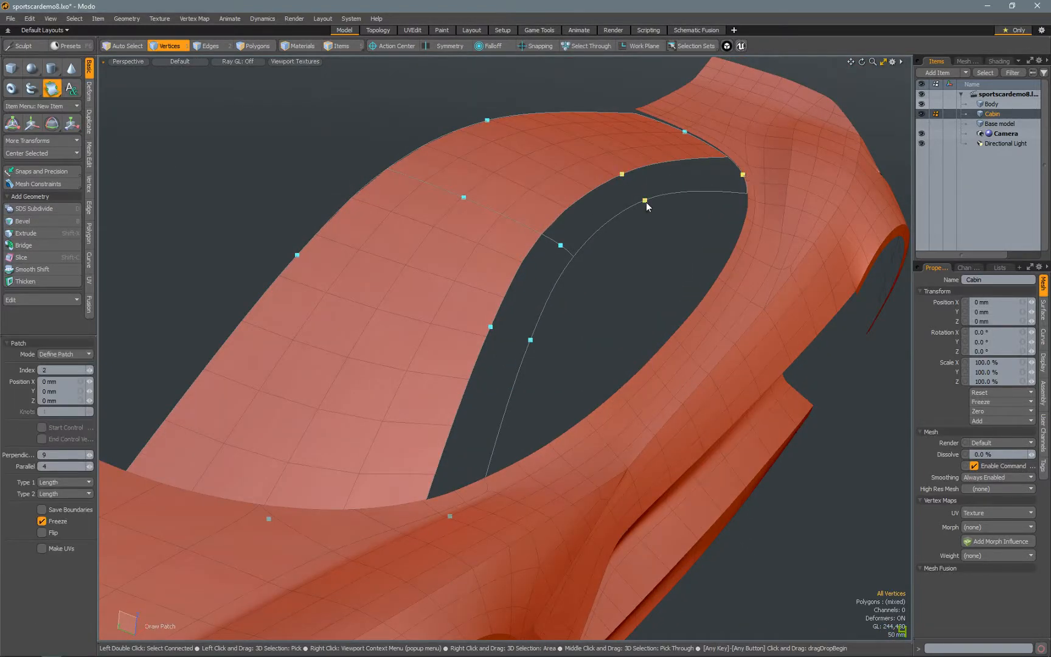
left_click_drag(575, 293, 146, 216, "alt")
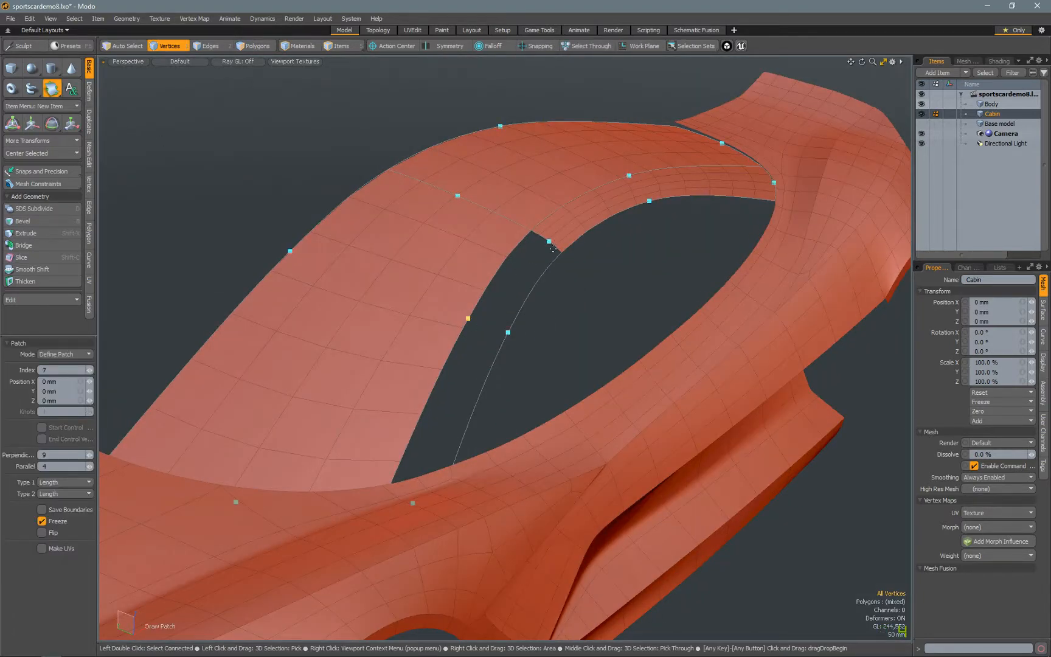
Try to patch the front side strip beside the windshield from its four boundary curves
left_click(413, 504)
key("space")
left_click_drag(507, 403, 483, 260, "alt")
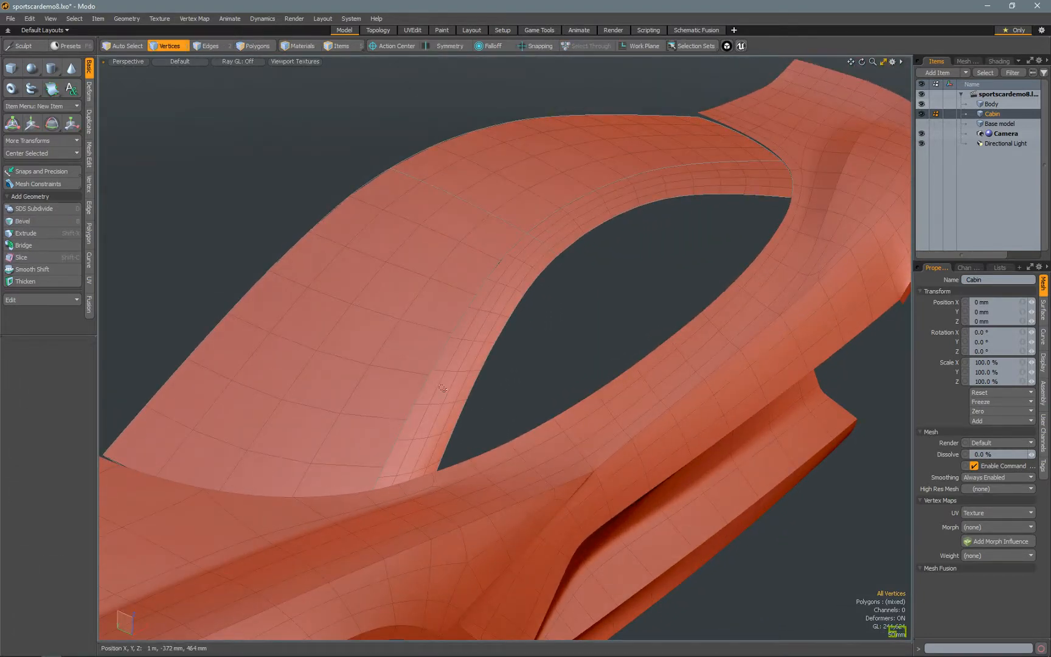
key("ctrl+z")
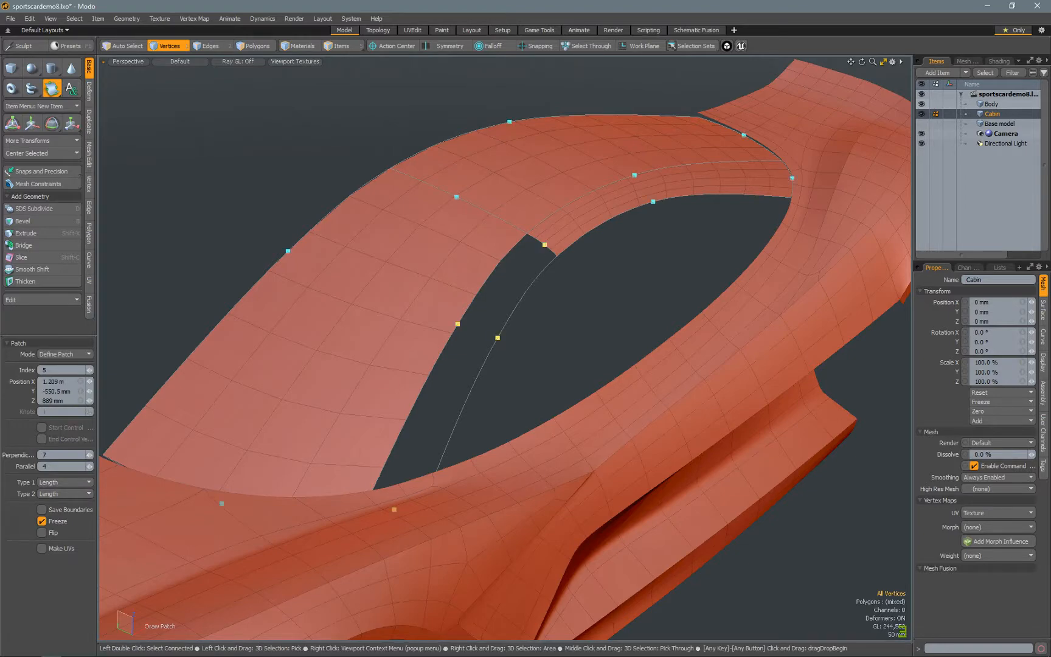
Patch the front side strip beside the windshield, and separate the guide curves from the surfaces into a new Mesh item
key("space")
left_click_drag(611, 316, 606, 318, "alt")
left_click(531, 253)
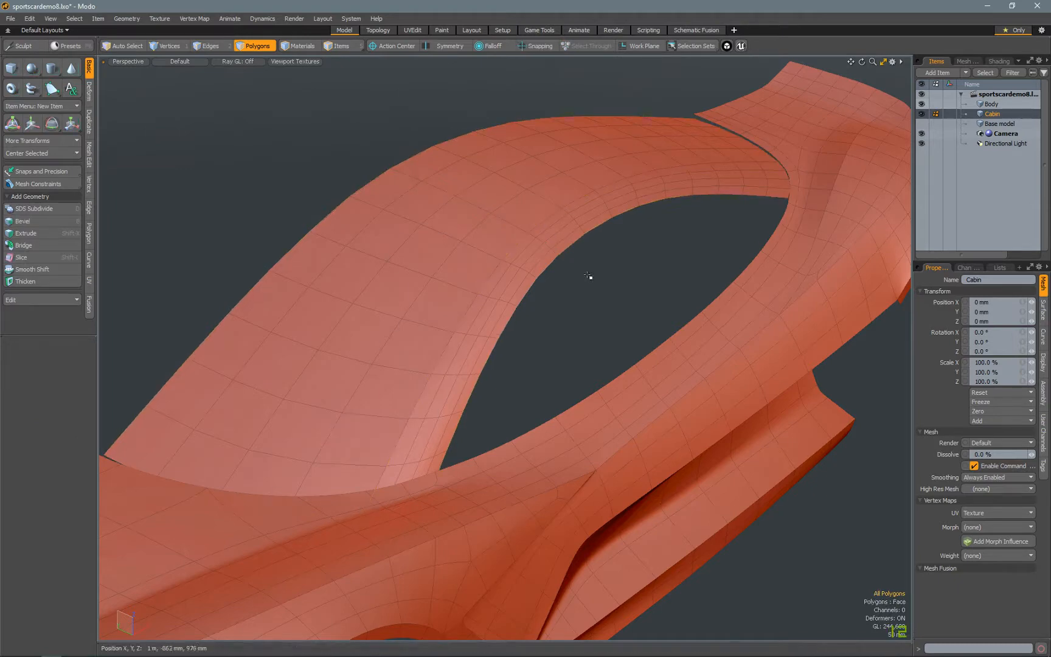
left_click(967, 74)
left_click(966, 102)
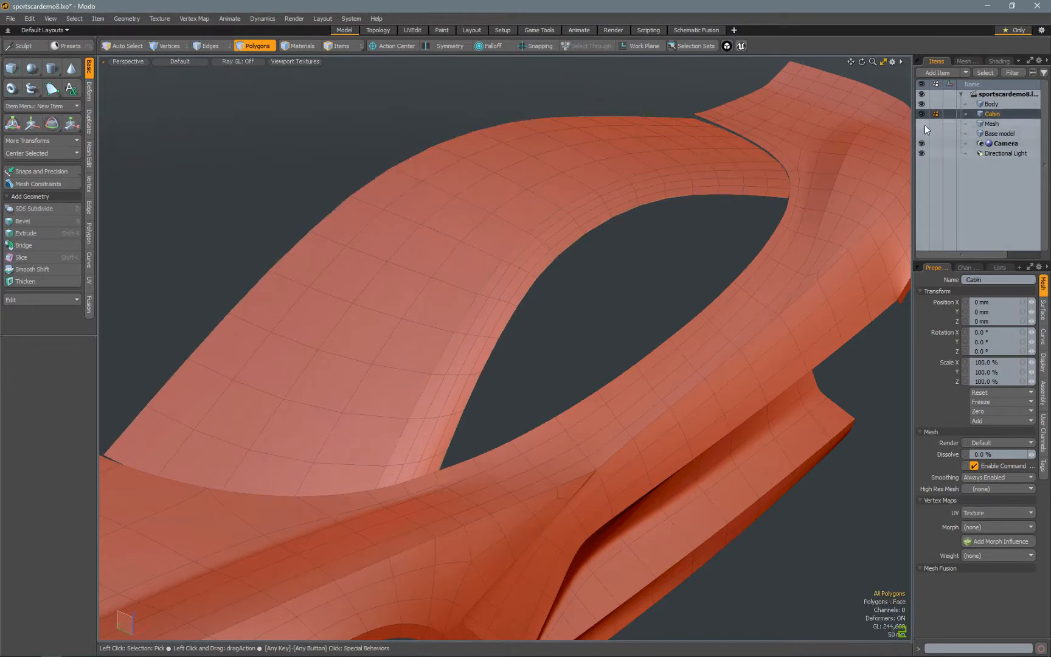
Move the connected cabin surface polygons from the Cabin mesh into the Body mesh
double_click(695, 157)
key("ctrl+x")
left_click(991, 104)
key("ctrl+v")
Run Mesh Cleanup on the Body mesh
key("1")
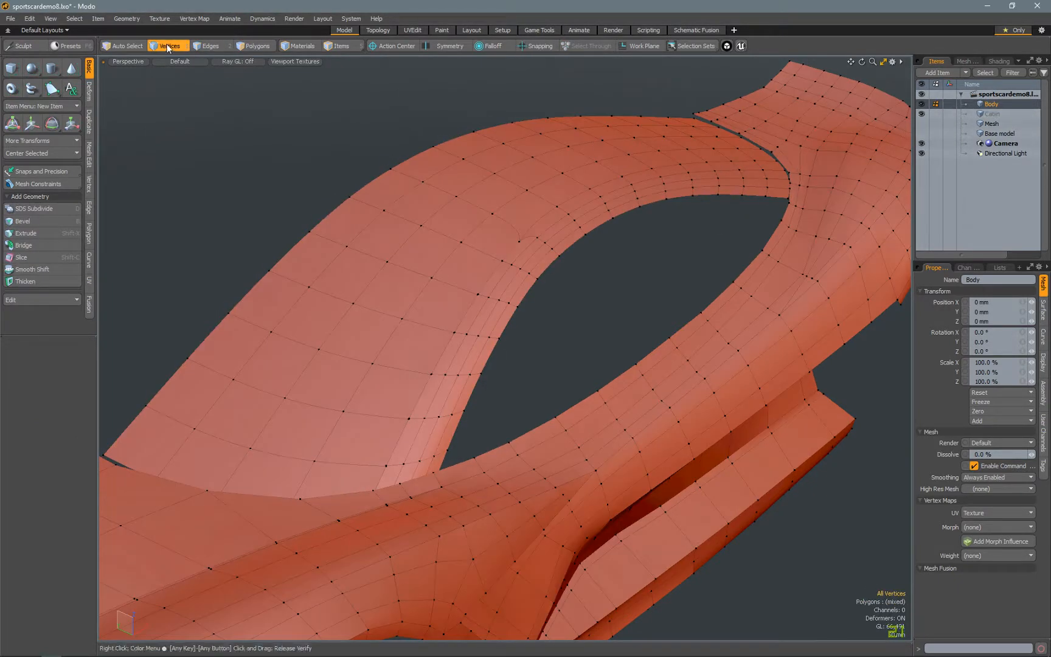
left_click(115, 19)
left_click(154, 140)
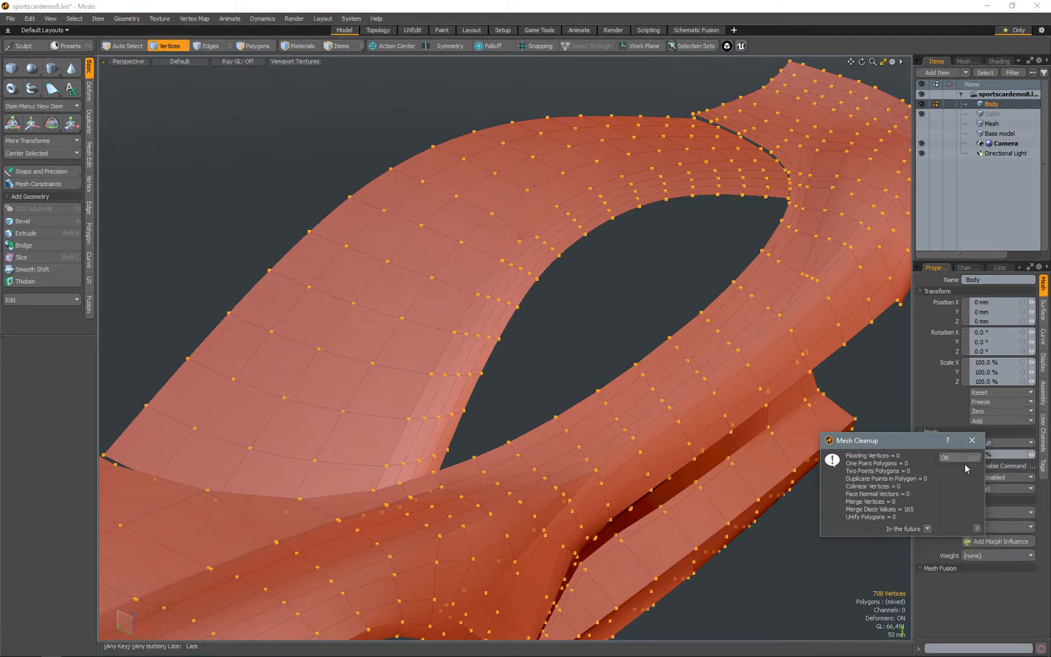
left_click(965, 462)
Join the overlapping vertex pairs, averaged, along the seam between the windshield and the side strip down to the windshield base
key("2")
left_click_drag(344, 239, 649, 234, "ctrl+alt")
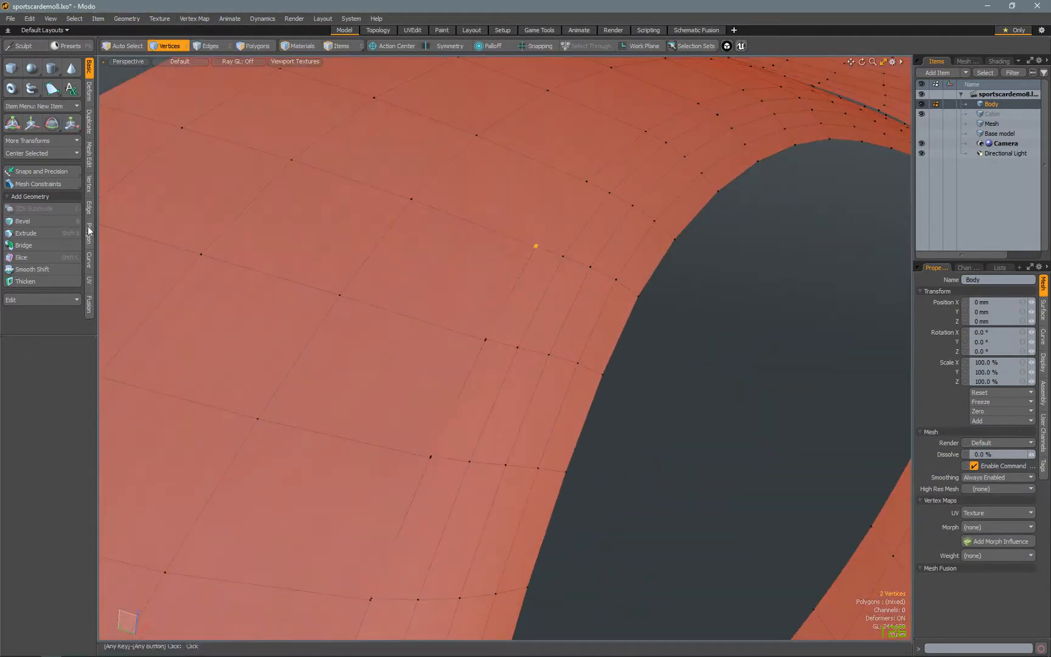
left_click_drag(397, 365, 412, 345, "alt")
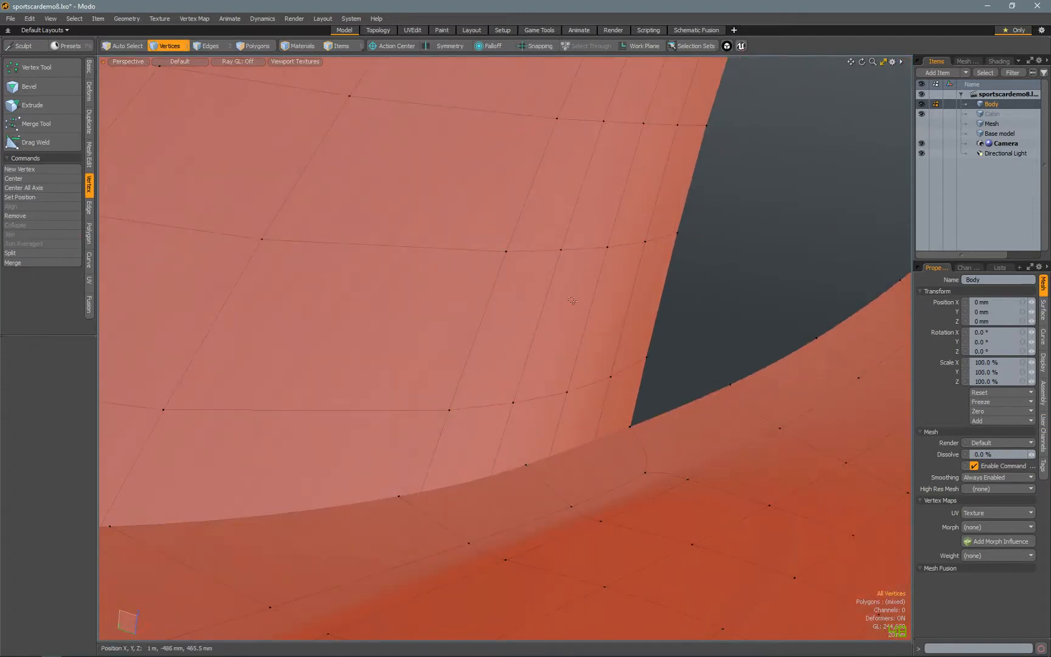
key("KP_8")
left_click_drag(519, 309, 549, 336, "alt")
scroll(478, 387, "up", 3)
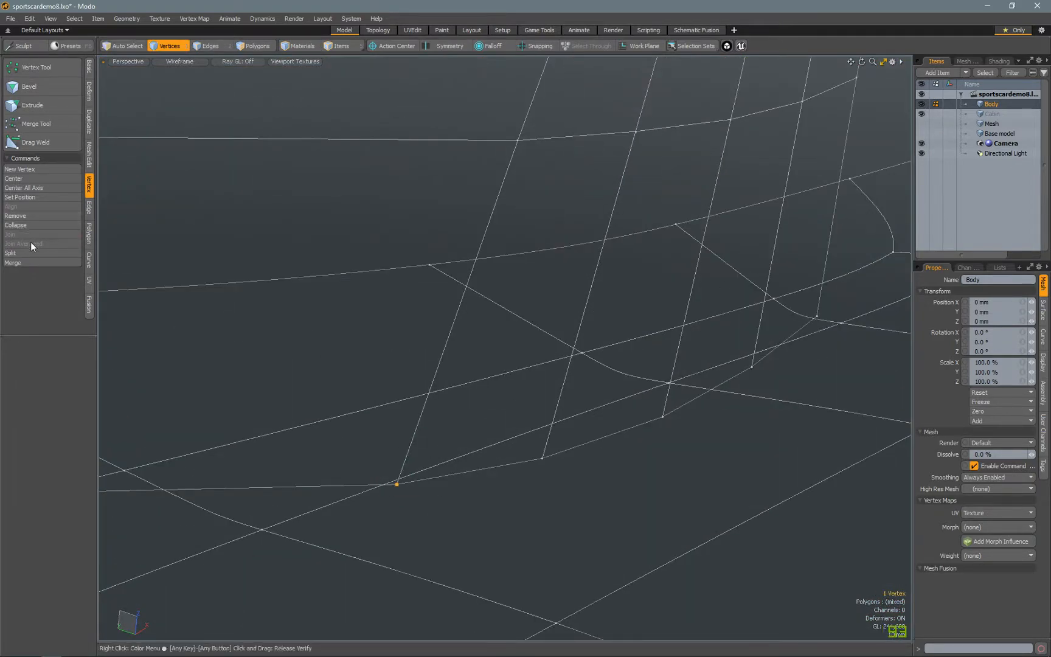
Join the overlapping seam vertices at the roof's rear edge beside the body opening, using shaded display
scroll(580, 255, "down", 4)
mouse_move(579, 255)
left_mouse_down("alt")
mouse_move(366, 535)
mouse_move(589, 398)
left_mouse_up("alt")
key("ctrl+2")
left_click(558, 420)
scroll(570, 219, "up", 4)
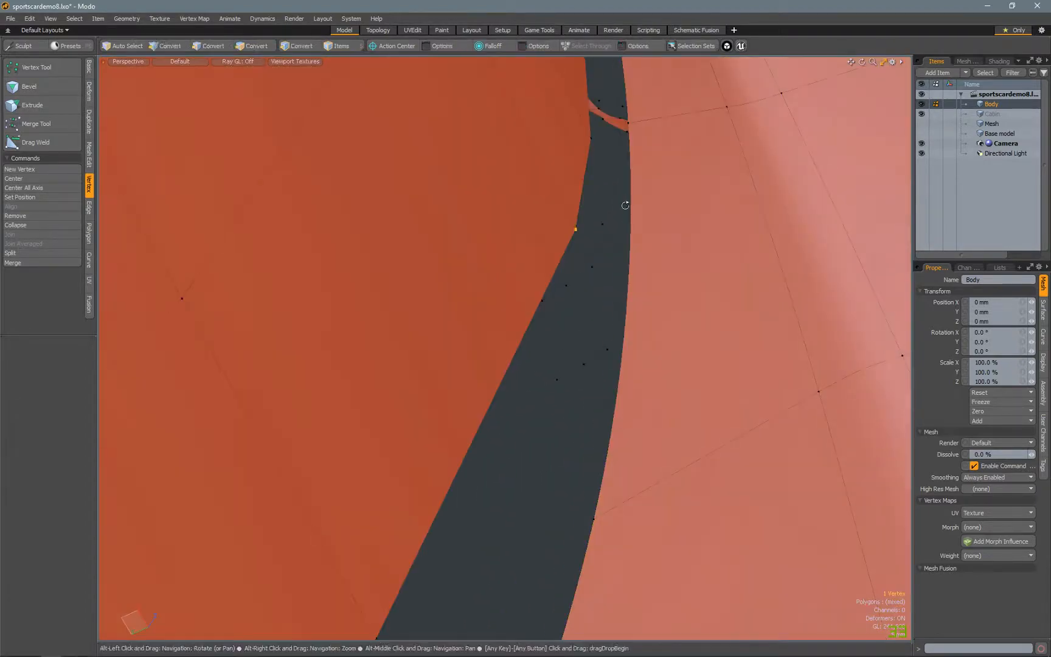
left_click_drag(626, 205, 530, 293, "alt")
scroll(582, 233, "down", 5)
Preview the joined cabin and body surfaces with Catmull-Clark subdivision, and switch it off again
key("3")
left_click(333, 441)
key("shift+Tab")
left_click_drag(333, 441, 589, 235, "alt")
key("shift+Tab")
Slide the two edge loops running along the cabin's side strip, the first by -45.2 %, to adjust their spacing beside the opening
key("1")
key("2")
scroll(589, 230, "up", 2)
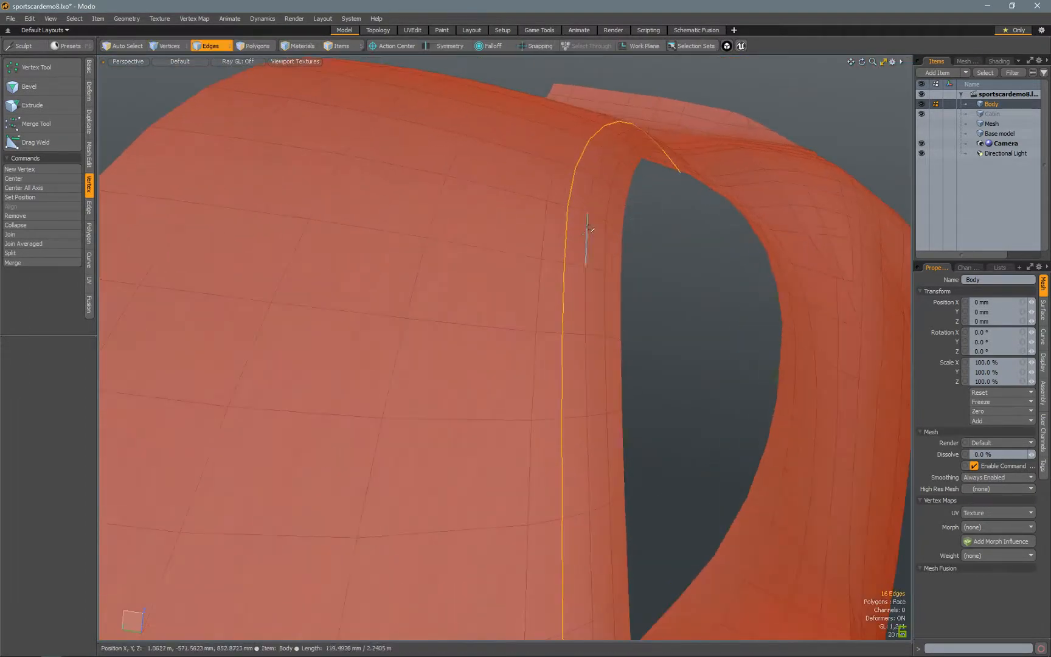
left_click(89, 207)
left_click(37, 141)
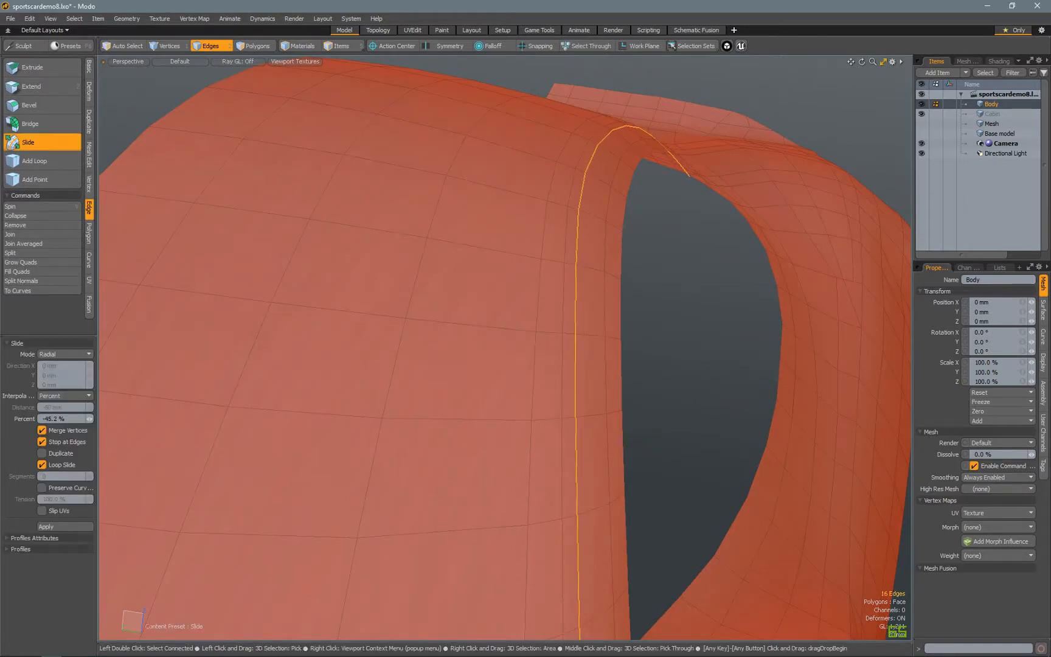
double_click(611, 189)
key("shift+r")
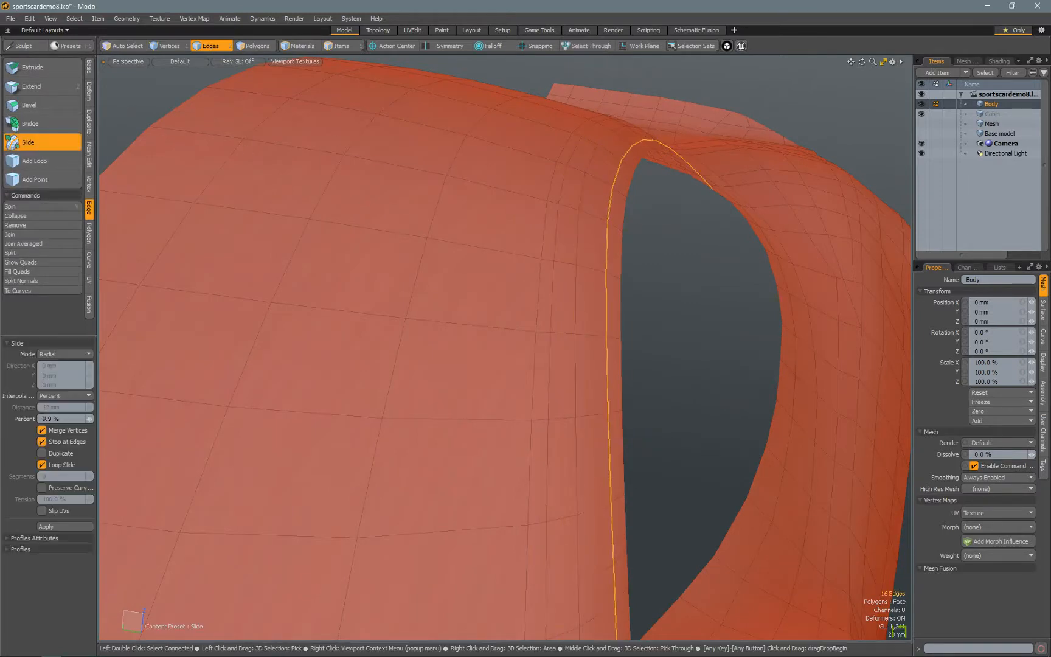
left_click_drag(612, 189, 596, 186)
key("q")
Delete the leftover Cabin item and rename the Mesh item holding the curves to cabin crvs
left_click_drag(666, 273, 638, 262, "alt")
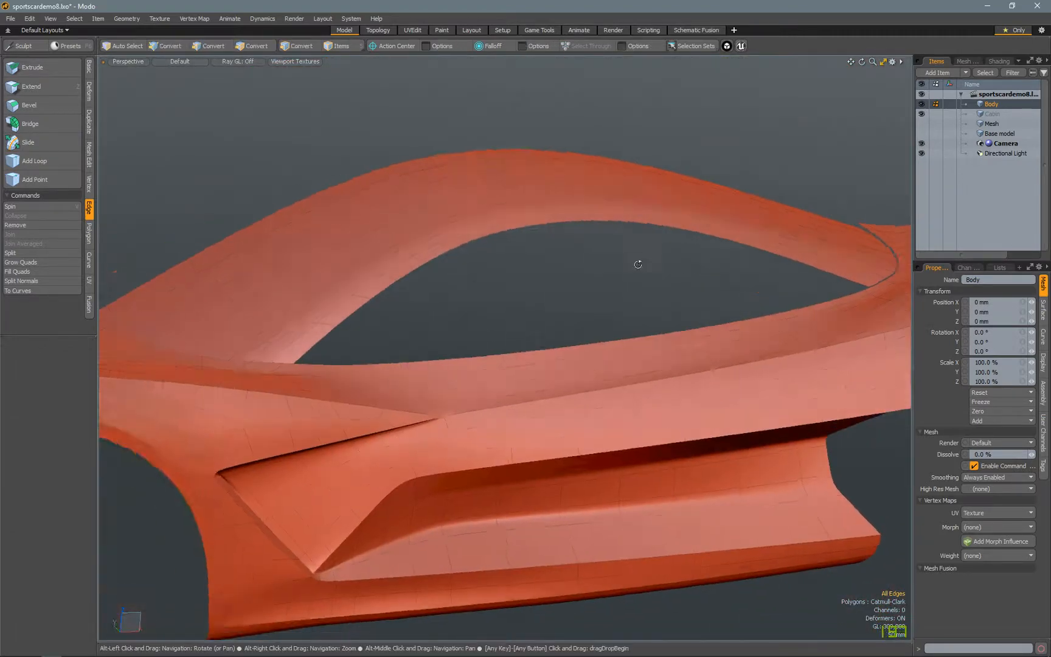
scroll(638, 263, "down", 3)
key("Delete")
double_click(994, 115)
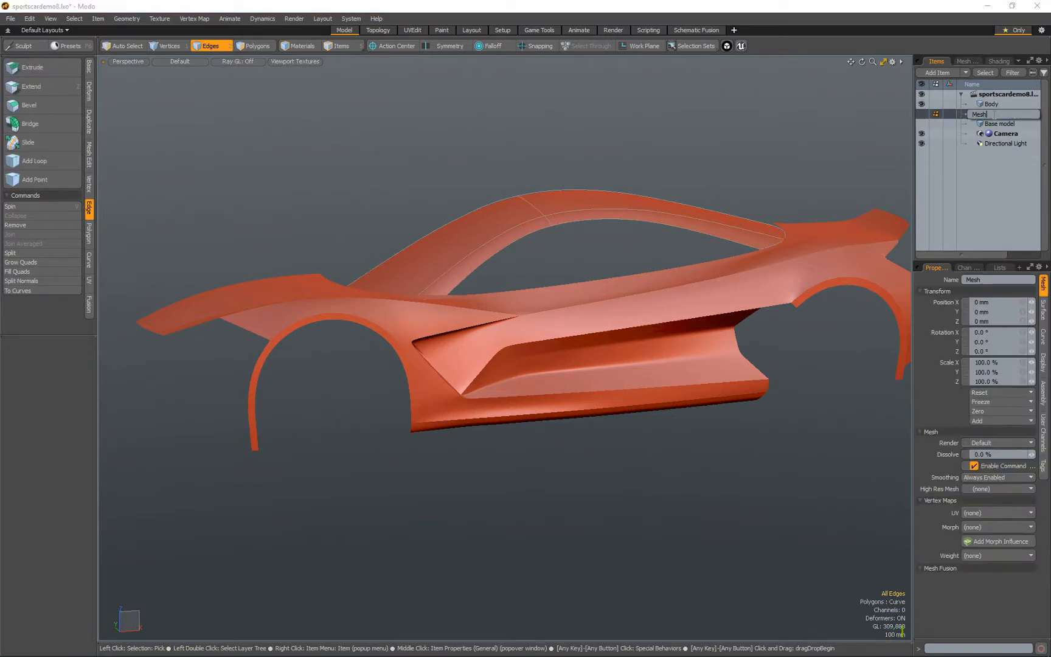
type("cabin crvs")
key("Return")
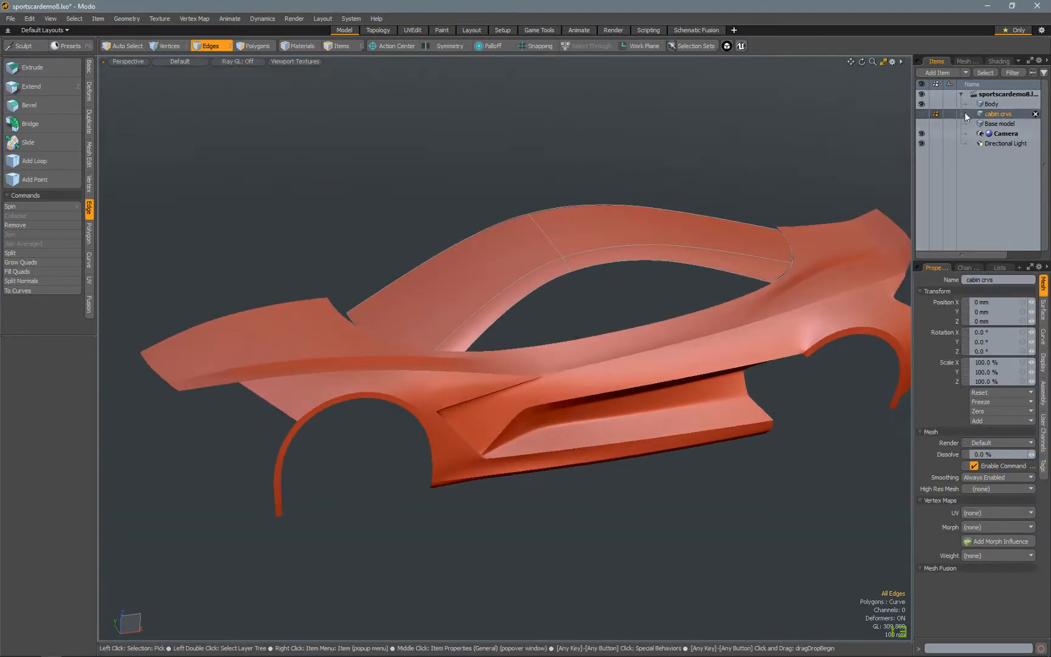
Inspect the body's reflections with the Matcap Shader image set to silver paint, and with zebra
left_click(1043, 313)
left_click(998, 61)
left_click(978, 115)
left_click(997, 363)
left_click(1000, 462)
left_click_drag(730, 340, 748, 414, "alt")
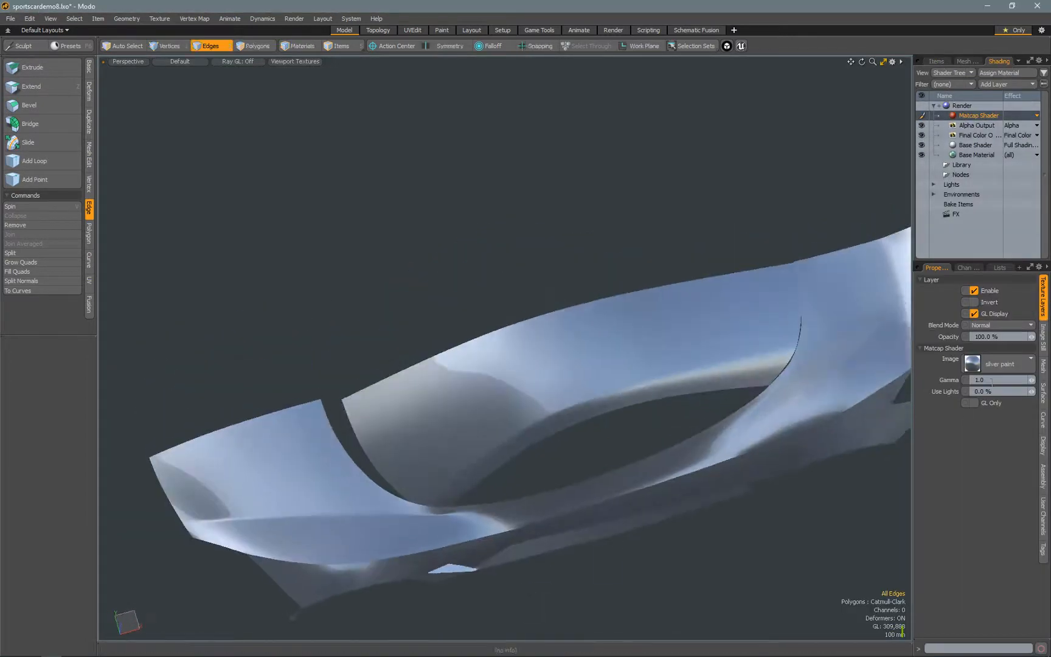
left_click(972, 365)
left_click(793, 555)
left_click_drag(798, 385, 558, 298, "alt")
Try to mirror the cabin polygons across the car's centre line, and undo the mirror
key("3")
double_click(558, 298)
left_click(89, 121)
left_click(42, 89)
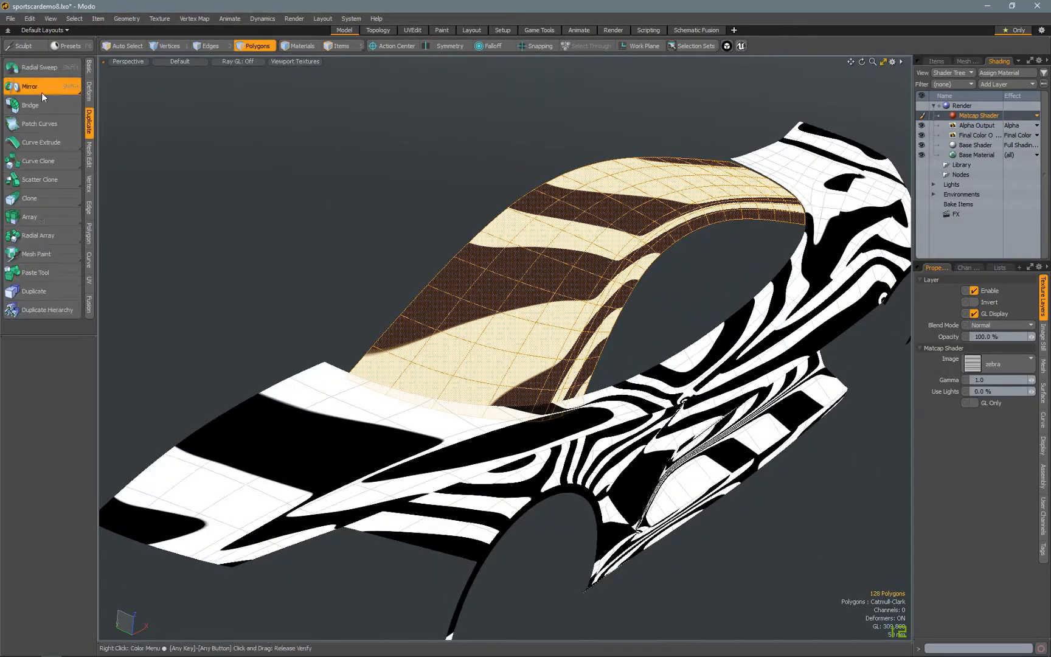
key("q")
left_click(204, 265)
left_click_drag(204, 265, 635, 434, "alt")
key("ctrl+z")
key("ctrl+z")
Align the cabin's centre-line vertices with Set Position, using shaded display
left_click(165, 46)
mouse_move(547, 292)
left_mouse_down("alt")
mouse_move(575, 265)
mouse_move(478, 153)
left_mouse_up("alt")
key("ctrl+2")
left_click(51, 199)
key("Return")
key("space")
key("space")
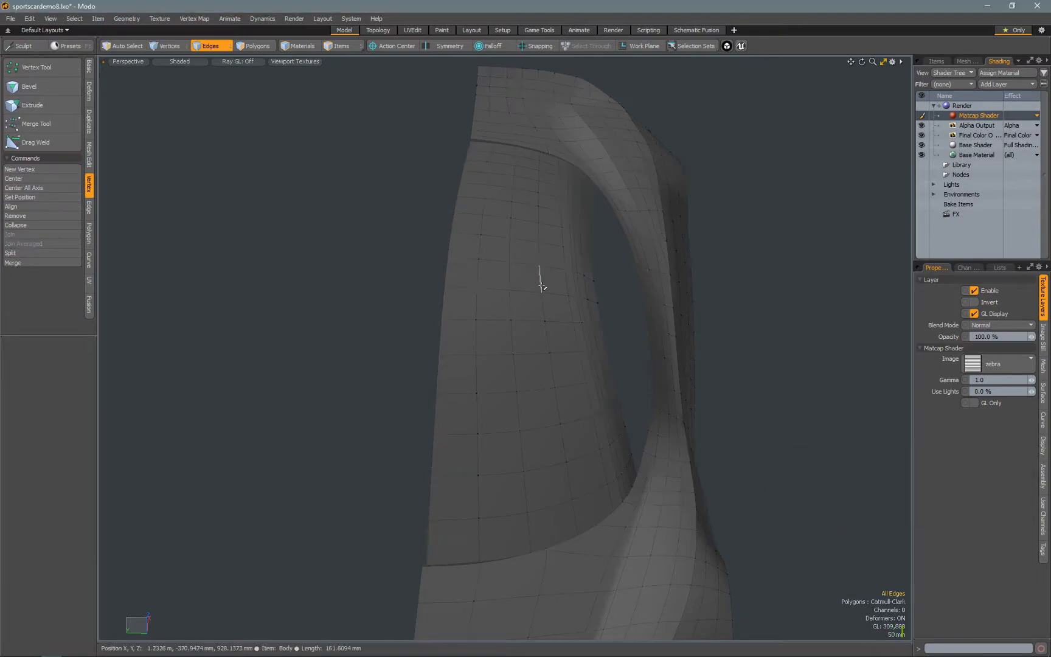
Mirror the connected cabin polygons across the Y axis and restore the default display style
double_click(542, 276)
left_click(89, 122)
left_click(60, 89)
key("ctrl+1")
Try other Matcap Shader images on the car and set the image to Showroom
mouse_move(246, 445)
left_mouse_down("alt")
mouse_move(850, 416)
mouse_move(533, 394)
mouse_move(476, 424)
mouse_move(436, 380)
left_mouse_up("alt")
left_click(999, 363)
left_click(991, 426)
mouse_move(791, 413)
left_mouse_down("alt")
mouse_move(703, 419)
mouse_move(536, 581)
left_mouse_up("alt")
left_click(999, 364)
left_click(992, 414)
mouse_move(631, 368)
left_mouse_down("alt")
mouse_move(669, 310)
mouse_move(557, 299)
left_mouse_up("alt")
Toggle the Base model's visibility to compare it with the Body mesh
left_click(938, 61)
left_click(922, 123)
left_click(921, 123)
left_click(921, 124)
left_click(922, 123)
left_click(921, 123)
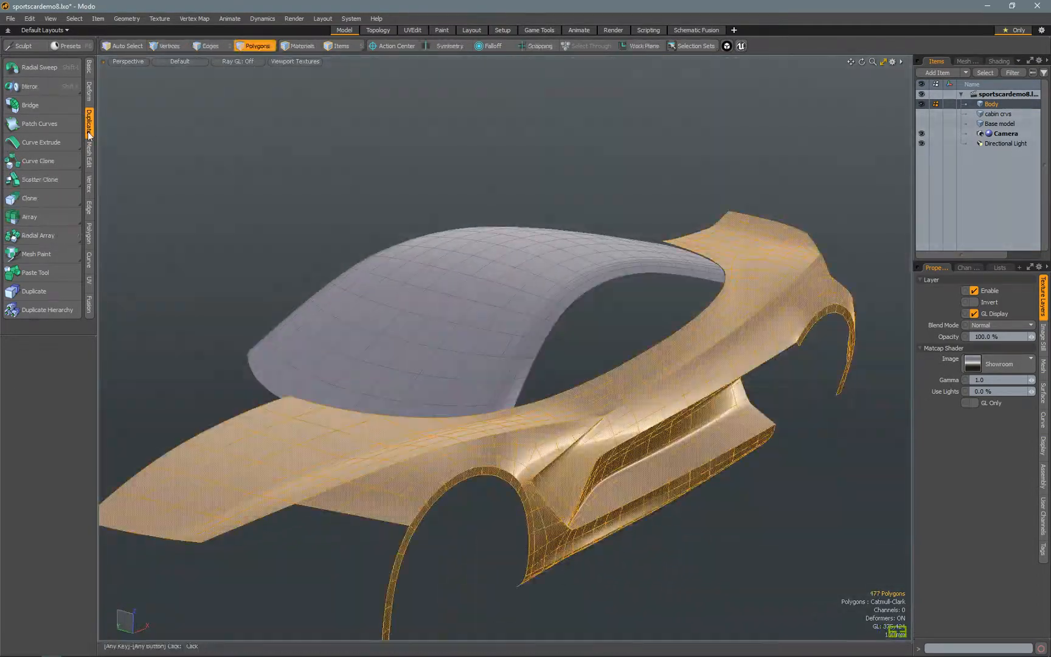
Try to mirror the selected body panels across the Y axis with merged vertices
left_click(40, 86)
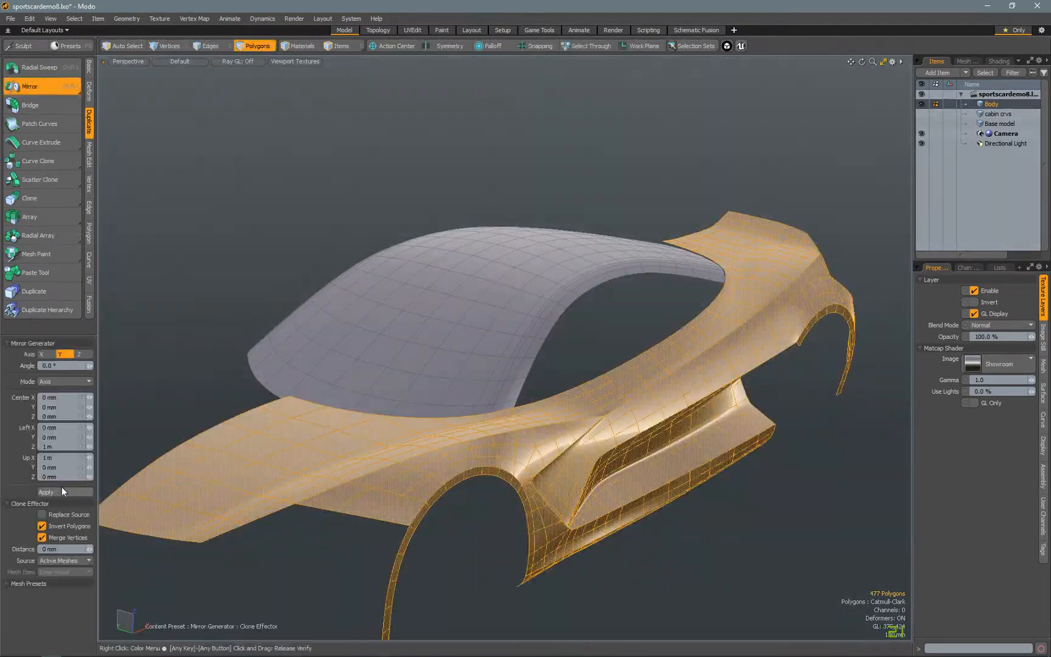
left_click(64, 491)
key("q")
left_click(324, 192)
scroll(784, 128, "down", 3)
Align the body's centre-line vertices with Set Position and mirror the body panels across the Y axis
left_click_drag(785, 140, 687, 389, "alt")
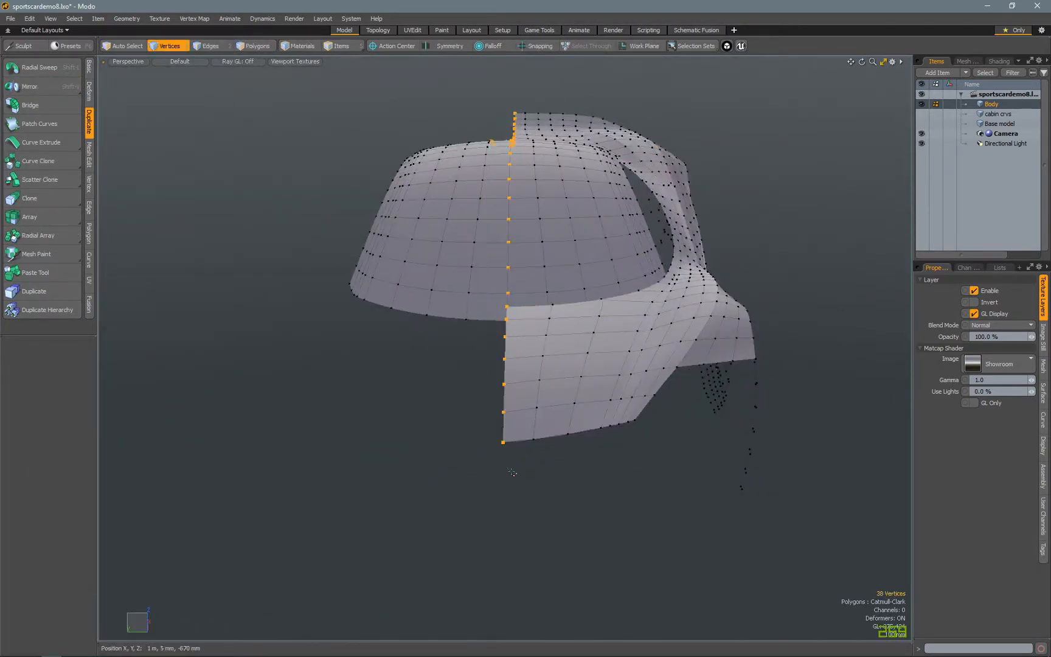
left_click(33, 199)
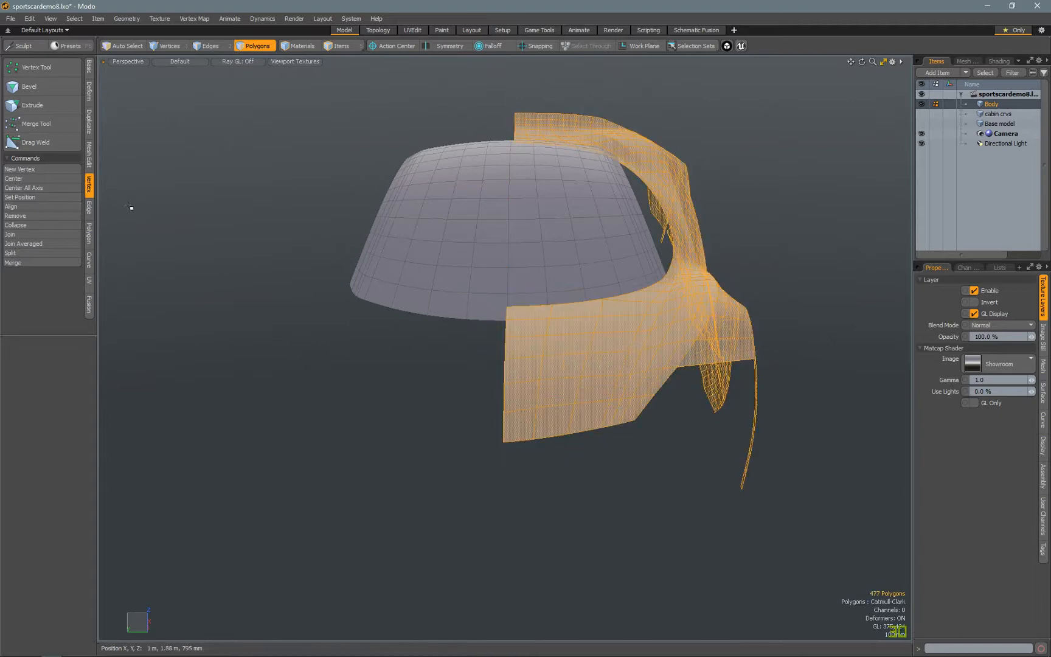
left_click(88, 122)
left_click(40, 86)
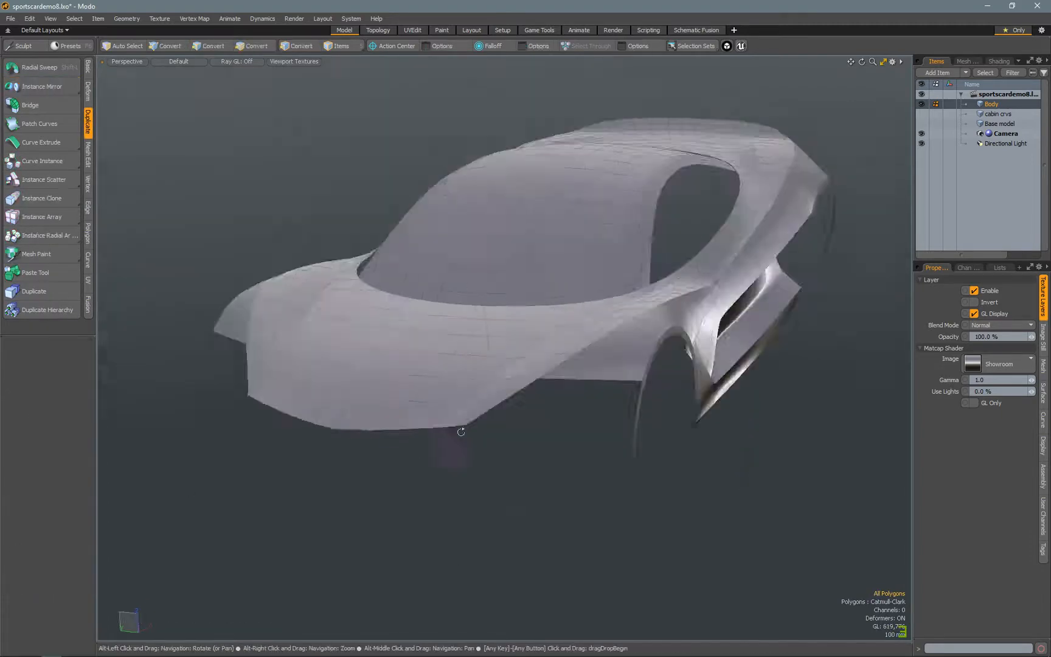
Inspect the complete mirrored car around the cabin opening and save the scene
left_click_drag(255, 389, 543, 207, "alt")
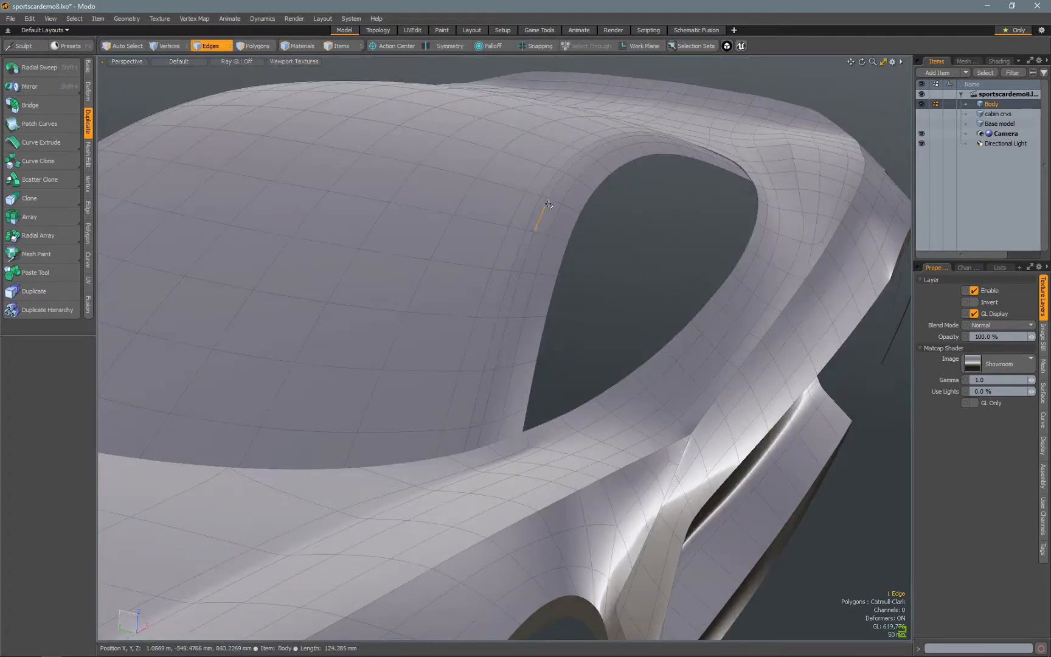
left_click_drag(434, 181, 579, 296, "alt")
key("ctrl+s")
Use the Vertex Map Weight tool on the eight-edge row crossing the rear deck behind the roof
key("3")
left_click(184, 14)
left_click(212, 271)
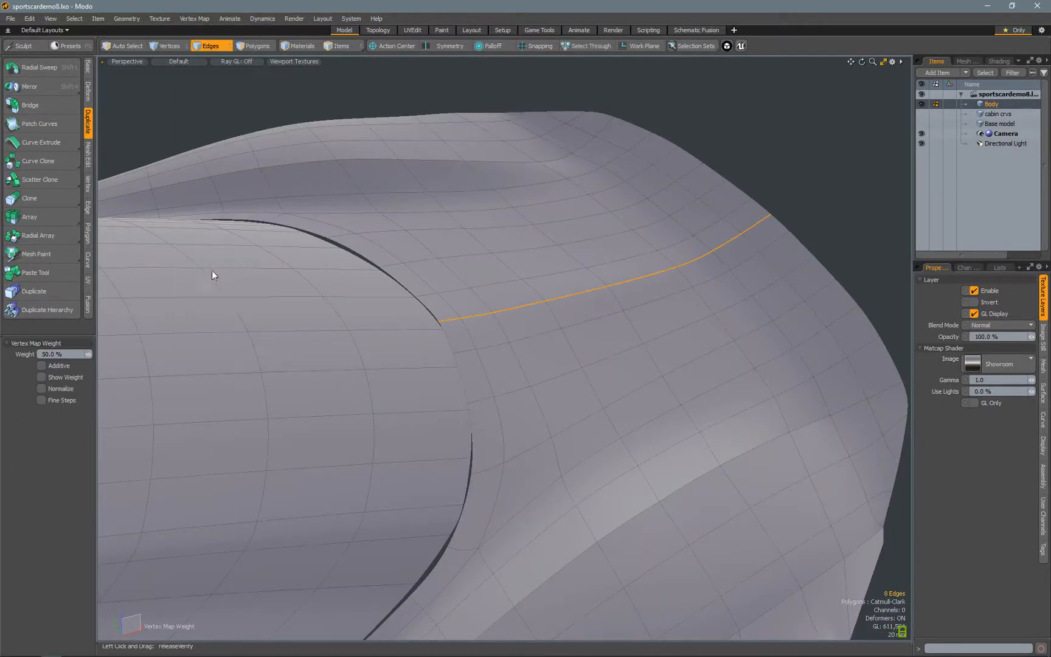
mouse_move(810, 169)
left_mouse_down("alt")
mouse_move(500, 571)
mouse_move(600, 292)
left_mouse_up("alt")
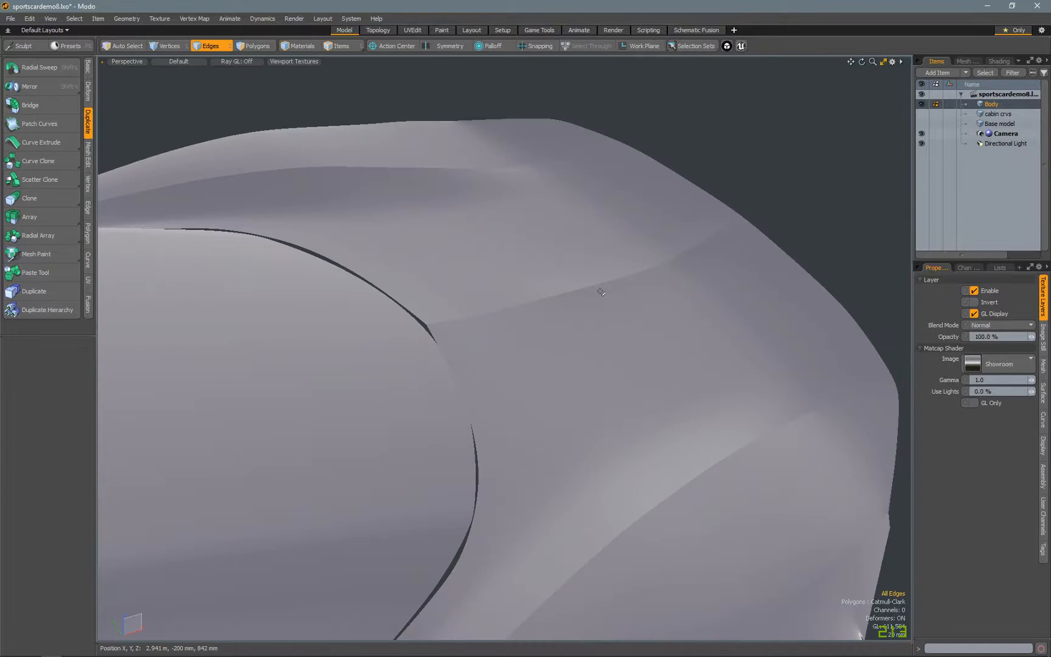
Switch off subdivision and delete the vertices of the mirrored half of the car in top view
key("Tab")
double_click(465, 318)
key("KP_1")
scroll(214, 256, "down", 4)
scroll(214, 257, "up", 1)
key("1")
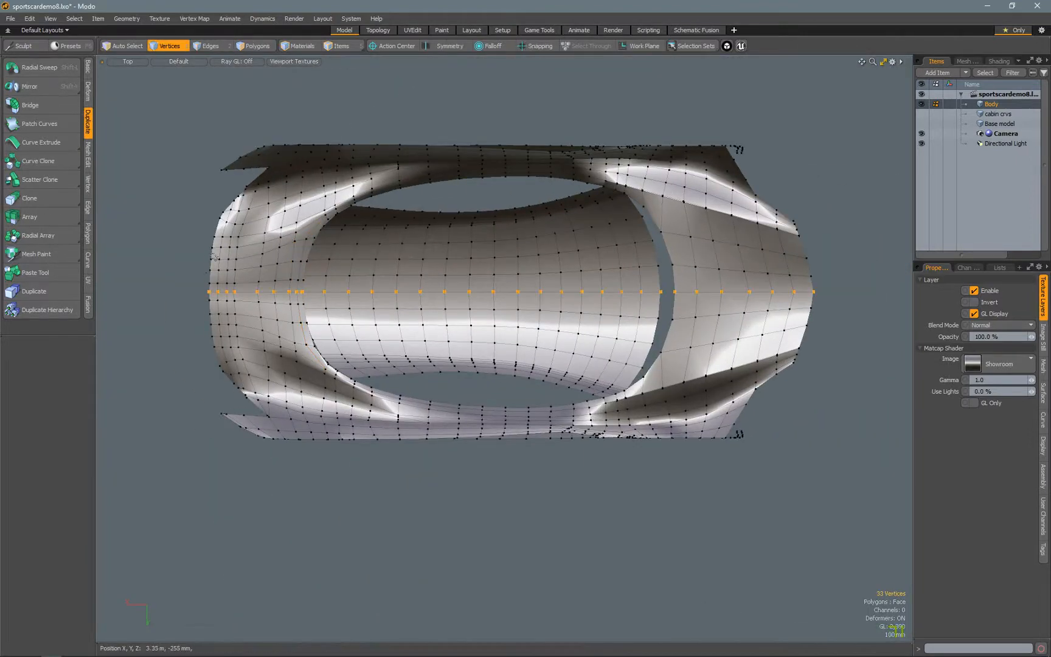
right_click_drag(859, 436, 870, 307)
key("Delete")
Rework the edge rows across the three polygons beside the centre line, directly behind the roof's rear edge
left_click_drag(261, 273, 367, 192, "ctrl+alt")
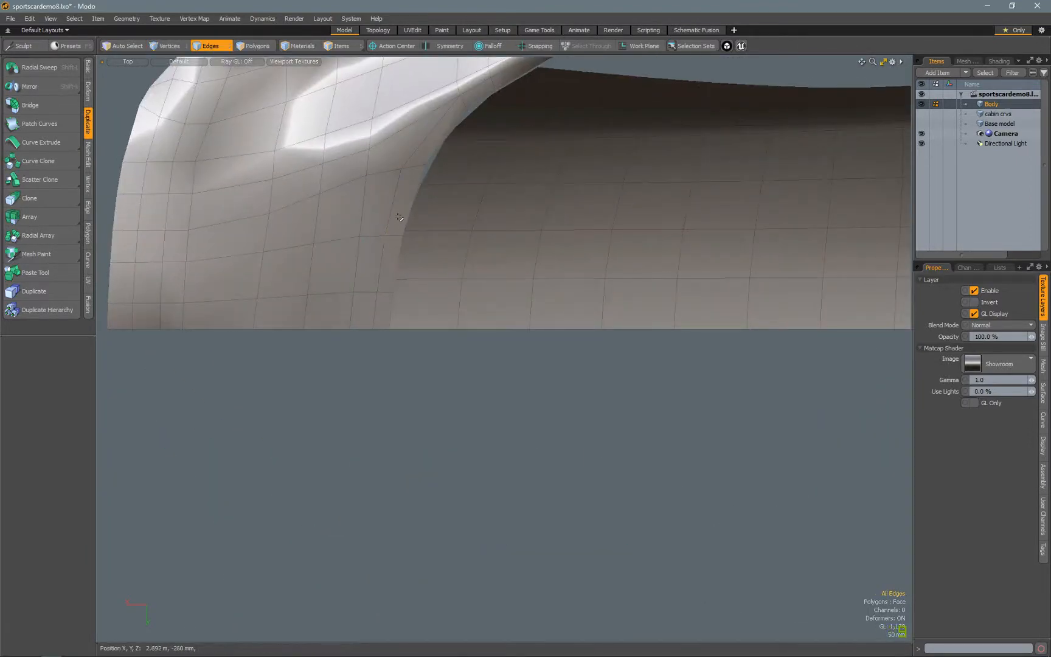
left_click(351, 300, "shift")
left_click_drag(363, 301, 347, 424, "alt+shift")
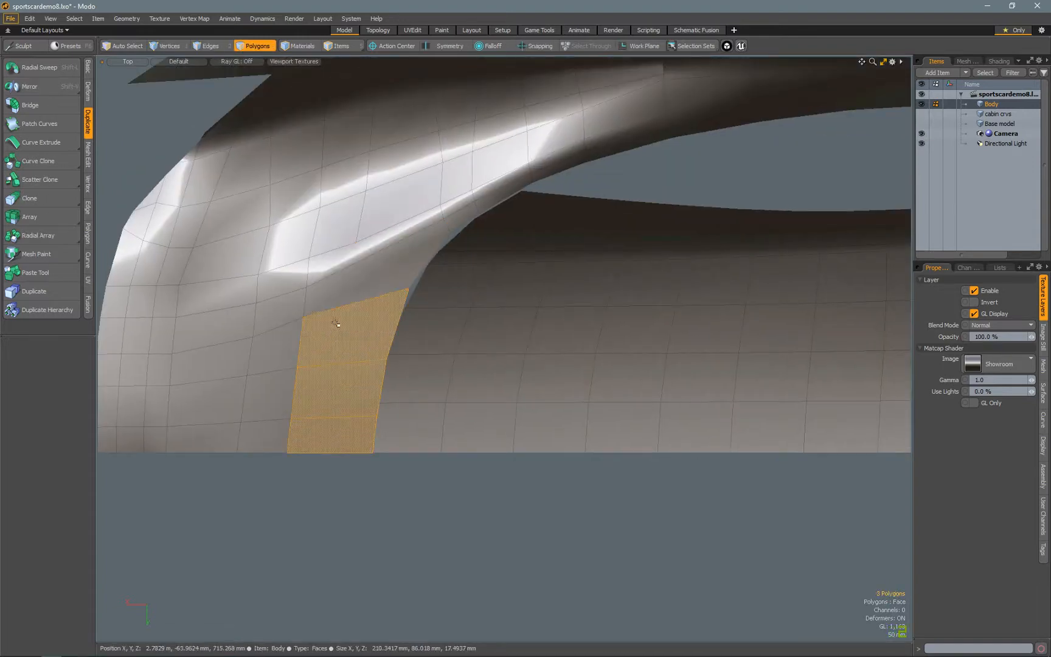
scroll(378, 284, "up", 2)
key("Escape")
key("Escape")
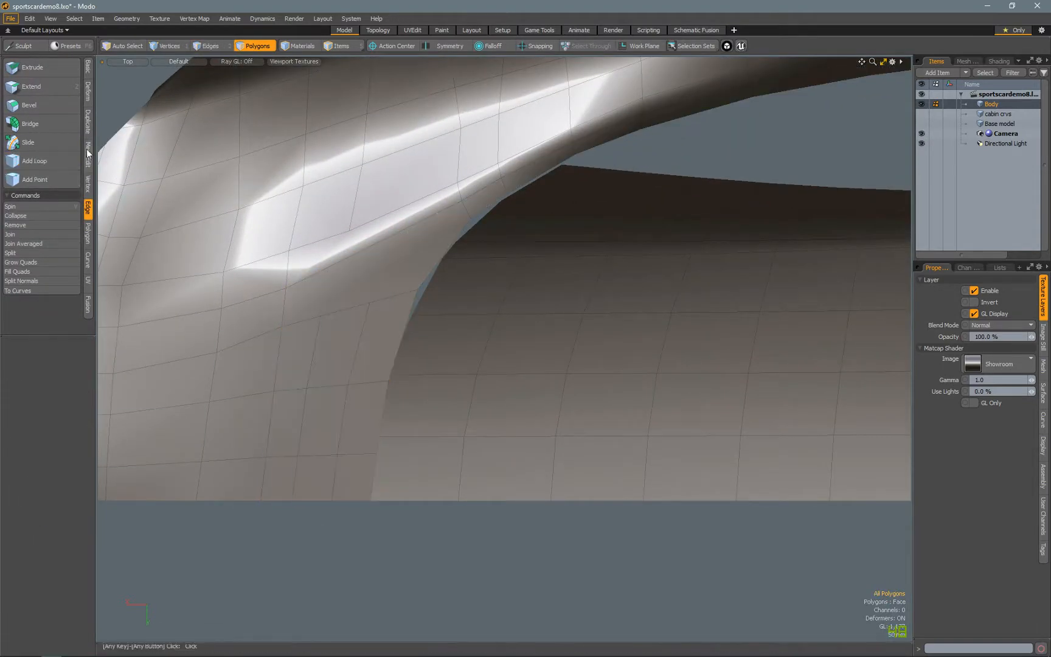
Cut the rear deck polygons beside the reworked rows with Edge Slice and preview the surface with Catmull-Clark subdivision
left_click(88, 155)
left_click(35, 104)
left_click(320, 315)
key("space")
key("KP_Decimal")
key("Tab")
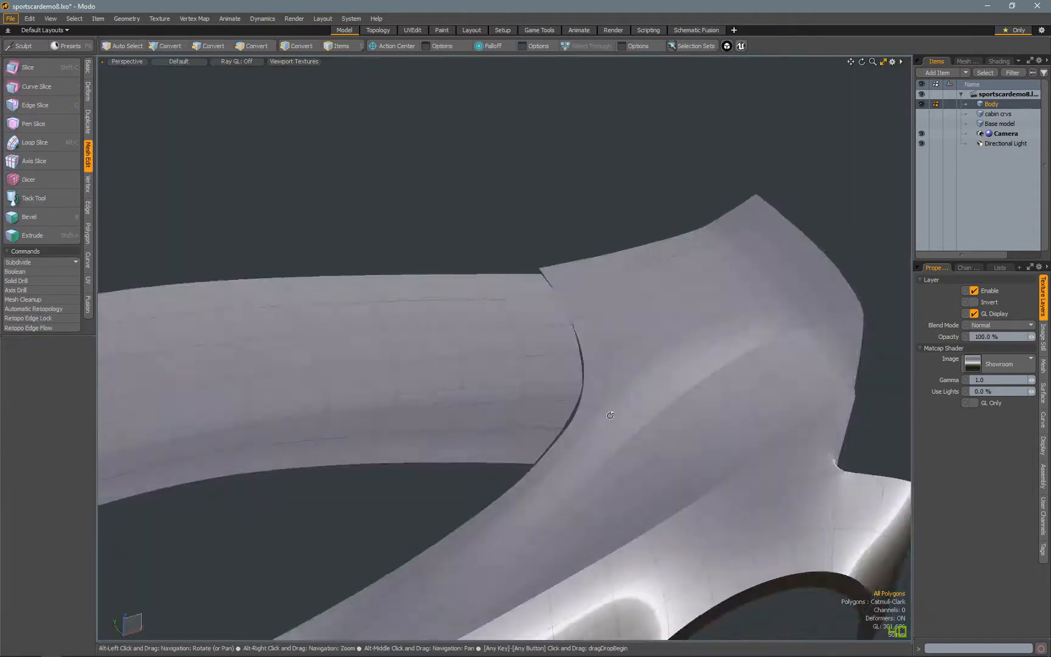
left_click_drag(610, 413, 657, 321, "alt")
Slide the 16-edge loop along the roof's side by 29.3 % in top view, using a Linear falloff along its length
key("3")
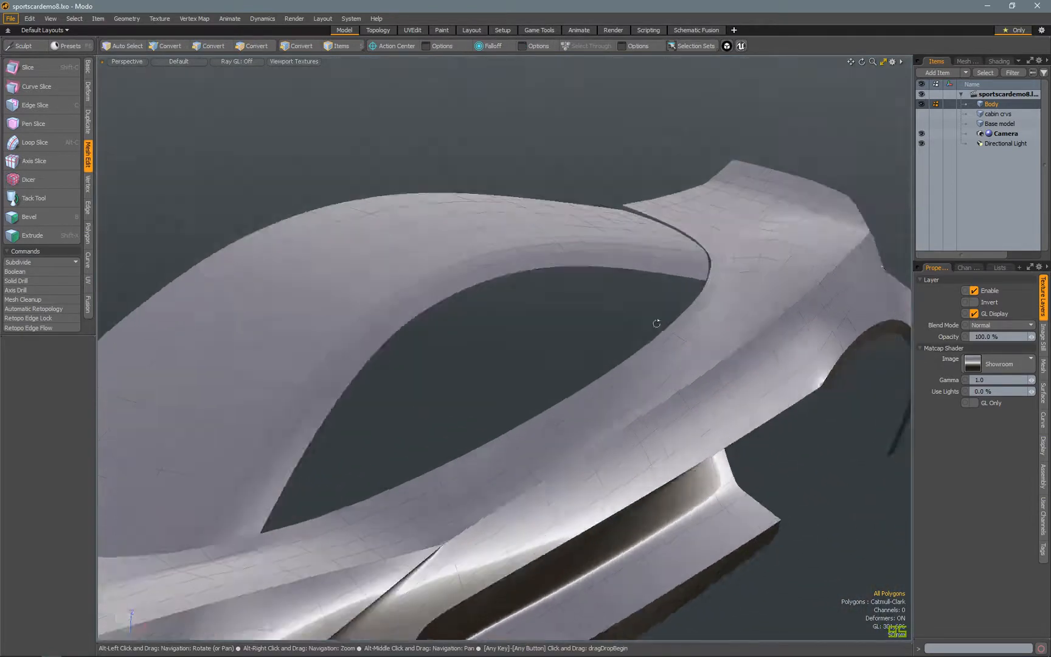
scroll(688, 286, "up", 4)
key("KP_Decimal")
scroll(413, 169, "up", 2)
key("Tab")
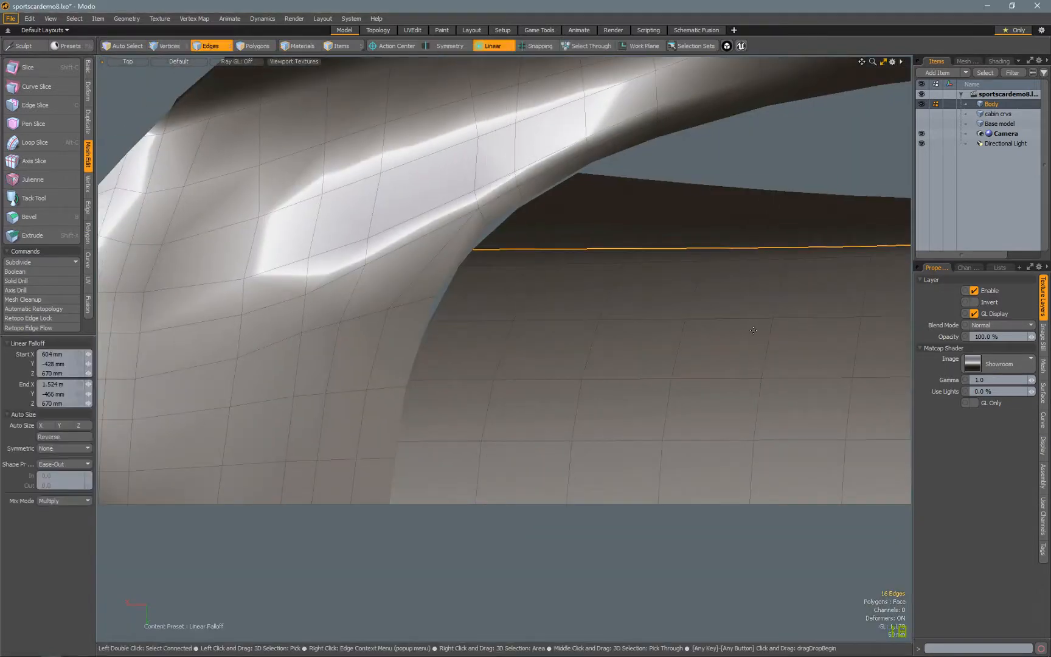
left_click(503, 46)
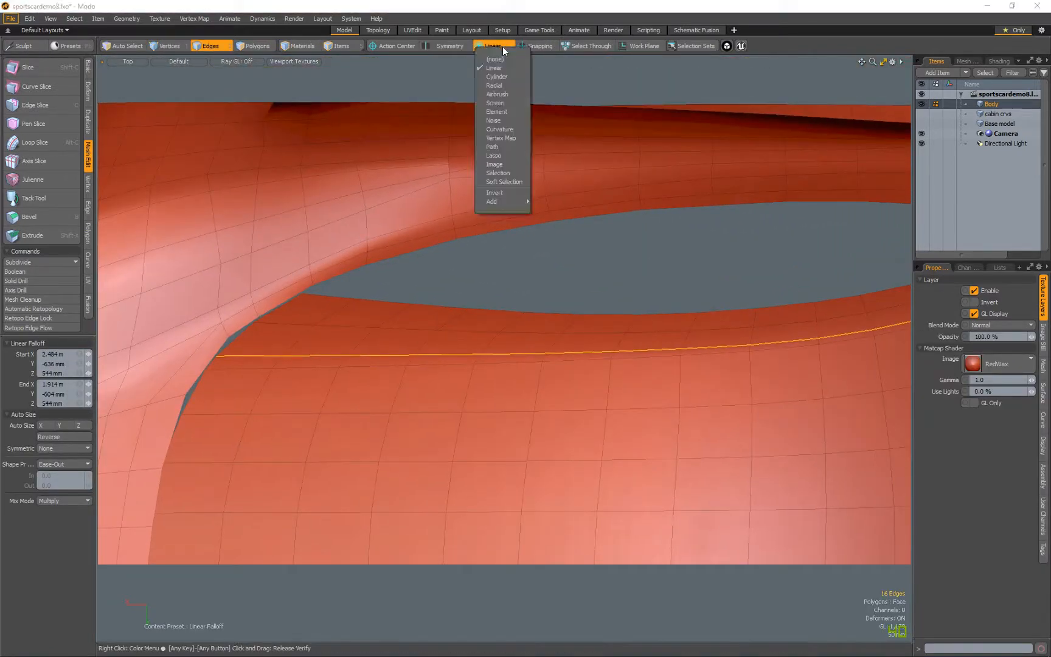
left_click(502, 59)
left_click(88, 208)
left_click(43, 142)
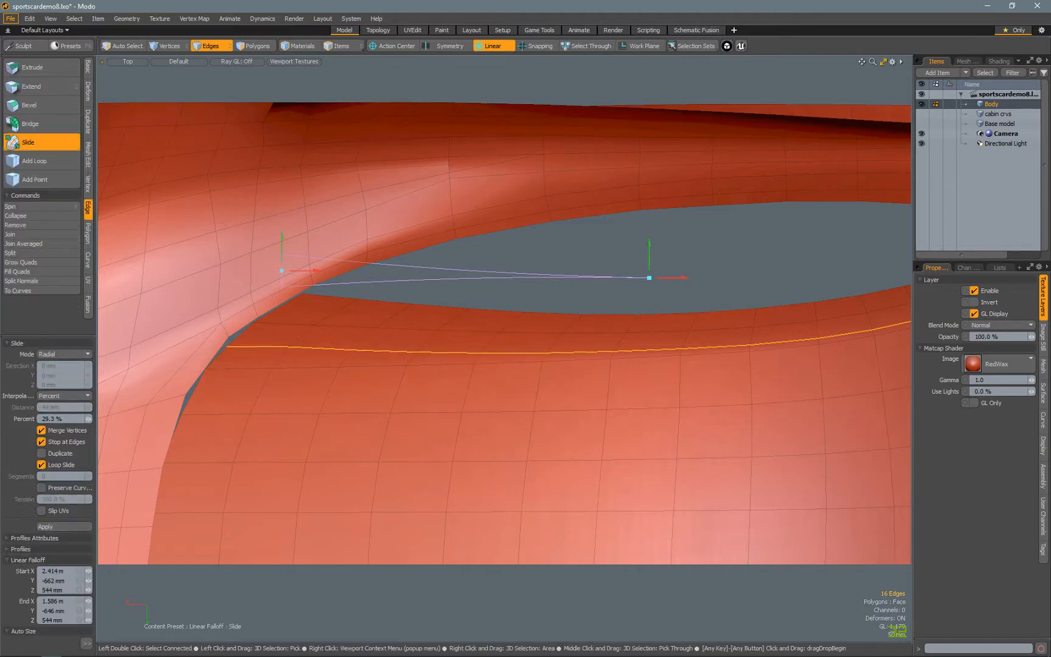
key("ctrl+space")
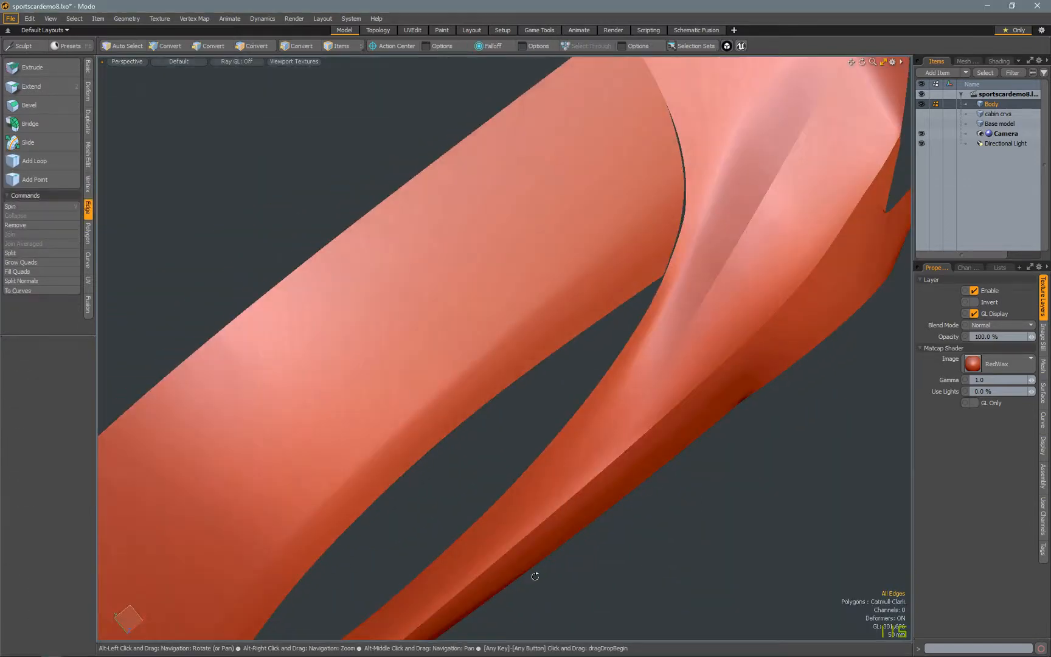
Select the edges crossing the rear deck behind the roof seam, with subdivision off, and drop the unwanted ones
left_click_drag(534, 575, 815, 317, "alt")
key("Tab")
mouse_move(341, 182)
left_mouse_down("alt")
mouse_move(329, 198)
mouse_move(594, 406)
mouse_move(436, 404)
left_mouse_up("alt")
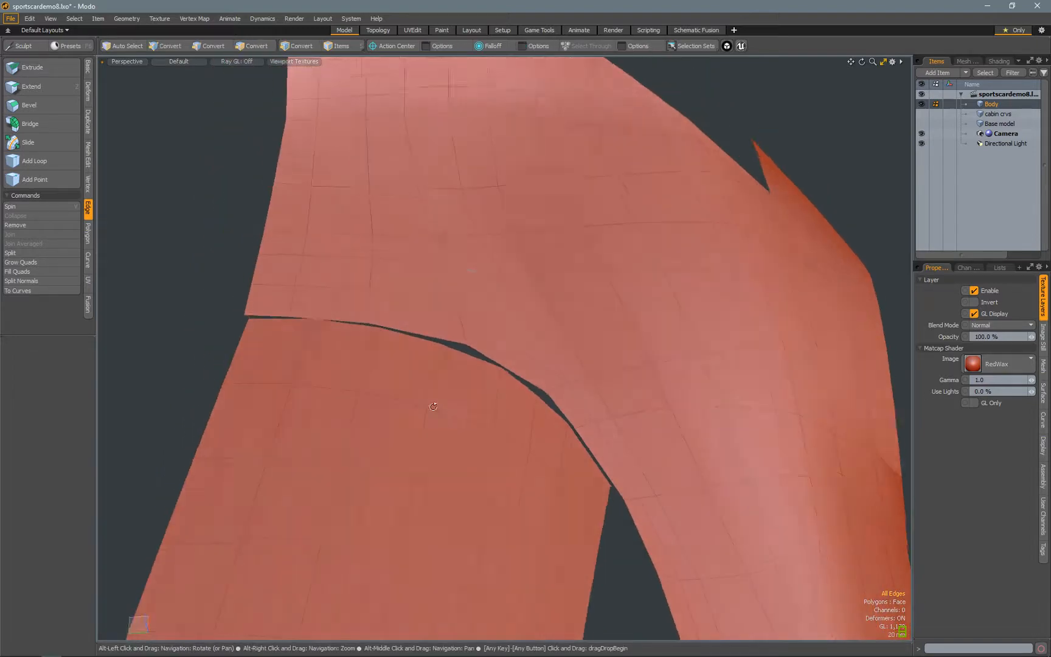
double_click(445, 286)
left_click_drag(463, 274, 465, 231, "alt")
mouse_move(464, 207)
right_mouse_down("ctrl")
mouse_move(417, 205)
mouse_move(426, 208)
right_mouse_up("ctrl")
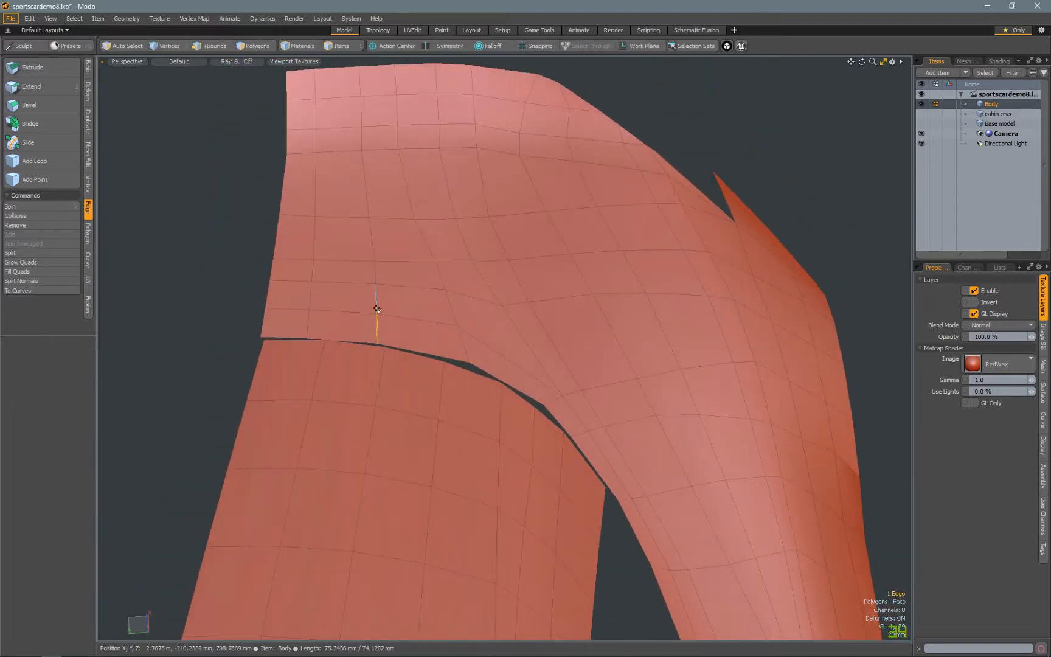
key("space")
Add an edge loop at 44.3659 % through the 16-polygon strip bordering the side window opening
left_click_drag(124, 162, 572, 471, "alt")
scroll(572, 472, "down", 3)
key("1")
key("3")
mouse_move(527, 387)
left_mouse_down()
mouse_move(504, 392)
mouse_move(304, 292)
left_mouse_up()
scroll(503, 392, "up", 3)
left_click(34, 160)
left_click_drag(599, 380, 563, 379, "alt")
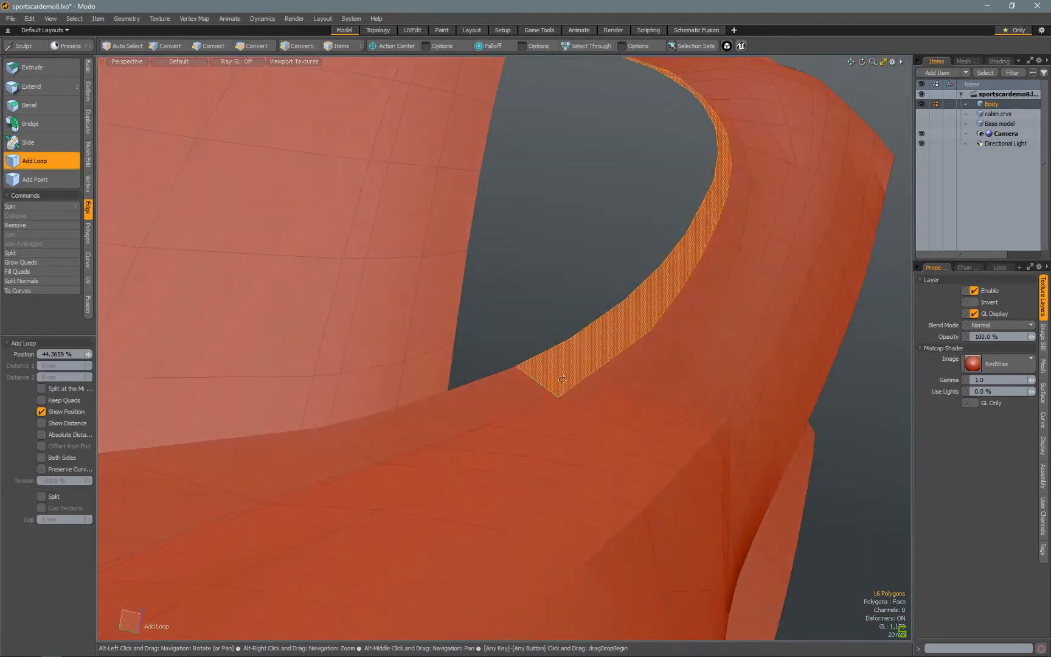
key("Escape")
Cut connecting edges with Edge Slice near the window opening's front corner and preview the surface with Catmull-Clark subdivision
left_click(87, 154)
left_click(60, 107)
left_click_drag(438, 462, 401, 366, "alt")
key("space")
key("shift+Tab")
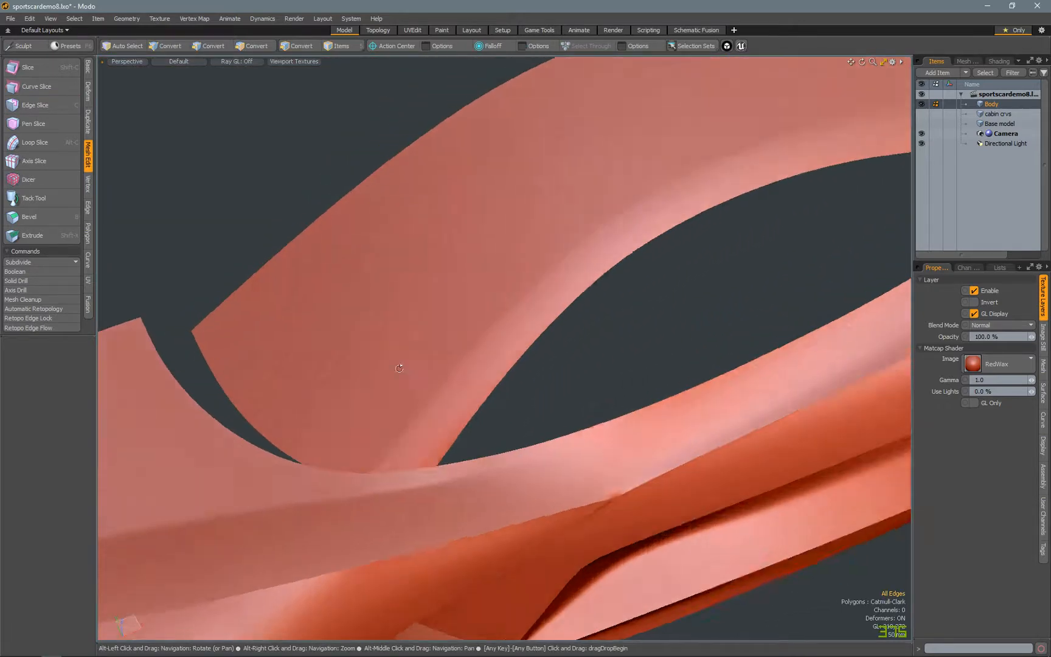
scroll(591, 455, "up", 3)
mouse_move(591, 455)
left_mouse_down("alt")
mouse_move(659, 350)
mouse_move(578, 457)
left_mouse_up("alt")
key("c")
key("shift+Tab")
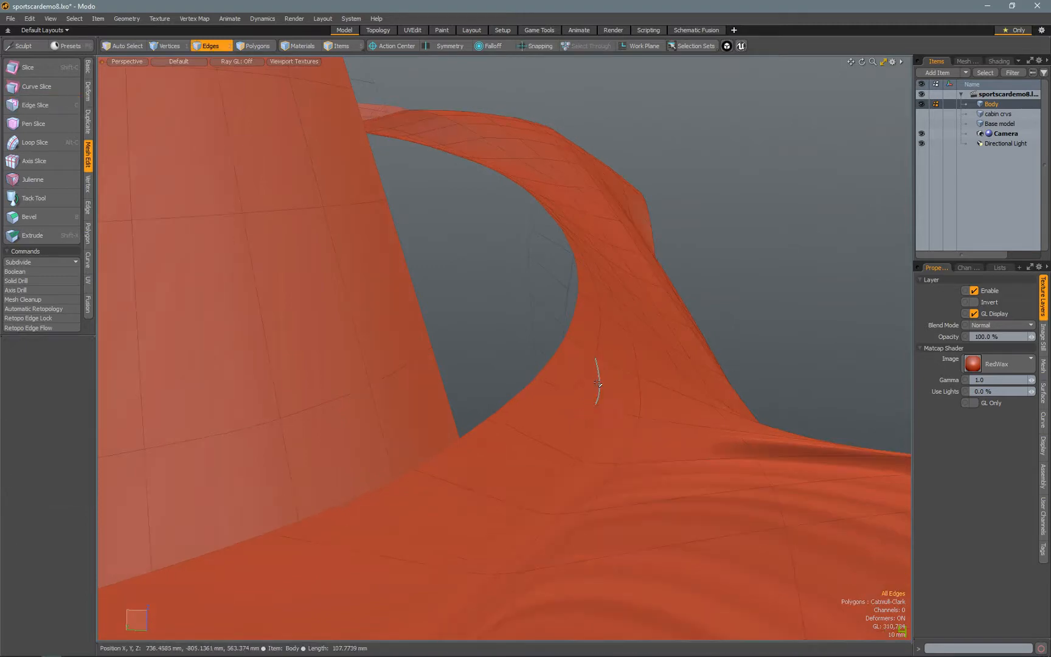
left_click_drag(589, 375, 563, 423, "alt")
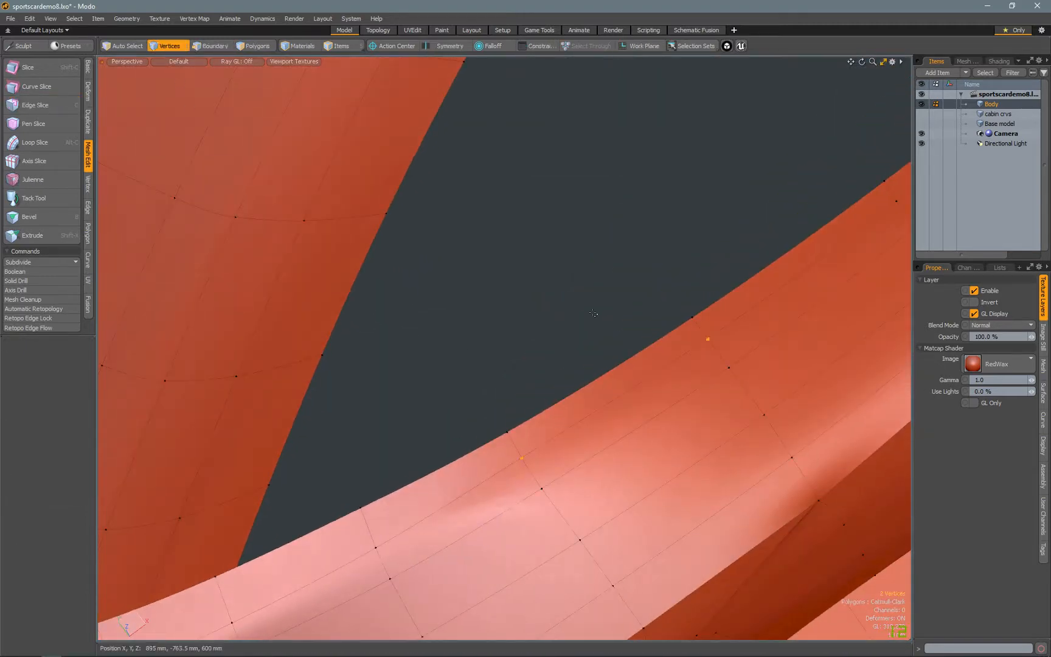
Reposition the inner vertices along the window opening's lower edge, moving one by -4 mm in Y and 2 mm in Z
left_click_drag(483, 427, 527, 426)
key("Escape")
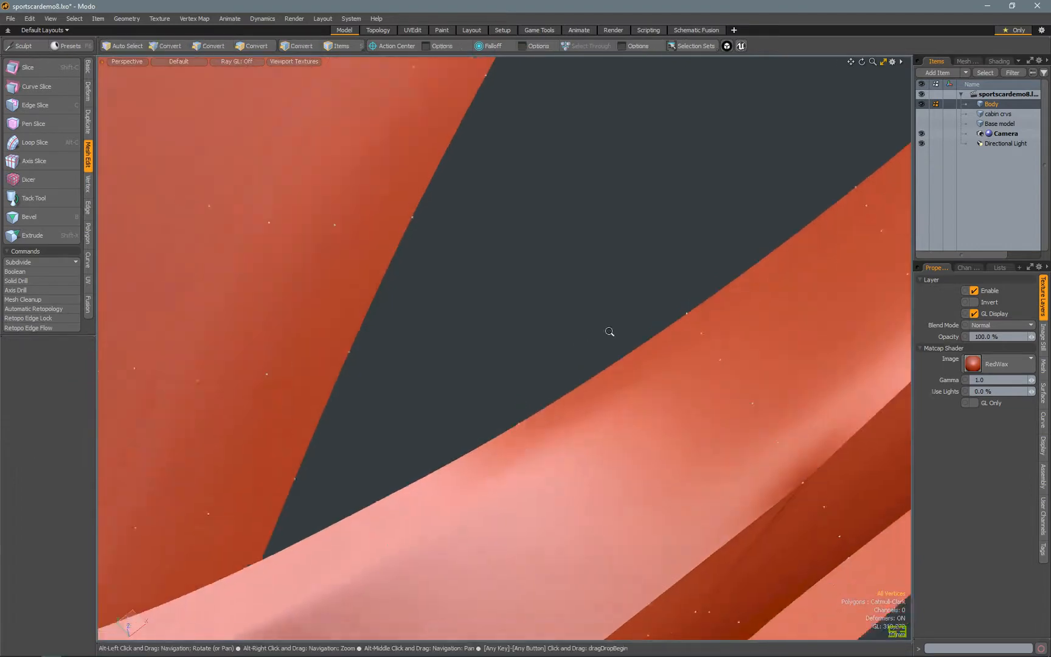
left_click_drag(608, 330, 638, 335, "alt")
right_click_drag(638, 335, 645, 335, "alt")
left_click(571, 378)
key("w")
scroll(575, 383, "up", 2)
left_click_drag(531, 344, 537, 352)
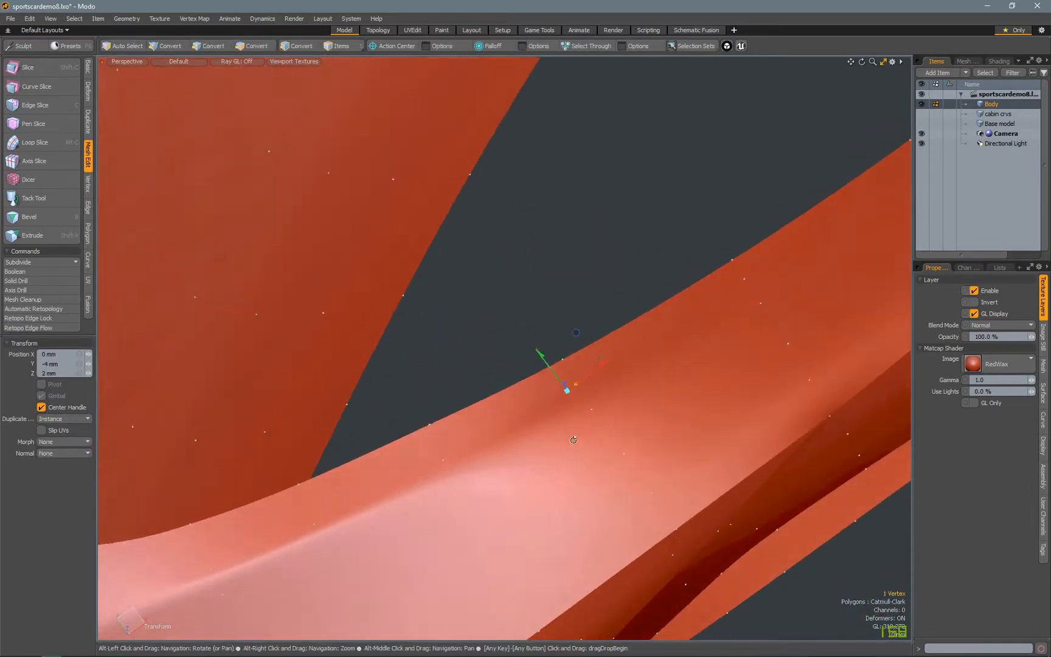
Release the moved vertex, check the unsmoothed cage and bring up the edge editing tools
key("Escape")
scroll(572, 439, "down", 5)
left_click_drag(572, 438, 615, 349, "alt")
key("Tab")
left_click(615, 349)
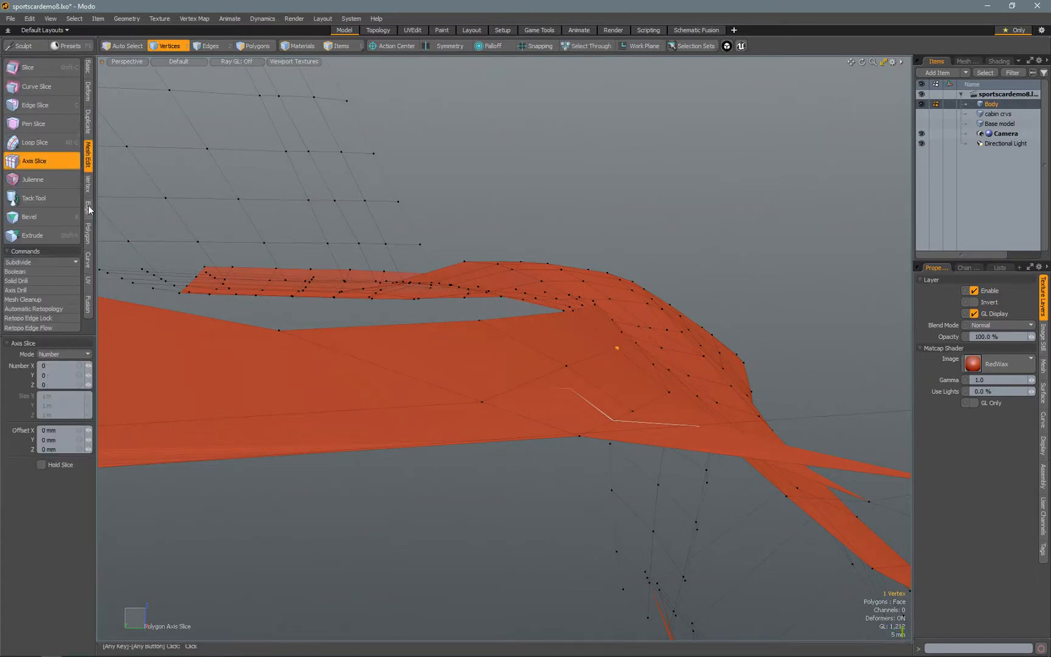
left_click(88, 207)
key("Escape")
key("Tab")
Select the five-edge run along the ledge below the side window opening, with subdivision off
left_click_drag(613, 345, 503, 402, "alt")
scroll(530, 427, "down", 5)
key("2")
scroll(713, 465, "up", 2)
scroll(518, 415, "down", 5)
scroll(503, 401, "up", 3)
key("Tab")
left_click_drag(341, 328, 403, 381, "alt")
left_click(478, 430)
key("w")
left_click_drag(477, 430, 331, 528, "alt")
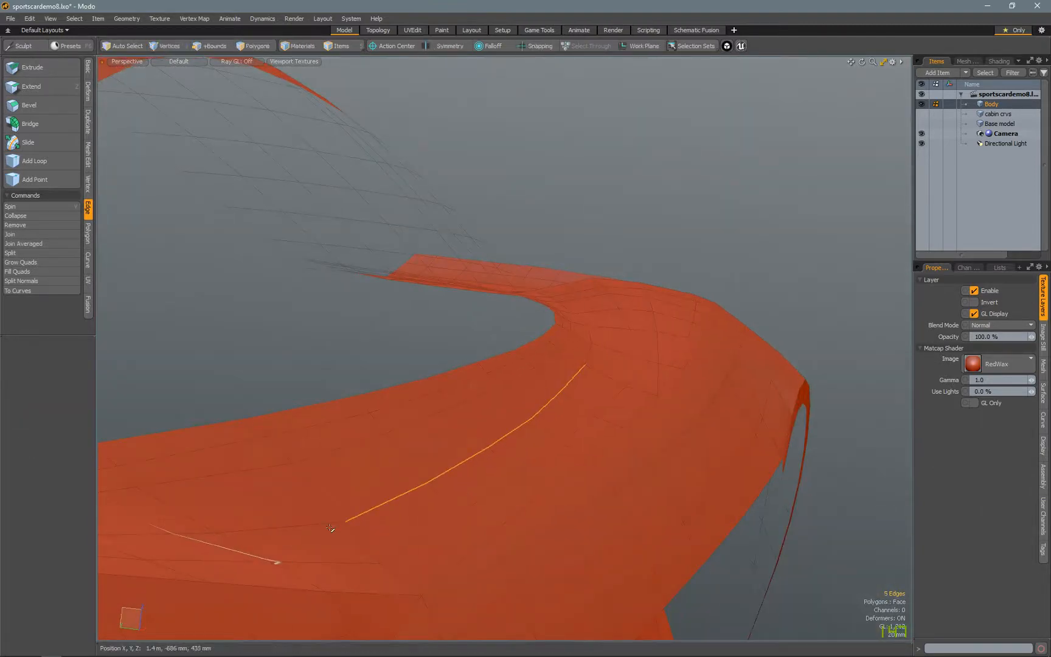
Select the six-polygon strip along the window ledge and set the matcap image to silver paint, with subdivision on
left_click_drag(569, 413, 624, 358)
left_click(998, 364)
left_click(991, 470)
key("Tab")
left_click_drag(669, 389, 580, 506, "alt")
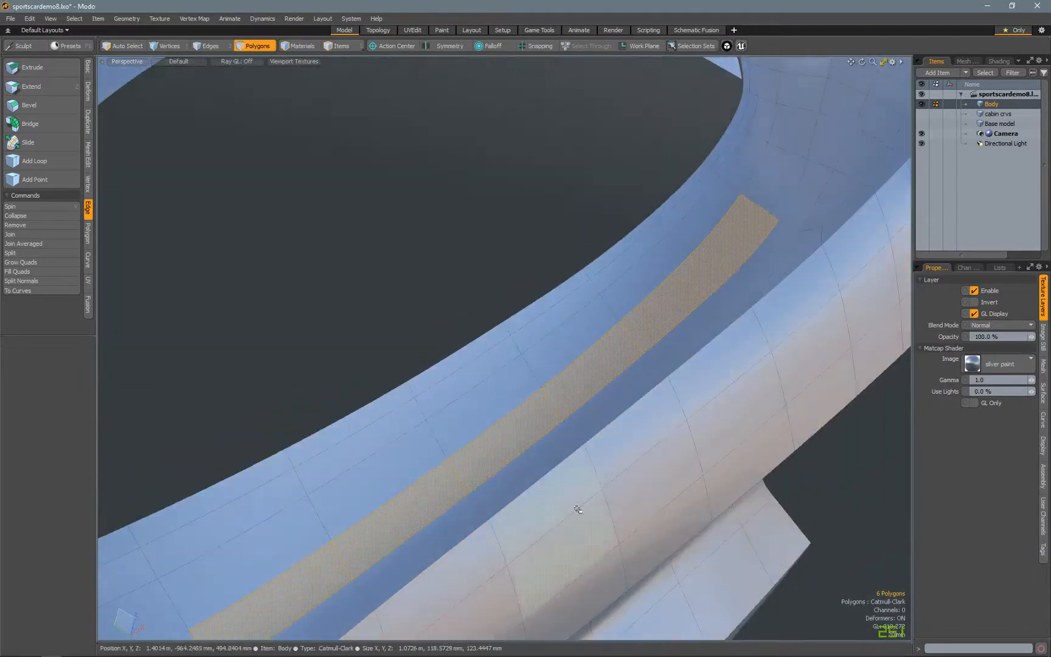
Place a linear falloff along the strip in the top view, from X 1.592 m to 980 mm, with End symmetry and Ease-In shape
key("KP_1")
left_click(492, 46)
left_click(486, 71)
left_click_drag(436, 249, 796, 251)
left_click(64, 464)
left_click(62, 454)
left_click(64, 448)
left_click(60, 457)
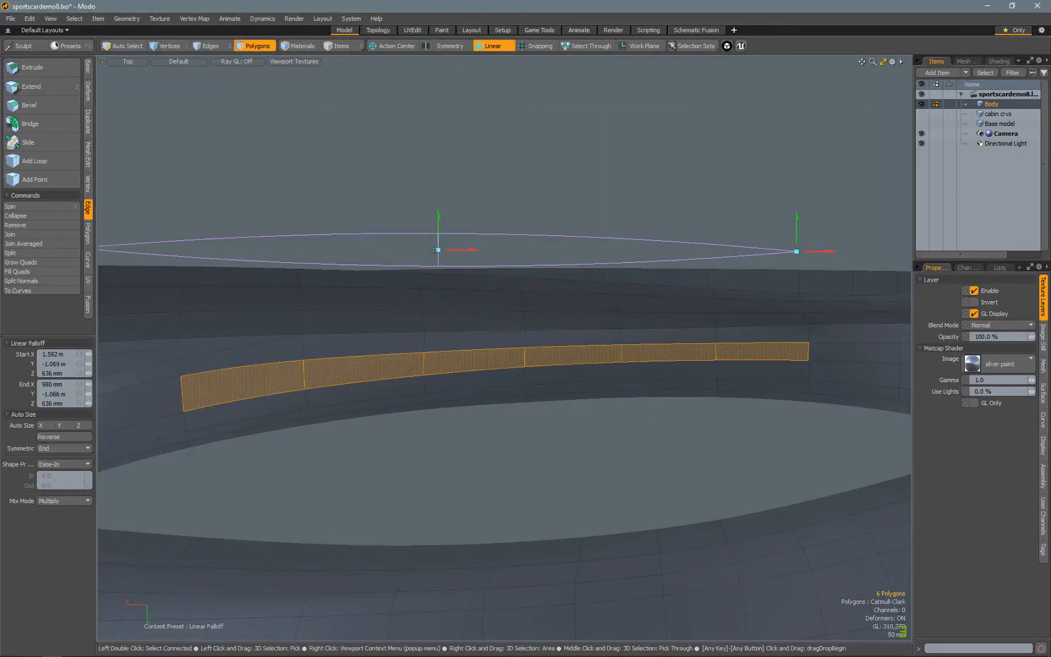
left_click_drag(436, 249, 436, 270)
Move the six-polygon window ledge strip slightly under the linear falloff
key("KP_Decimal")
left_click_drag(547, 334, 610, 294, "alt")
key("w")
left_click_drag(441, 366, 440, 359)
left_click_drag(440, 359, 577, 487, "alt")
Drop the move and falloff, and check the ledge's reflections with the zebra matcap
key("q")
key("Escape")
key("Escape")
left_click(997, 364)
left_click(813, 535)
mouse_move(608, 426)
left_mouse_down("alt")
mouse_move(632, 493)
mouse_move(603, 492)
mouse_move(586, 268)
mouse_move(732, 120)
mouse_move(645, 394)
mouse_move(504, 361)
mouse_move(530, 369)
mouse_move(535, 426)
left_mouse_up("alt")
Undo the zebra matcap change and the last move of the window ledge strip
key("ctrl+z")
key("ctrl+z")
key("ctrl+z")
key("q")
key("Escape")
key("shift+Tab")
key("ctrl+z")
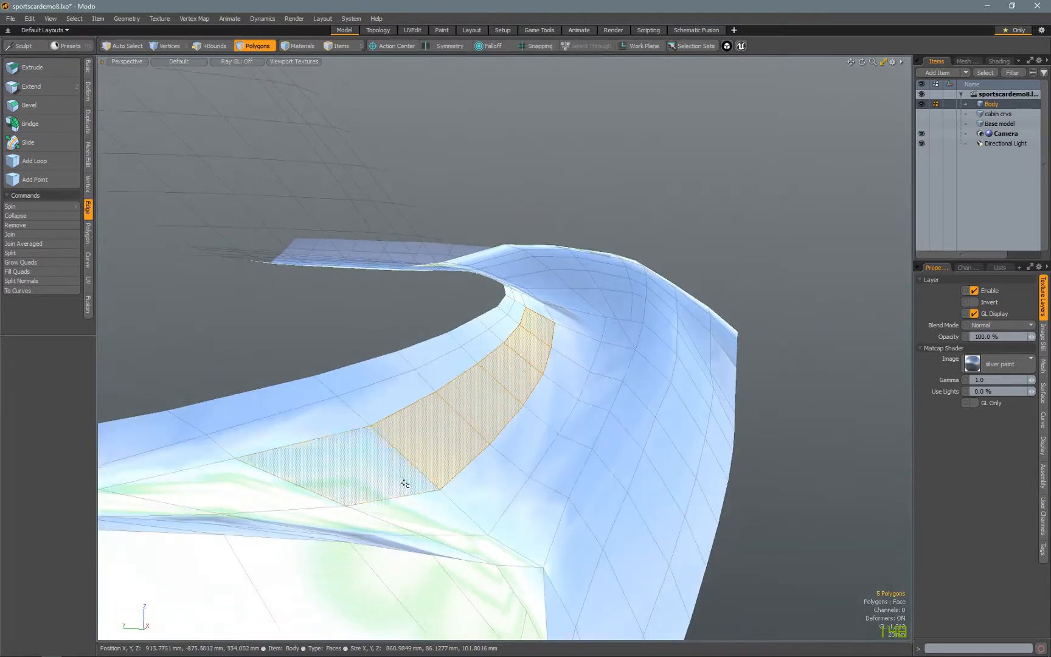
Select seven polygons along the window ledge and place a linear falloff over them in the top view, from X 1.444 m to 854 mm
left_click_drag(498, 389, 533, 367, "alt")
key("ctrl+space")
left_click(541, 305)
left_click(489, 46)
scroll(582, 164, "down", 1)
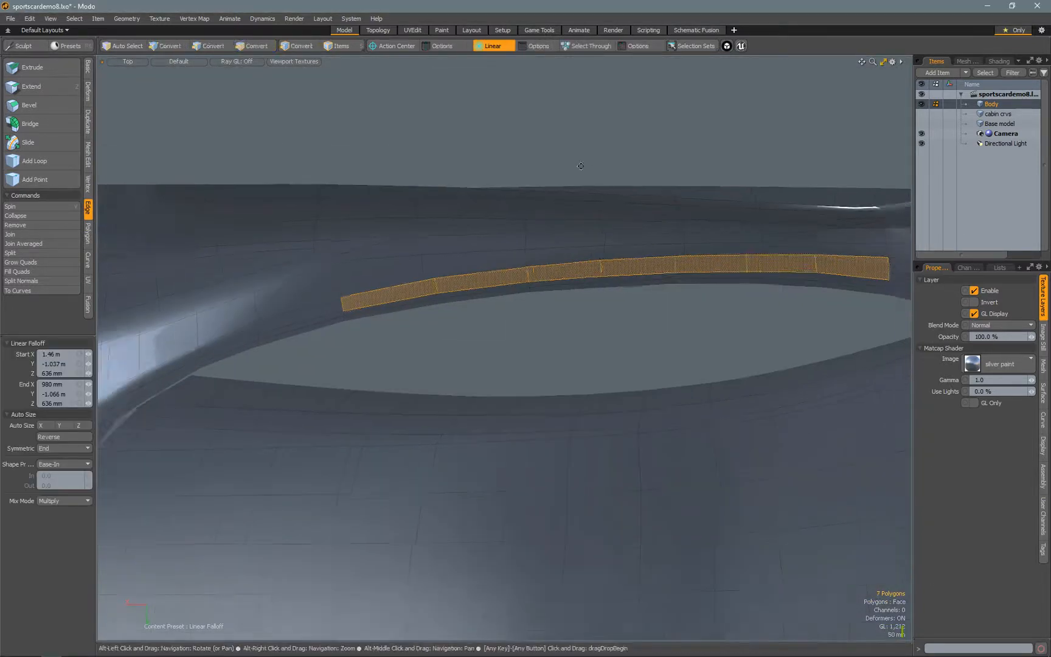
left_click_drag(582, 164, 513, 173, "alt")
left_click_drag(533, 211, 796, 197)
Move the seven-polygon ledge strip under the linear falloff with Catmull-Clark subdivision on, and release the tool
key("ctrl+space")
left_click(828, 175)
left_click_drag(669, 304, 623, 335, "alt")
scroll(593, 351, "up", 4)
key("shift+Tab")
key("w")
left_click_drag(456, 348, 483, 339, "alt")
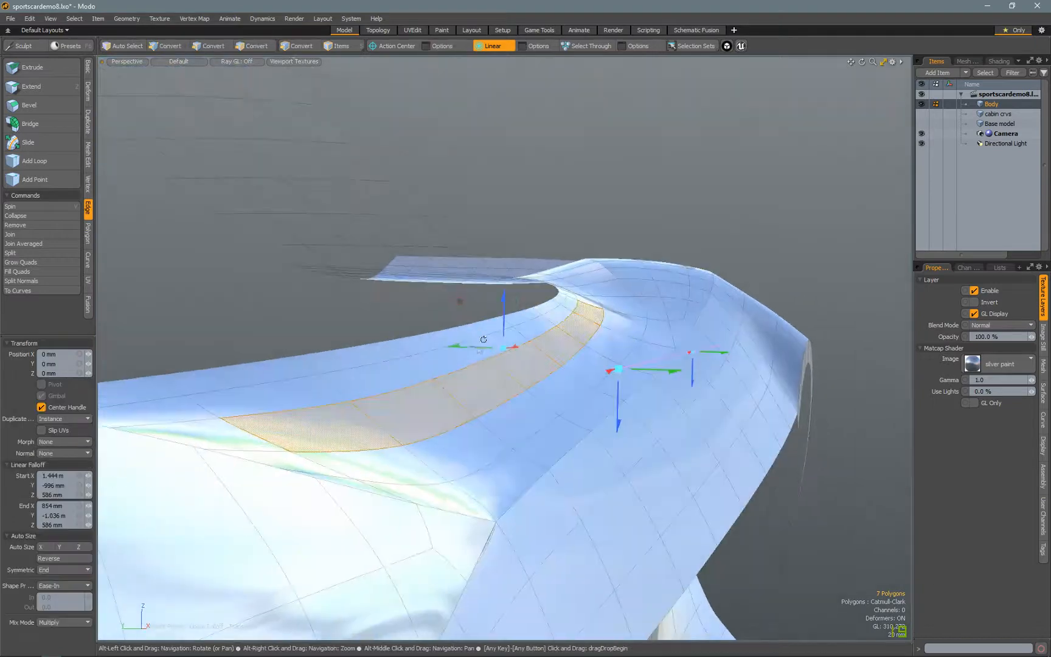
key("space")
left_click_drag(447, 397, 578, 437, "alt")
key("Escape")
Select the eight-edge run along the ledge that curves into the window opening's rear corner
key("space")
key("space")
scroll(419, 452, "down", 2)
left_click_drag(382, 454, 425, 463, "alt")
left_click(438, 572)
left_click_drag(438, 572, 427, 305, "alt")
left_click(571, 277)
key("space")
left_click_drag(231, 371, 436, 325)
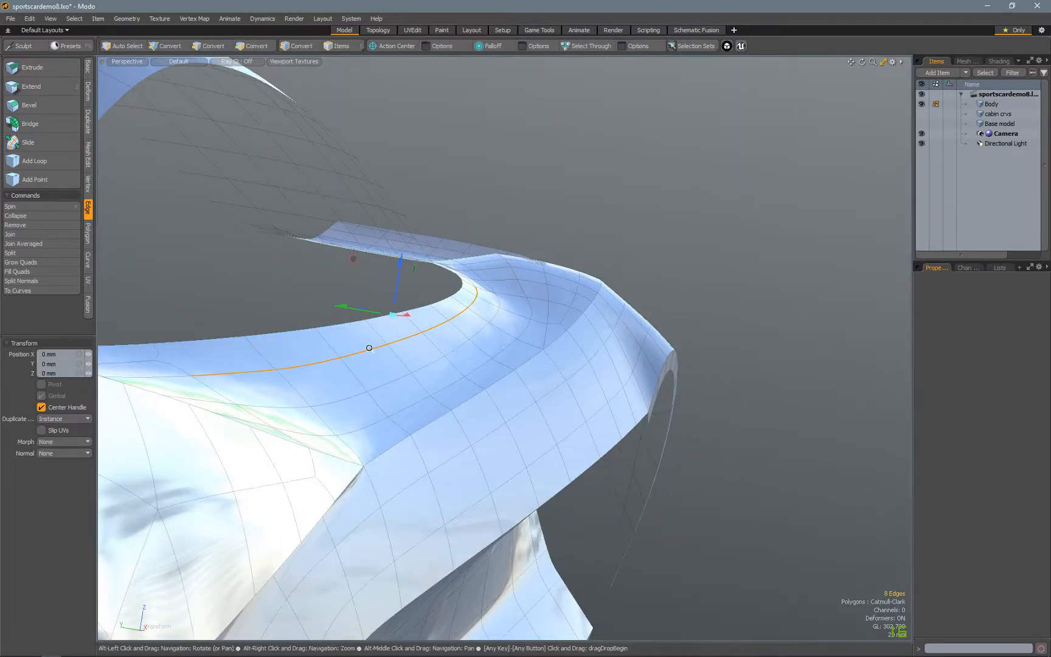
Inspect the smoothed window ledge and pick the short edge crossing the rear corner for a move
left_click_drag(369, 347, 435, 270, "alt")
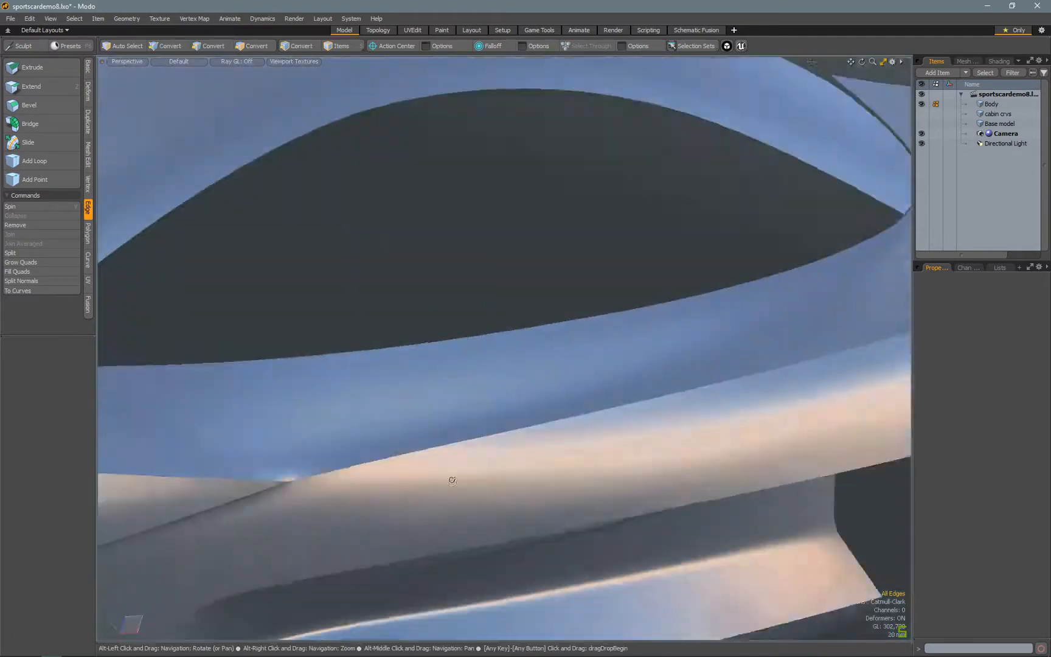
left_click_drag(452, 478, 620, 239, "alt")
left_click_drag(491, 205, 459, 303, "alt")
key("w")
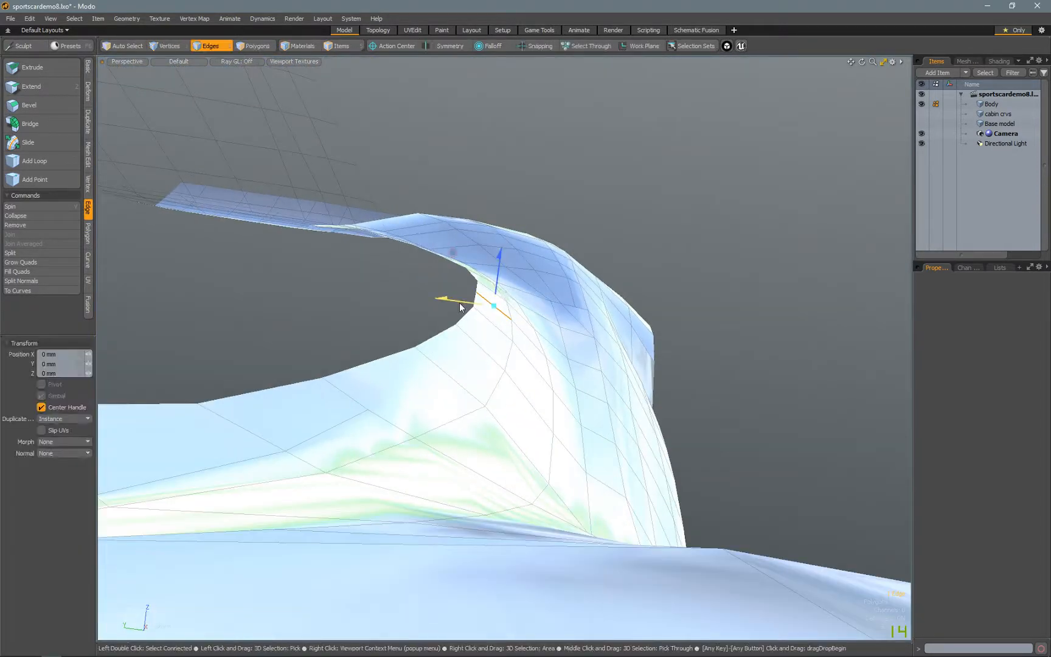
Add an edge loop at 54.5466 % through the polygon strip bordering the window opening and adjust the row of edges
key("3")
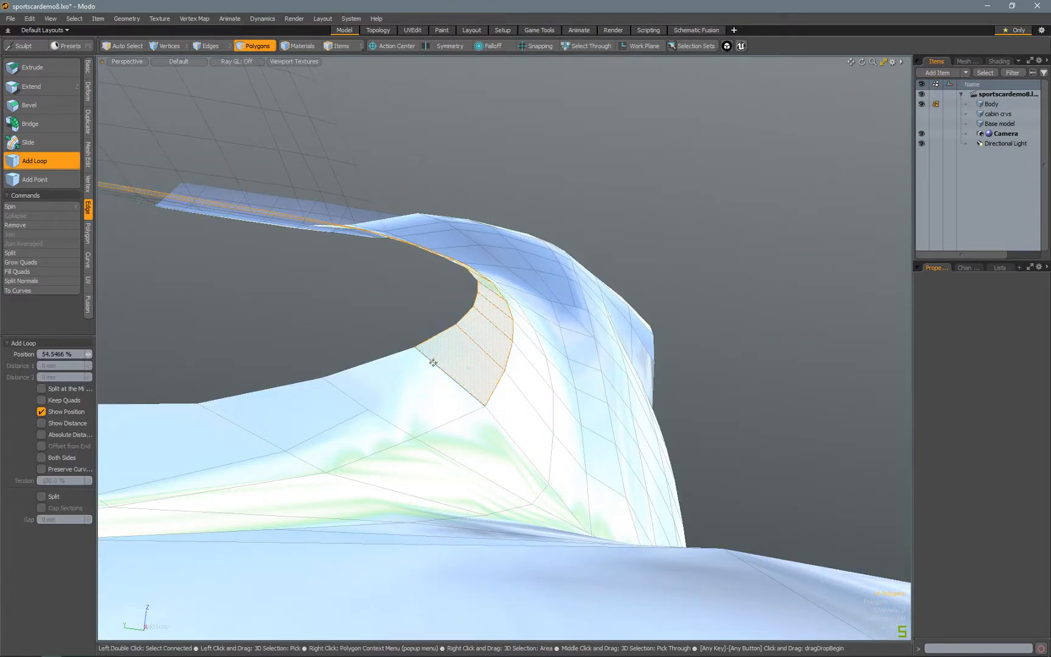
left_click_drag(462, 331, 544, 258, "alt")
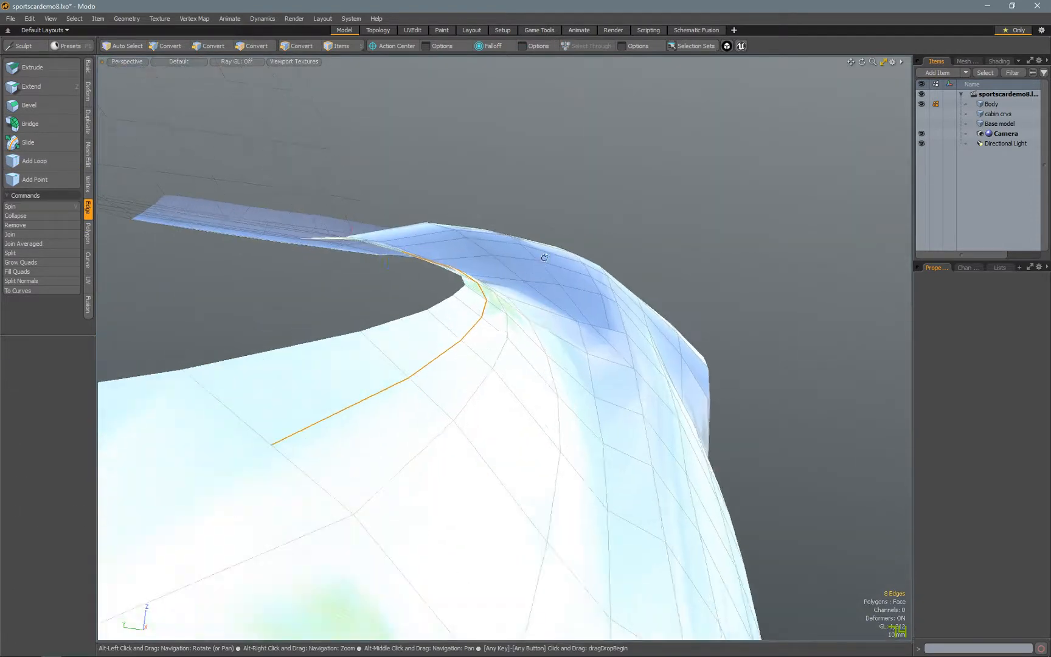
left_click_drag(372, 280, 366, 279)
key("Escape")
left_click_drag(367, 286, 341, 310, "alt")
Refine the ledge mesh near the window opening's corner with Edge Slice and preview it with Catmull-Clark subdivision
left_click(88, 155)
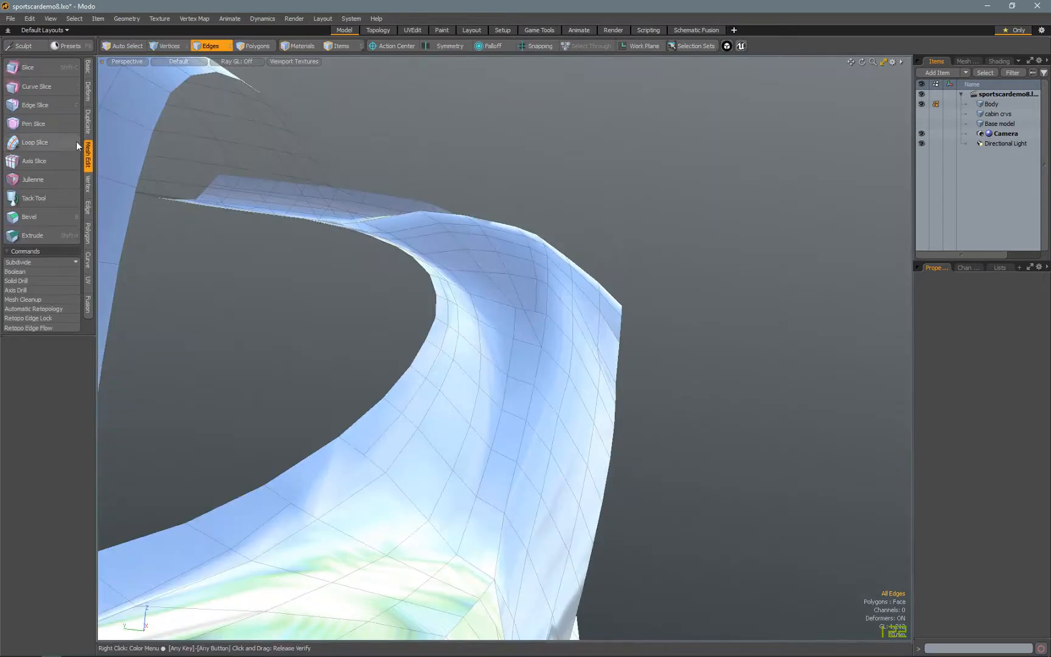
left_click(42, 104)
left_click_drag(468, 458, 447, 461, "alt")
key("Tab")
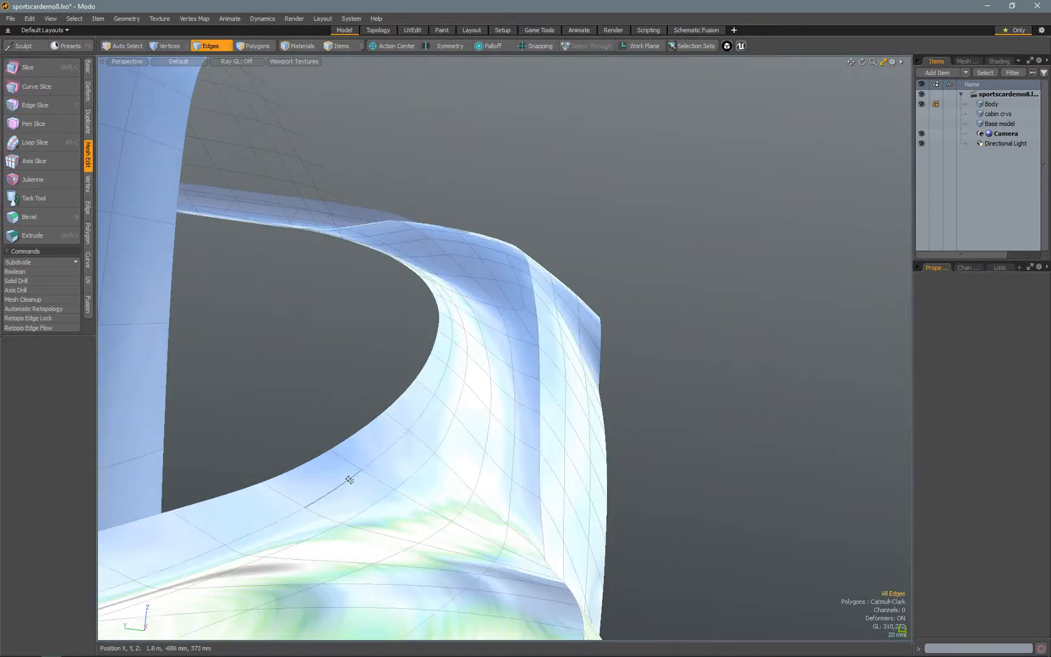
mouse_move(347, 479)
left_mouse_down("alt")
mouse_move(468, 569)
mouse_move(652, 312)
mouse_move(438, 440)
mouse_move(561, 266)
mouse_move(593, 280)
mouse_move(444, 414)
left_mouse_up("alt")
Select the 12-edge row running along the lower side of the window opening, with subdivision off
key("Tab")
double_click(608, 287)
scroll(444, 414, "down", 3)
mouse_move(427, 426)
right_mouse_down("ctrl")
mouse_move(143, 481)
mouse_move(176, 529)
right_mouse_up("ctrl")
left_click_drag(760, 365, 642, 318, "alt")
right_click_drag(643, 318, 654, 328, "ctrl")
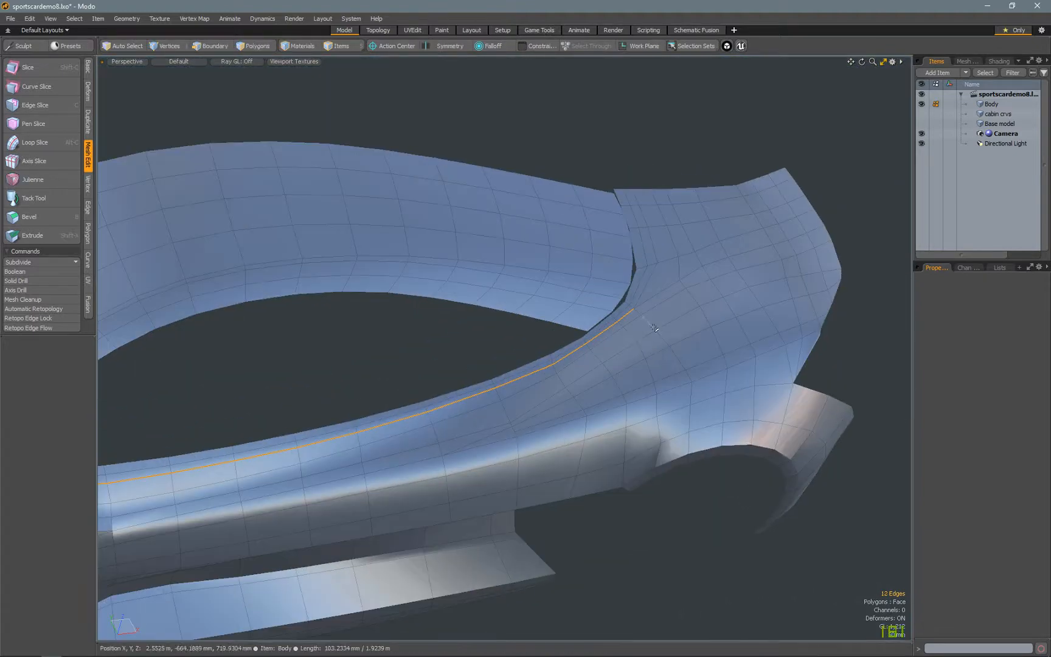
Adjust the selected edge row beside the window opening with the Slide tool and preview the subdivided surface
left_click_drag(599, 344, 626, 76, "alt")
left_click(615, 227, "shift")
left_click_drag(627, 76, 654, 137, "alt")
left_click(87, 207)
left_click(41, 142)
key("q")
key("Escape")
key("Tab")
Set the Matcap Shader image to zebra and examine the reflections along the whole body side
left_click(998, 61)
left_click(978, 115)
left_click(997, 364)
left_click(791, 425)
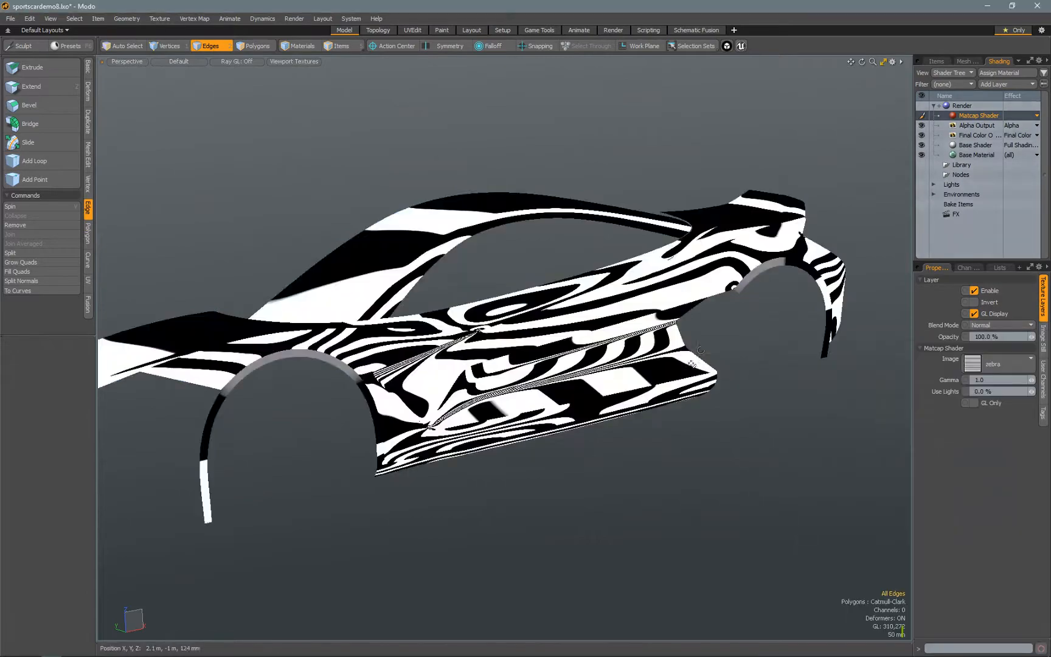
left_click_drag(749, 420, 689, 396, "alt")
Set the matcap image back to silver paint and examine the mirrored body around the cabin
left_click(998, 364)
left_click(809, 389)
mouse_move(767, 338)
left_mouse_down("alt")
mouse_move(657, 469)
mouse_move(698, 426)
left_mouse_up("alt")
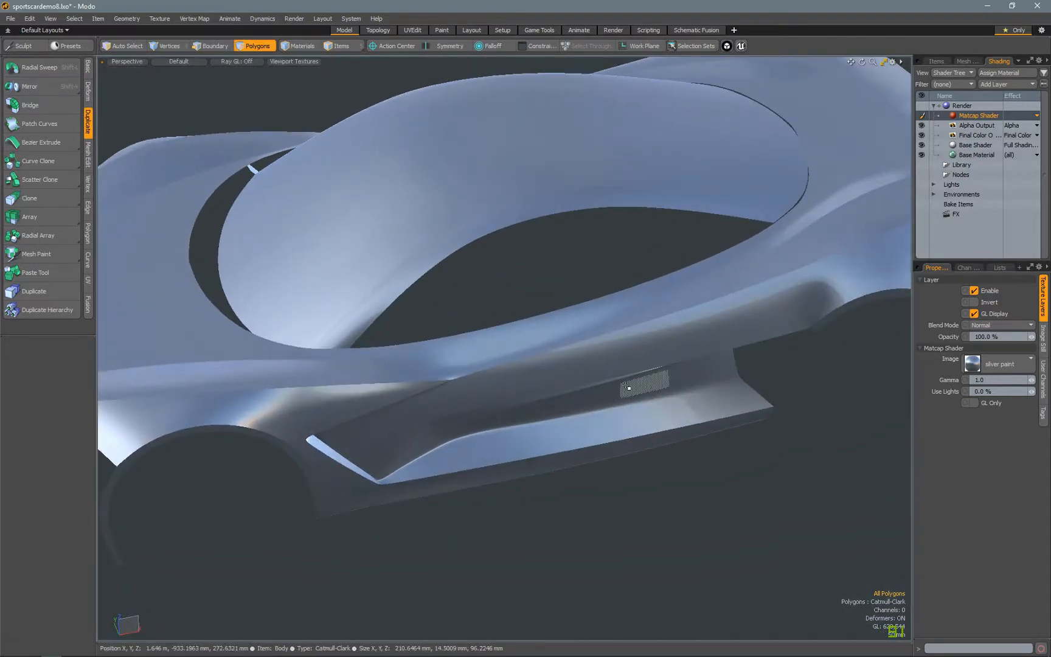
left_click_drag(679, 253, 492, 249, "alt")
Delete the mirrored half of the body in the right view, with subdivision off
left_click(537, 400)
key("1")
key("Tab")
key("KP_3")
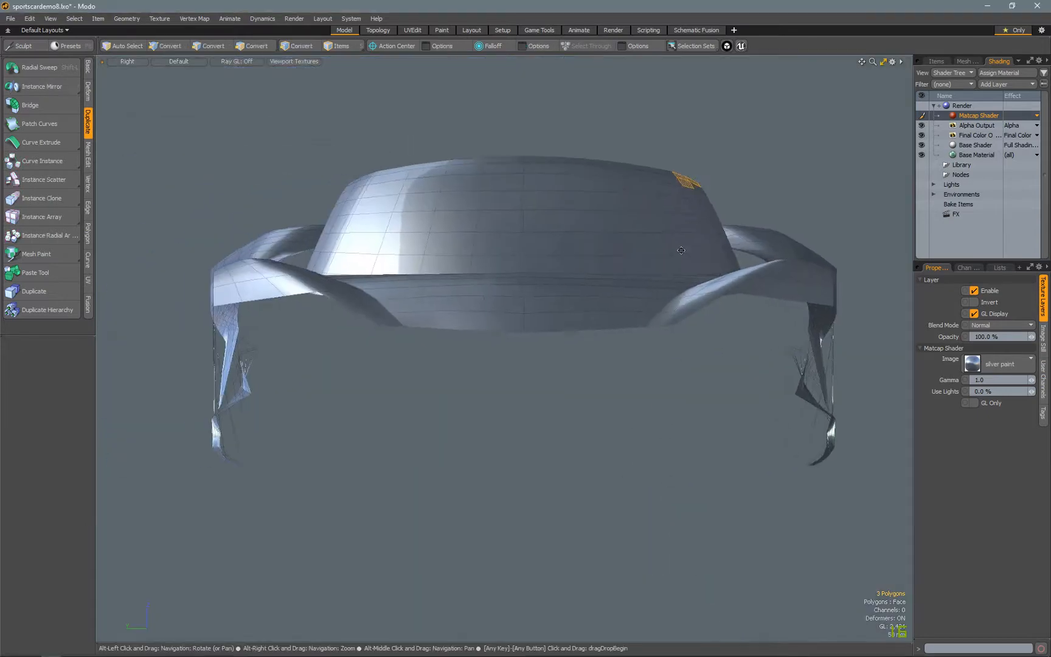
left_click_drag(490, 153, 497, 150, "alt")
key("1")
key("Delete")
key("space")
key("space")
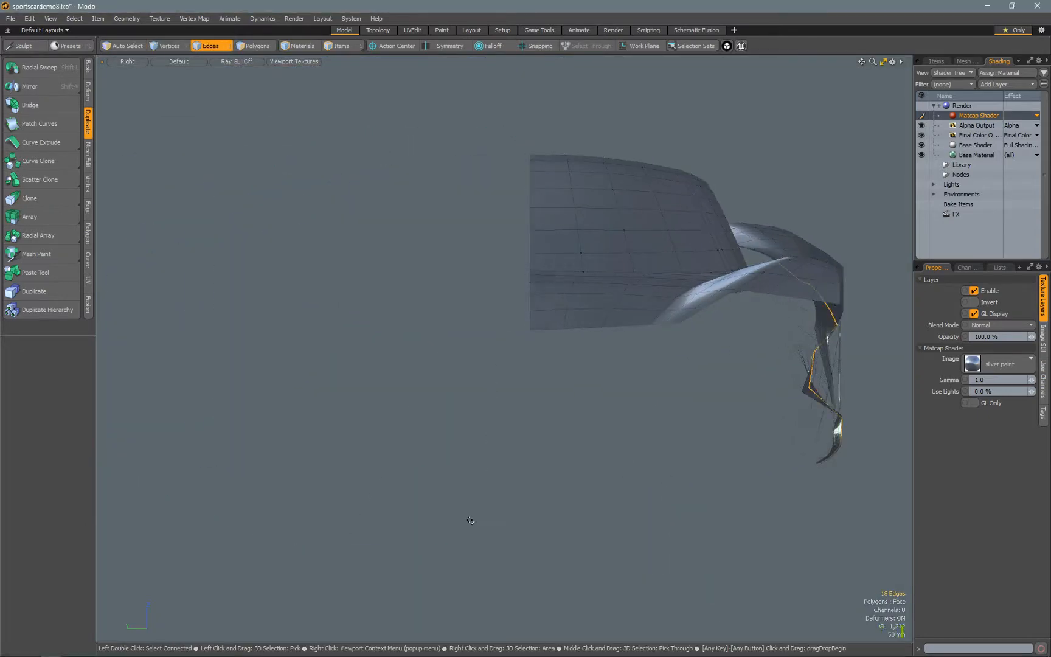
Select the 37 polygons running up the windshield side beside the window opening
key("KP_Decimal")
key("Escape")
scroll(689, 323, "down", 5)
left_click_drag(690, 323, 663, 377, "alt")
left_click_drag(688, 364, 664, 377)
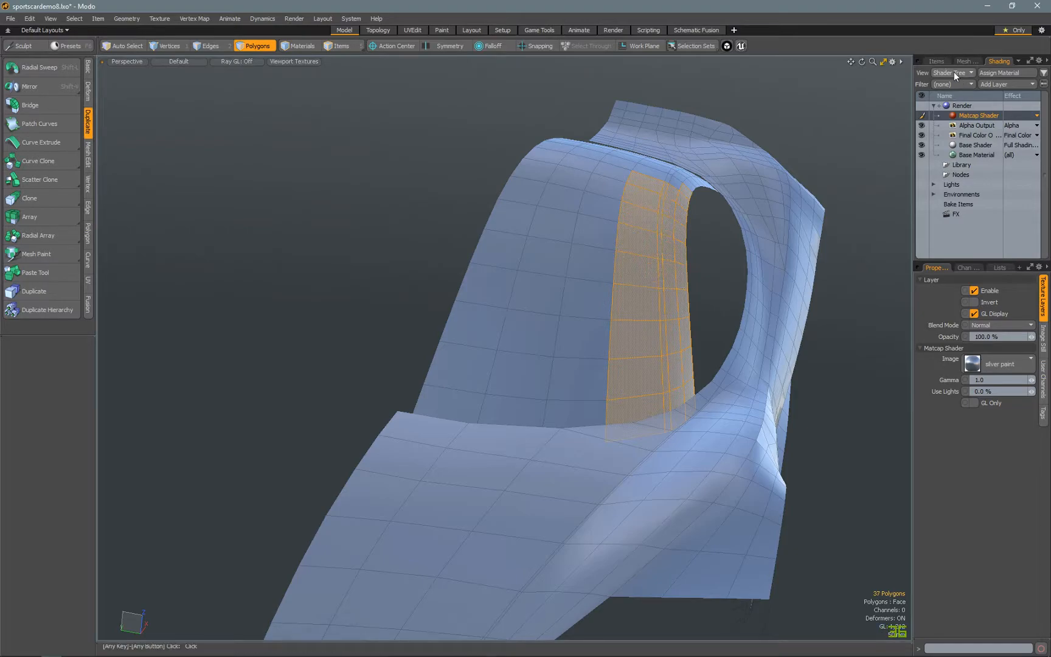
Show the Base model and place a linear falloff over the selected polygons in the top view, from X 478 mm to 1.352 m
left_click(936, 61)
left_click(922, 124)
left_click_drag(730, 426, 610, 344, "alt")
scroll(559, 446, "down", 3)
key("KP_1")
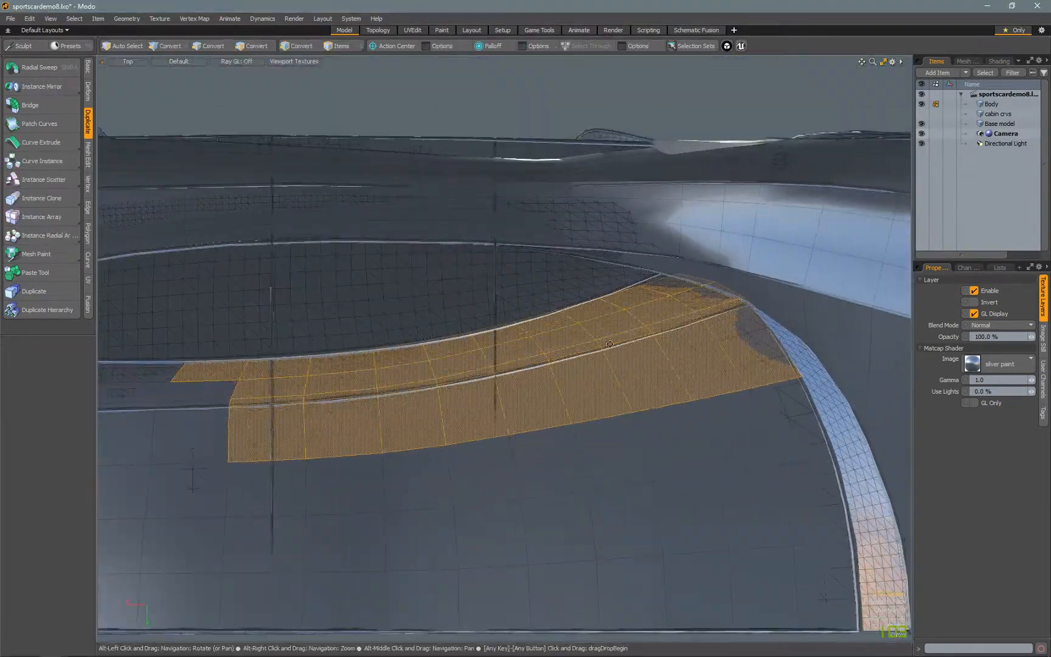
left_click(63, 464)
left_click(52, 475)
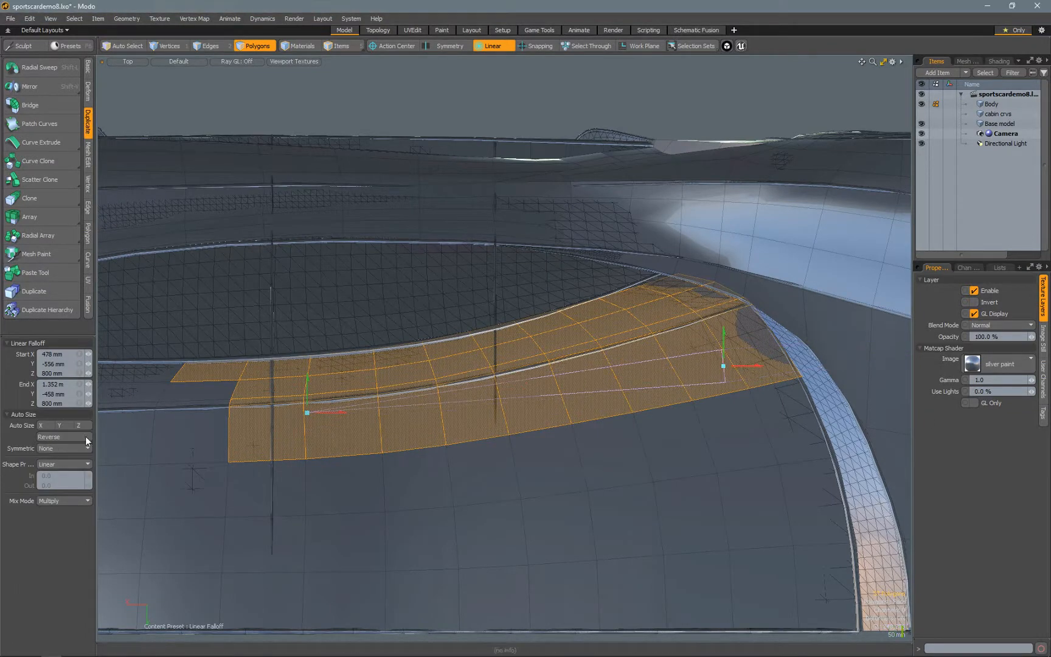
Move the windshield-side polygons under the falloff to follow the Base model, drop the tool and hide the Base model
key("w")
left_click(750, 499)
key("q")
key("Escape")
key("KP_Decimal")
left_click_drag(610, 225, 517, 286, "alt")
left_click(922, 123)
key("KP_3")
Examine the windshield and pillar reflections with the zebra matcap, undoing the stray change
mouse_move(657, 438)
left_mouse_down("alt")
mouse_move(476, 488)
mouse_move(476, 378)
mouse_move(542, 429)
mouse_move(585, 446)
mouse_move(438, 441)
mouse_move(463, 425)
left_mouse_up("alt")
left_click(997, 364)
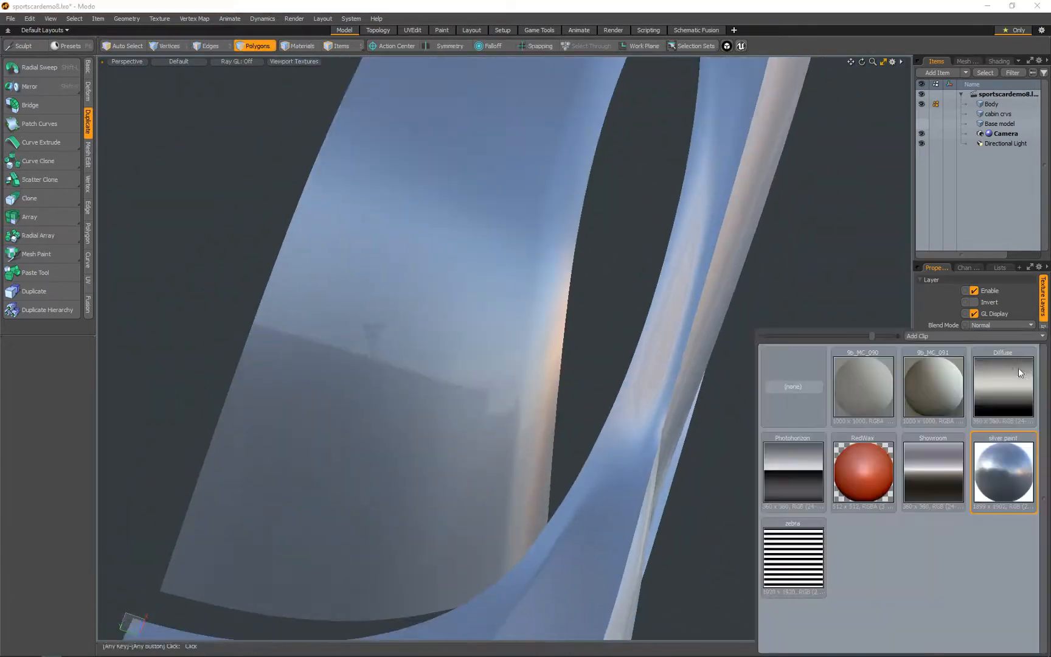
left_click(793, 556)
mouse_move(547, 420)
left_mouse_down("alt")
mouse_move(580, 413)
mouse_move(572, 426)
left_mouse_up("alt")
left_click_drag(241, 546, 259, 520)
key("ctrl+z")
key("Escape")
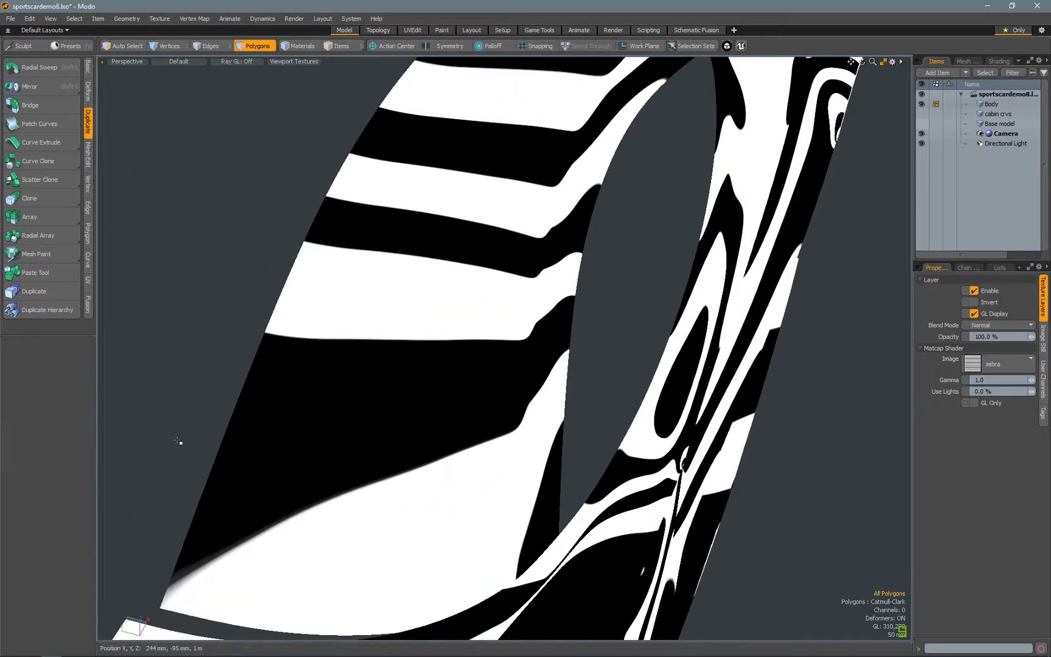
mouse_move(450, 453)
left_mouse_down("alt")
mouse_move(474, 465)
mouse_move(547, 401)
left_mouse_up("alt")
Set the matcap image to silver paint and select the 13 border edges along the window opening's outer side
left_click(998, 364)
left_click(1005, 467)
mouse_move(547, 487)
left_mouse_down("alt")
mouse_move(584, 451)
mouse_move(802, 369)
mouse_move(498, 477)
mouse_move(619, 367)
mouse_move(499, 280)
left_mouse_up("alt")
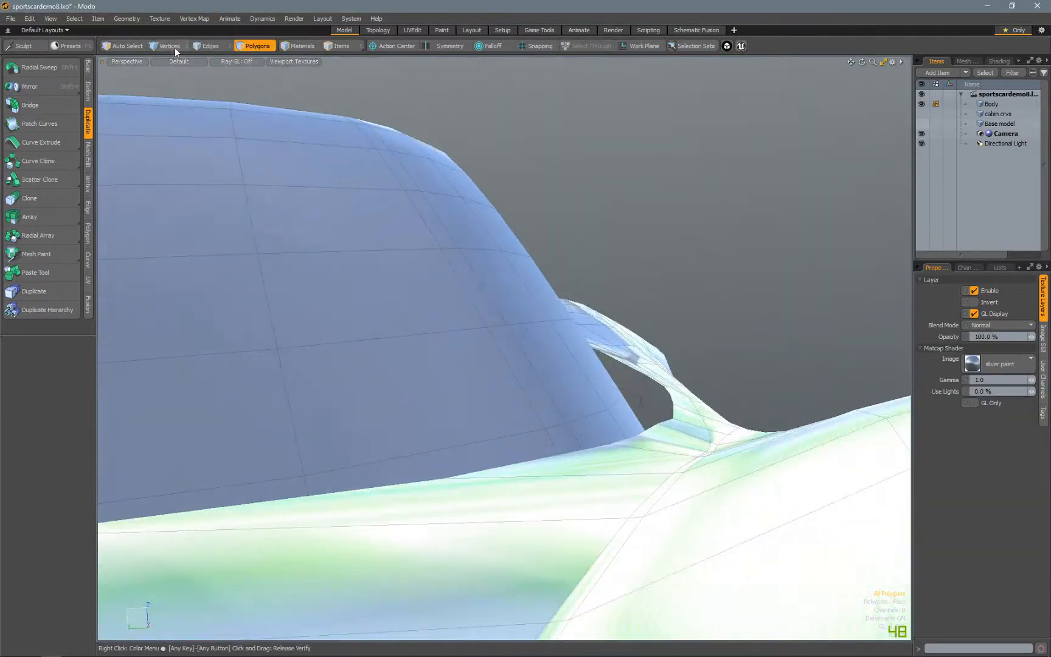
left_click_drag(651, 426, 620, 321, "alt")
key("Escape")
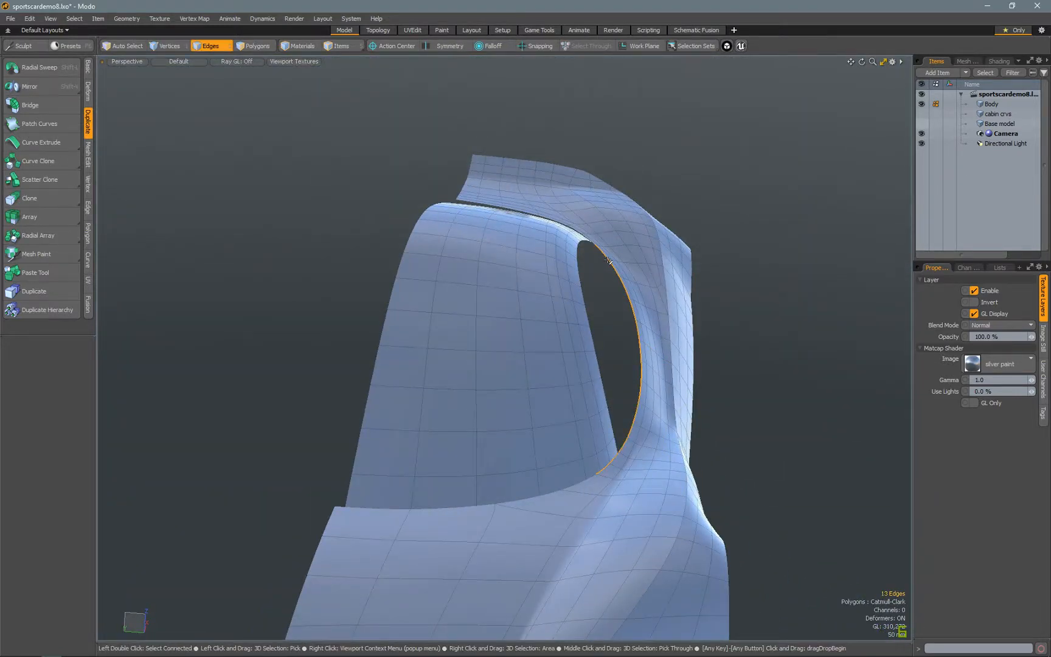
Place a linear falloff along the window-opening edges in top view, X 1.196 m to 470 mm, symmetric End with Ease-In shape
key("KP_1")
left_click(492, 46)
left_click(493, 71)
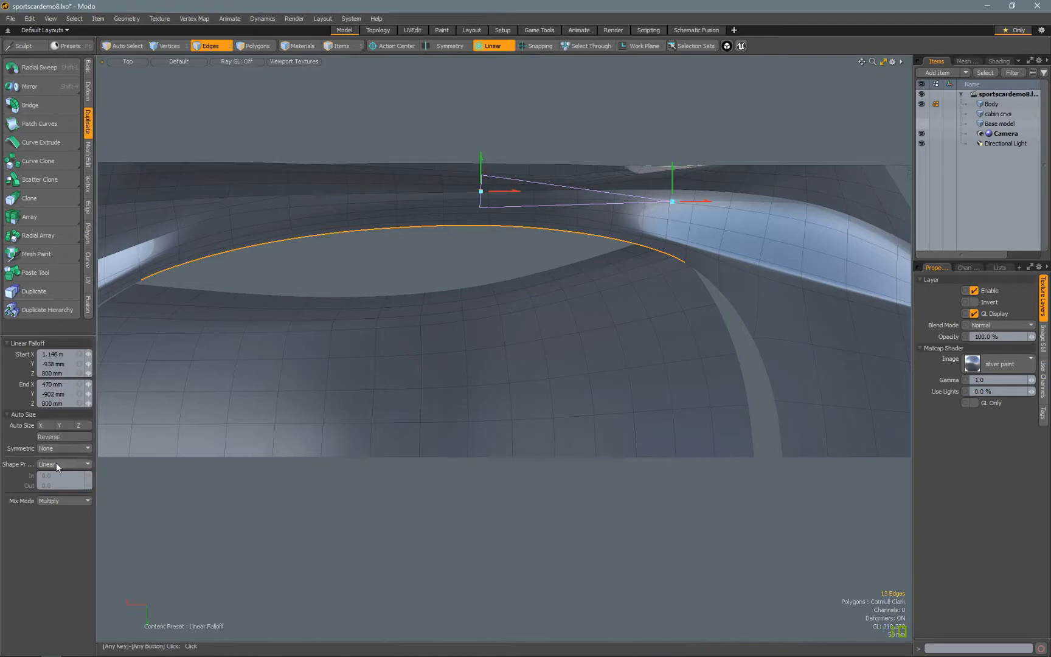
left_click(63, 448)
left_click(63, 464)
mouse_move(483, 193)
left_mouse_down("alt+shift")
mouse_move(488, 208)
mouse_move(471, 211)
left_mouse_up("alt+shift")
Move the selected window-opening edges about 14 mm in Y under the falloff, then drop the tool and falloff
key("w")
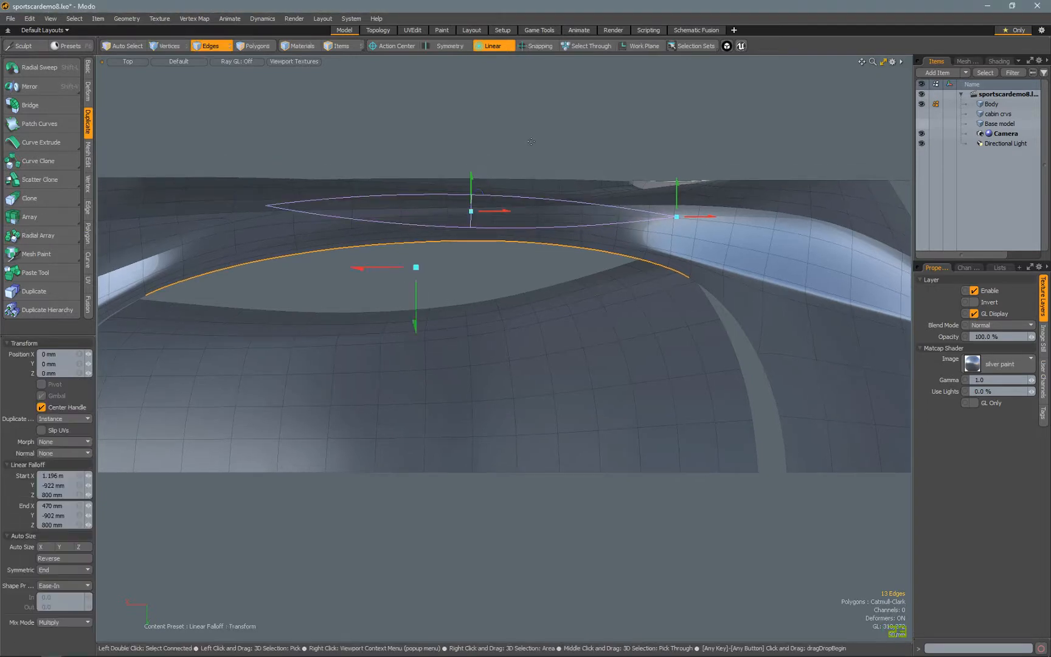
key("KP_Decimal")
left_click_drag(531, 163, 760, 322, "alt")
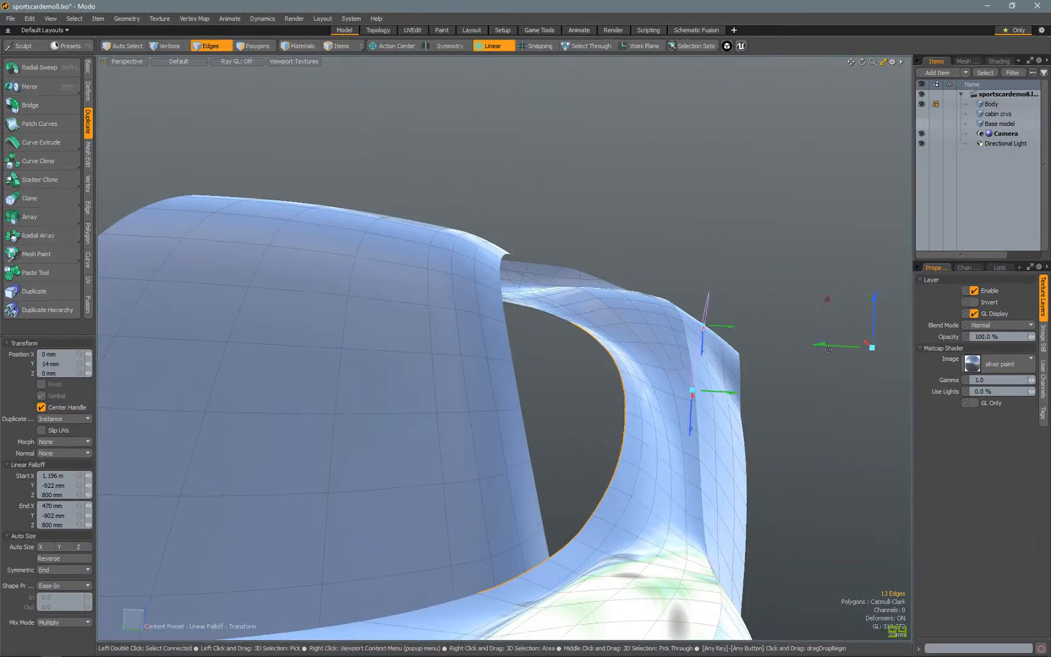
mouse_move(839, 347)
left_mouse_down()
mouse_move(827, 348)
mouse_move(837, 348)
left_mouse_up()
key("Escape")
key("Escape")
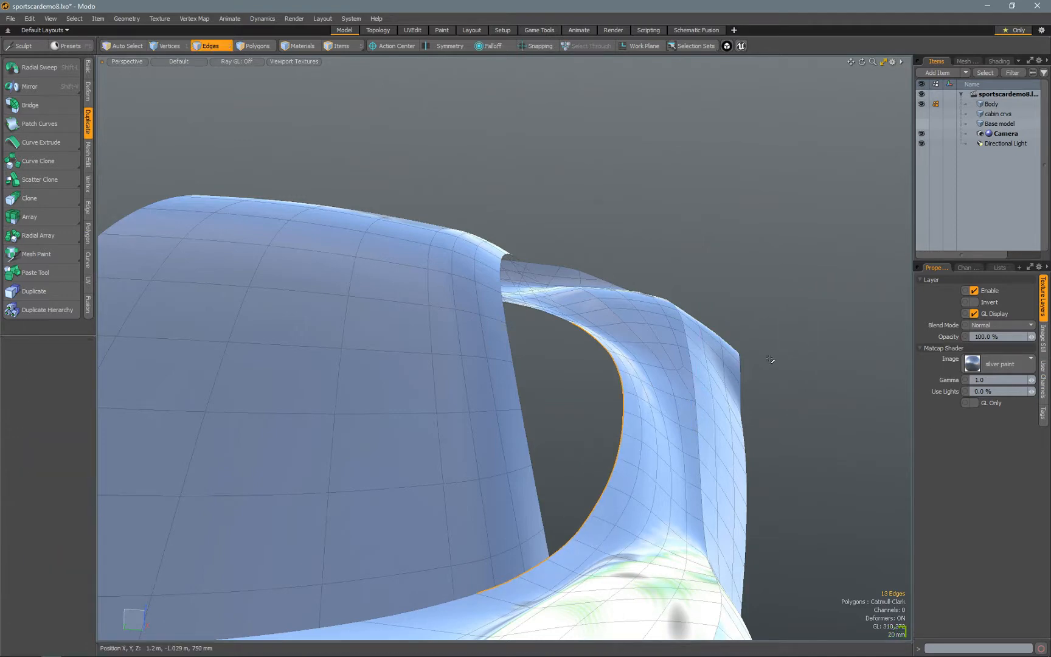
Select the cabin's 112 connected polygons, transfer them from the Body into a new mesh item and hide the Body
key("KP_1")
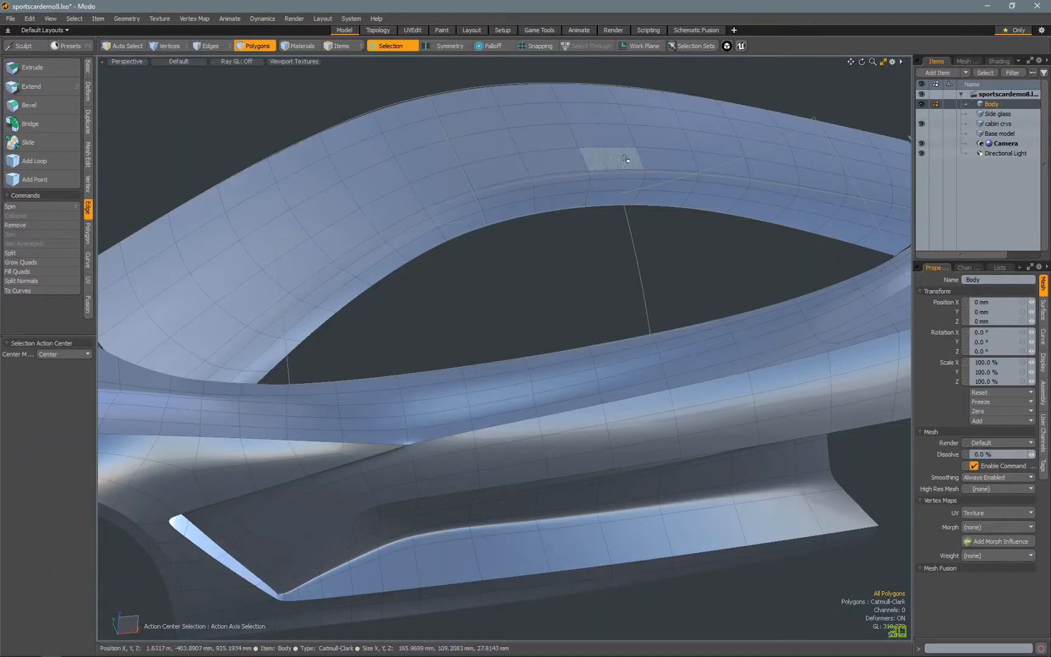
double_click(626, 160)
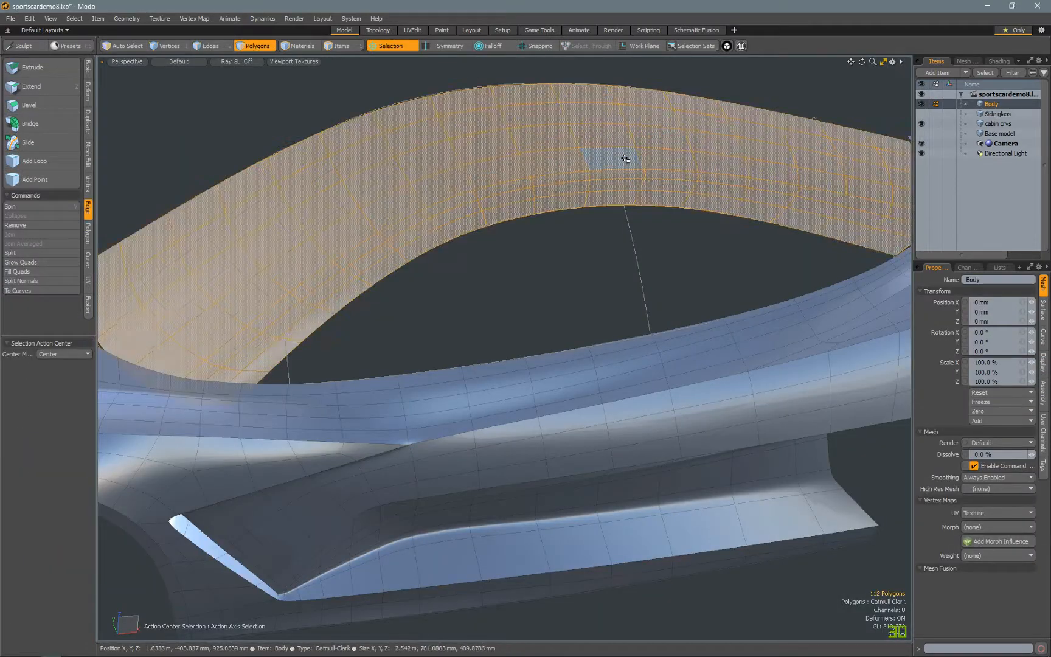
left_click_drag(621, 157, 644, 187, "alt")
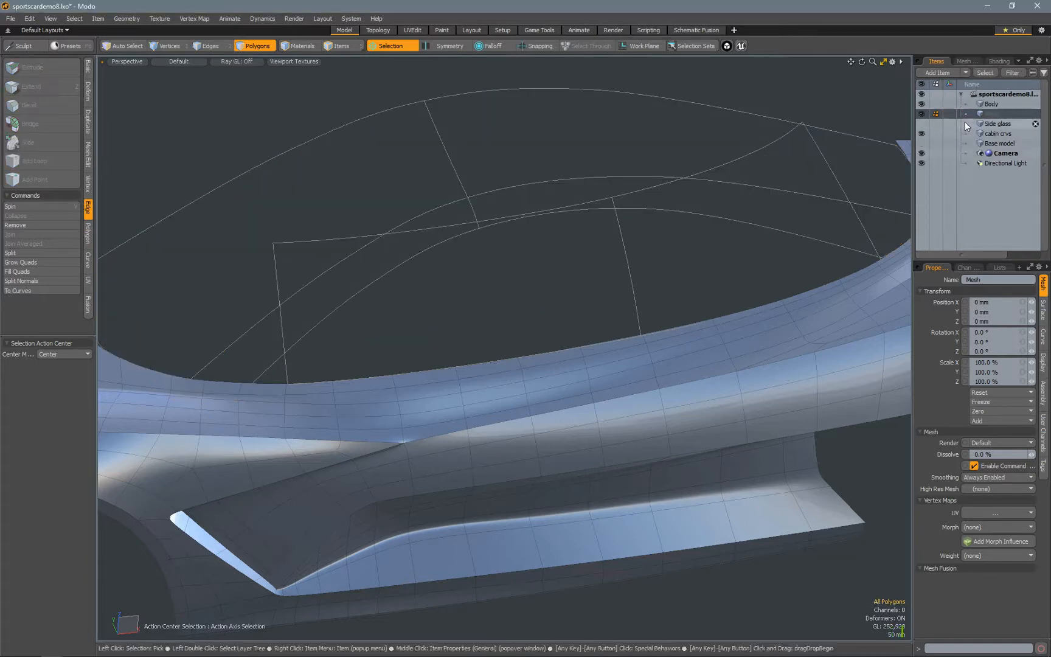
left_click(922, 104)
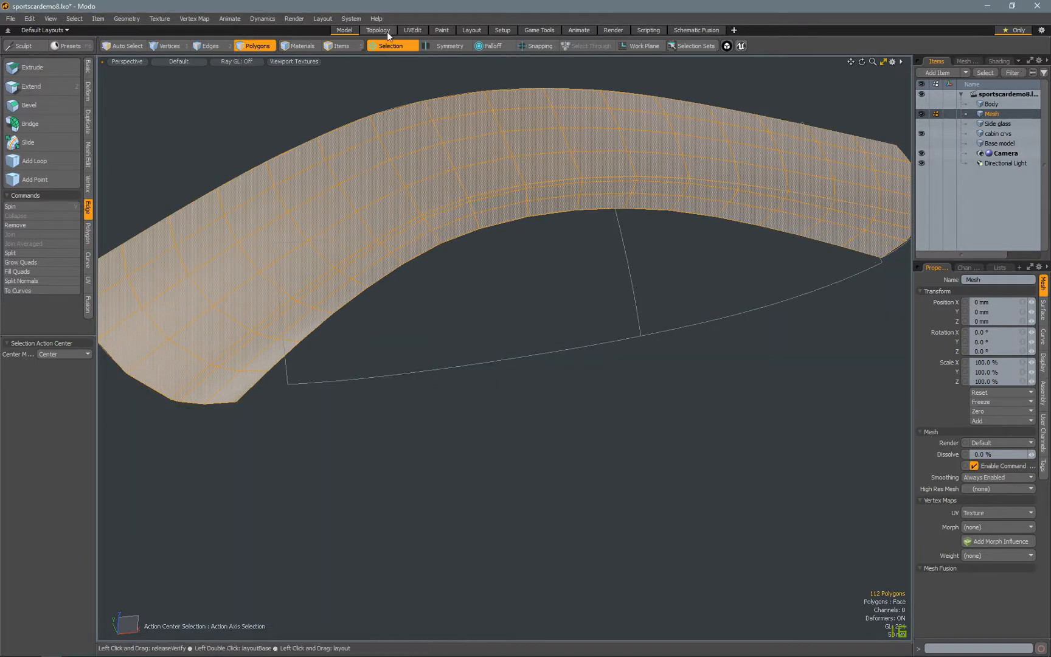
In the Topology layout, extend polygons with the Topology Pen from the cabin's arched window edge to the lower curve, working rearward
left_click(378, 30)
left_click_drag(642, 370, 531, 475, "alt+shift")
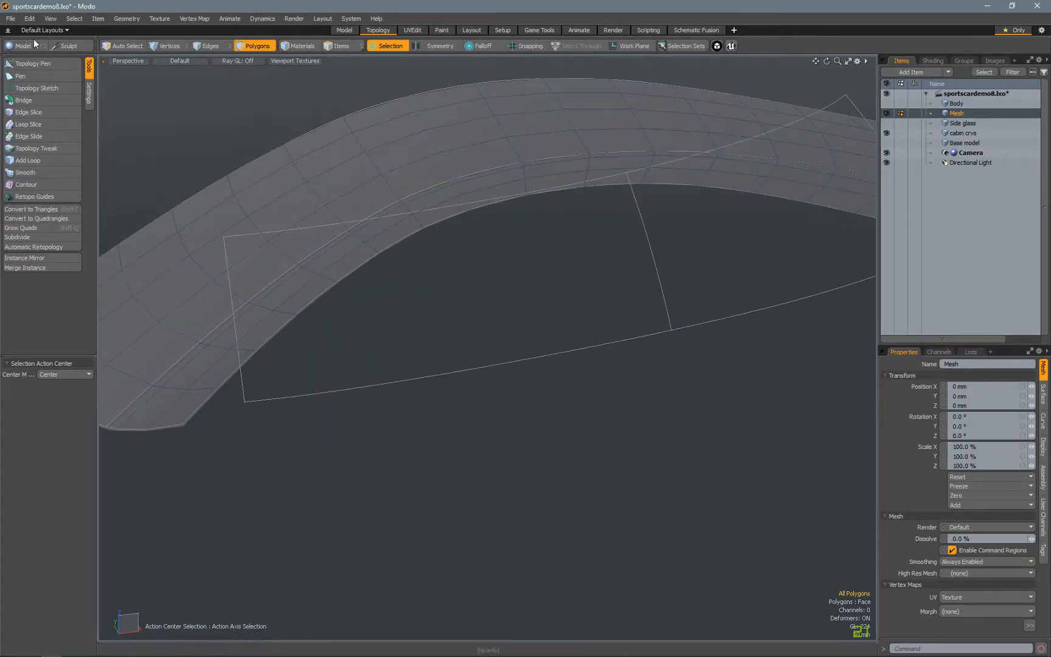
left_click(33, 63)
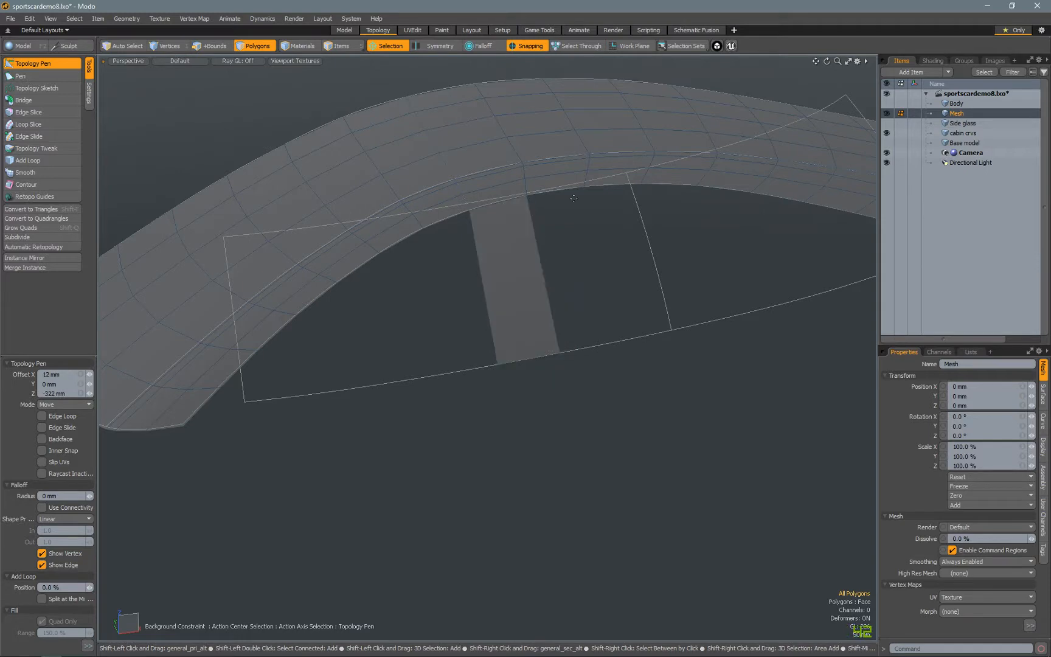
left_click_drag(538, 246, 602, 240, "shift")
left_click_drag(602, 240, 574, 248, "alt")
left_click_drag(583, 372, 591, 376, "shift")
left_click_drag(621, 225, 535, 254, "alt+shift")
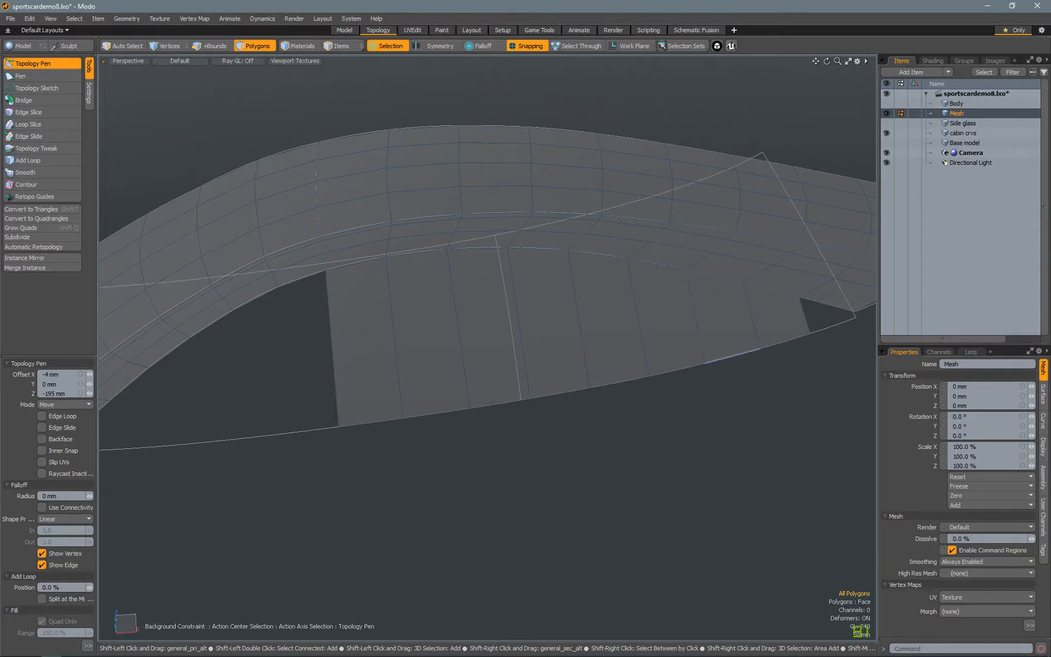
Extend the side-window polygon strip forward along the lower curve toward the windshield pillar
left_click_drag(332, 353, 508, 326, "alt+shift")
left_click_drag(509, 326, 455, 335, "shift")
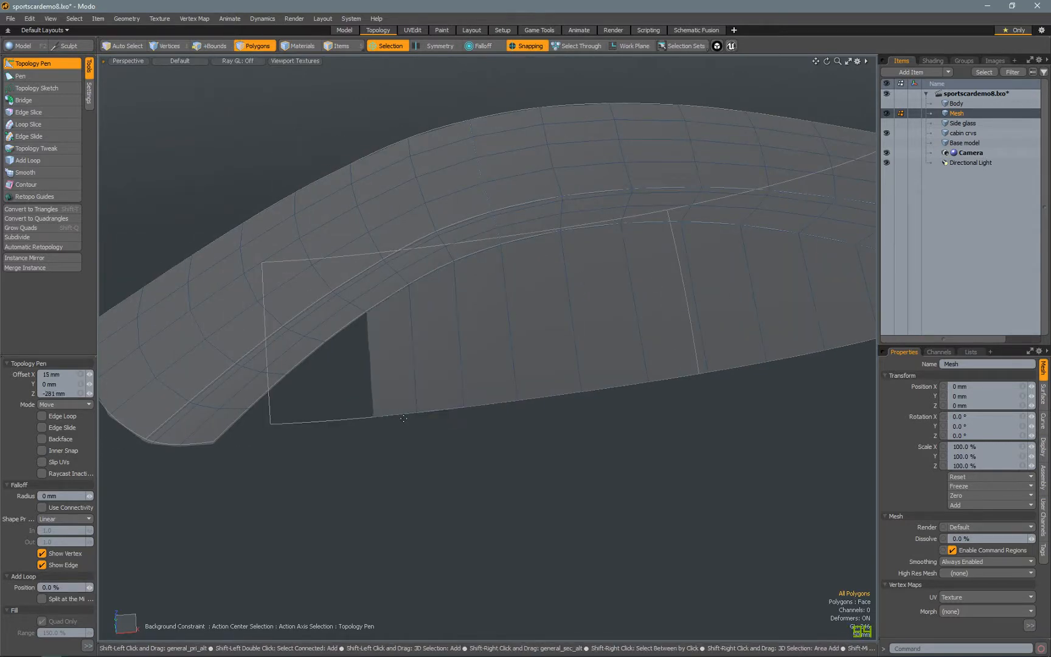
left_click_drag(304, 389, 314, 395, "shift")
left_click_drag(548, 340, 598, 350, "alt")
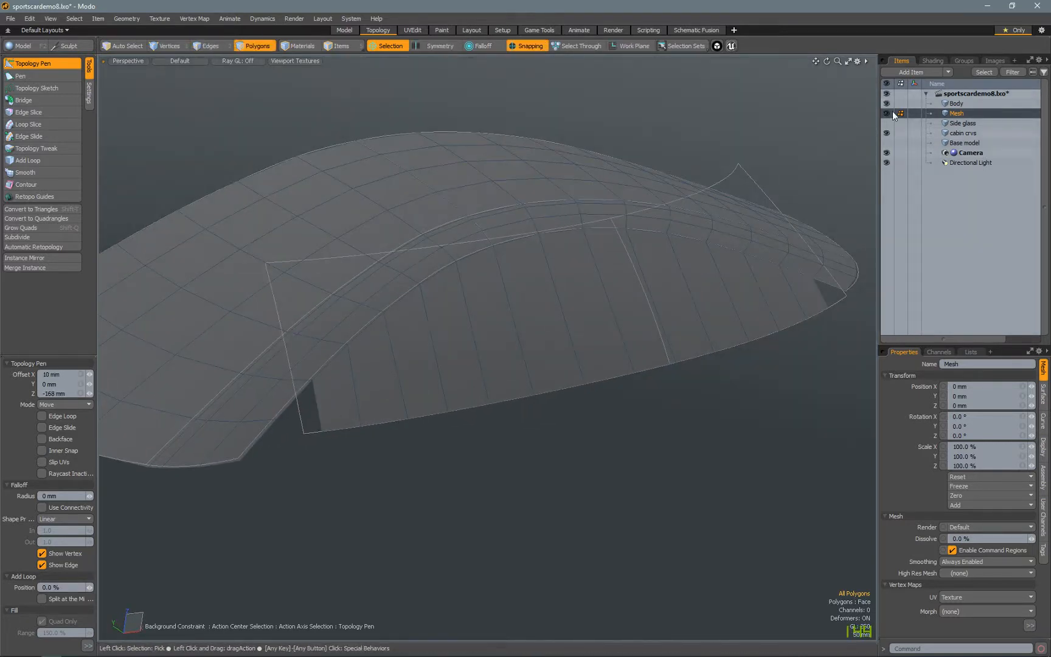
Return to the Model layout, compare the side-window strip with the Body and activate the Topology Pen, undoing stray edits
left_click(345, 30)
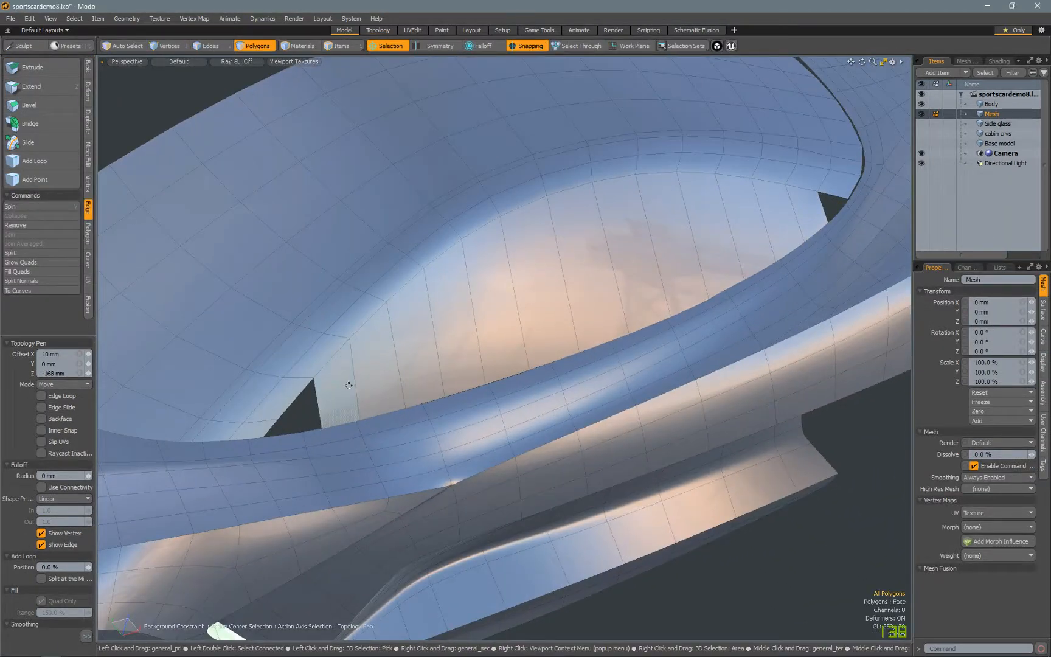
left_click_drag(348, 385, 839, 286, "alt")
key("ctrl+z")
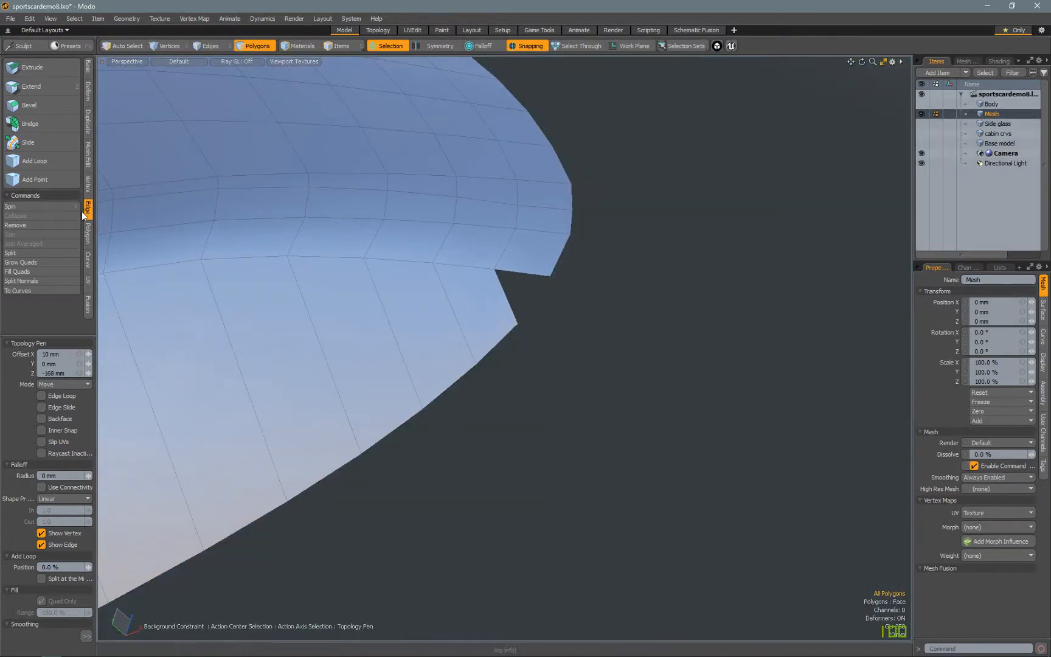
left_click(67, 224)
left_click(985, 486)
key("ctrl+z")
key("ctrl+z")
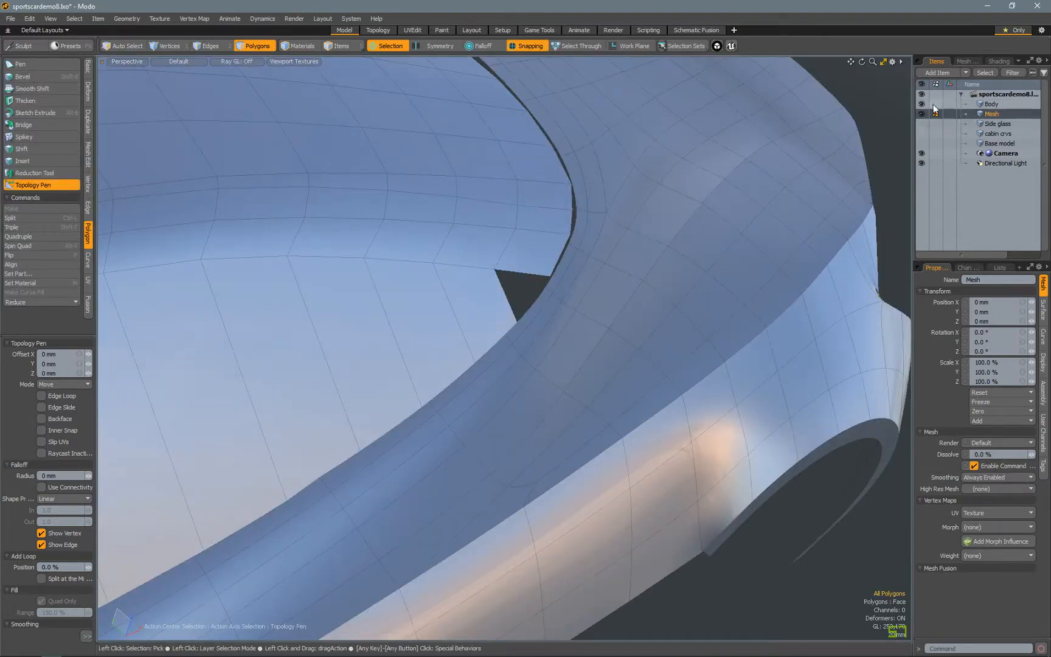
Hide the Body and close the notch at the side window's rear corner in the Mesh
left_click(921, 104)
key("ctrl+z")
key("ctrl+z")
key("ctrl+z")
key("ctrl+z")
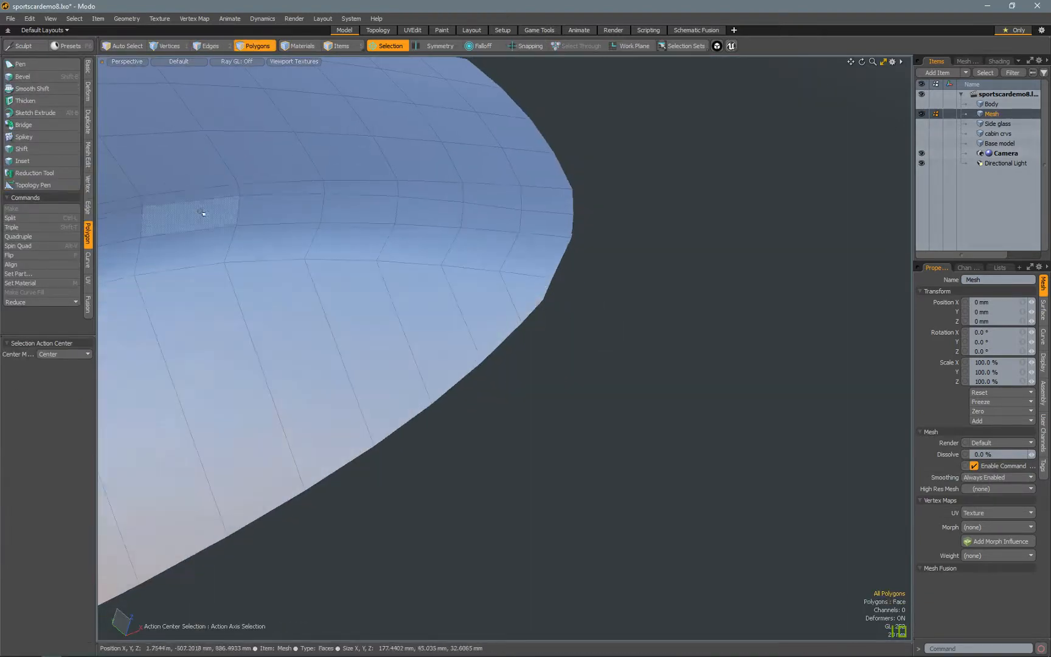
Toggle subdivision on the Mesh to examine how the side-window surface smooths, and drop any active tool
key("Tab")
left_click_drag(456, 486, 172, 72, "alt")
key("Tab")
key("q")
key("q")
key("Escape")
left_click_drag(458, 397, 625, 301, "alt")
Add an edge loop lengthwise through the side-window polygons and move it with the action center cleared
left_click(88, 207)
left_click(34, 160)
key("2")
key("w")
left_click(392, 46)
left_click(398, 56)
key("q")
key("Escape")
Toggle Catmull-Clark smoothing on the Mesh and show the Body to compare the window with the ledge
key("shift+Tab")
left_click_drag(663, 437, 528, 372, "alt")
key("shift+Tab")
left_click(922, 103)
scroll(437, 377, "up", 3)
left_click_drag(430, 426, 601, 414, "alt")
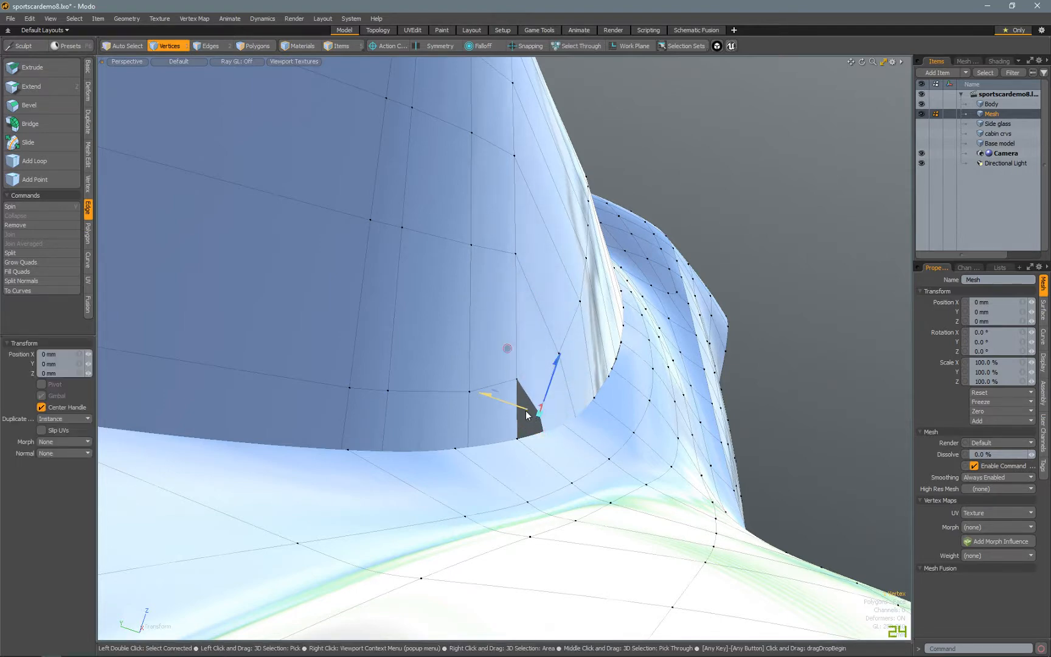
Move the vertices at the side window's lower front corner to fit the Body's ledge
left_click_drag(716, 212, 681, 286, "alt")
left_click_drag(566, 350, 576, 295)
key("w")
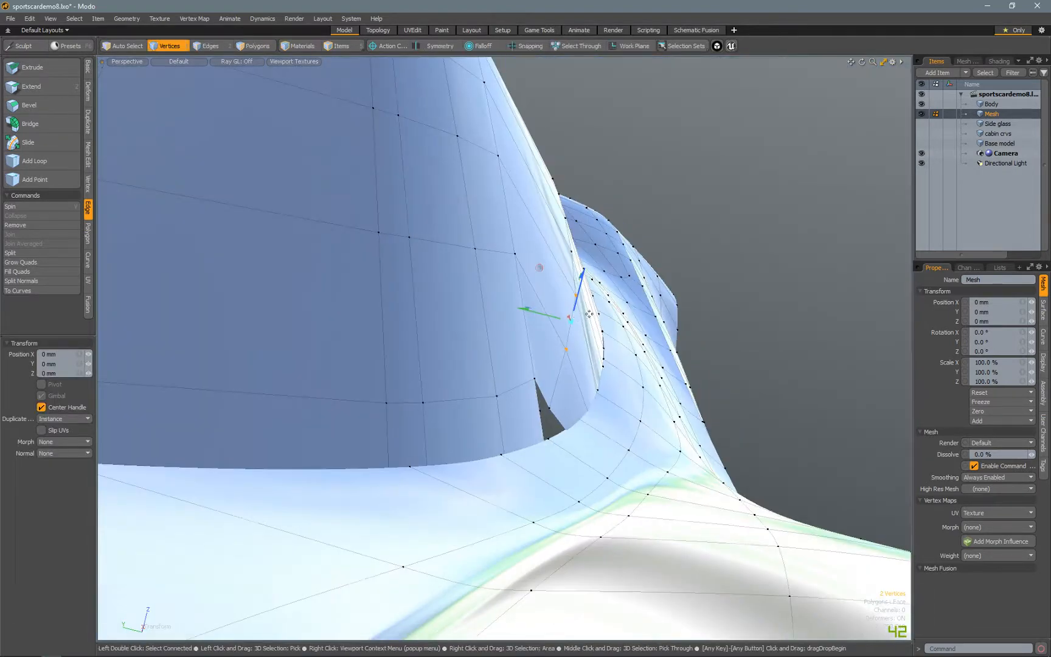
left_click_drag(762, 270, 492, 388, "alt")
key("2")
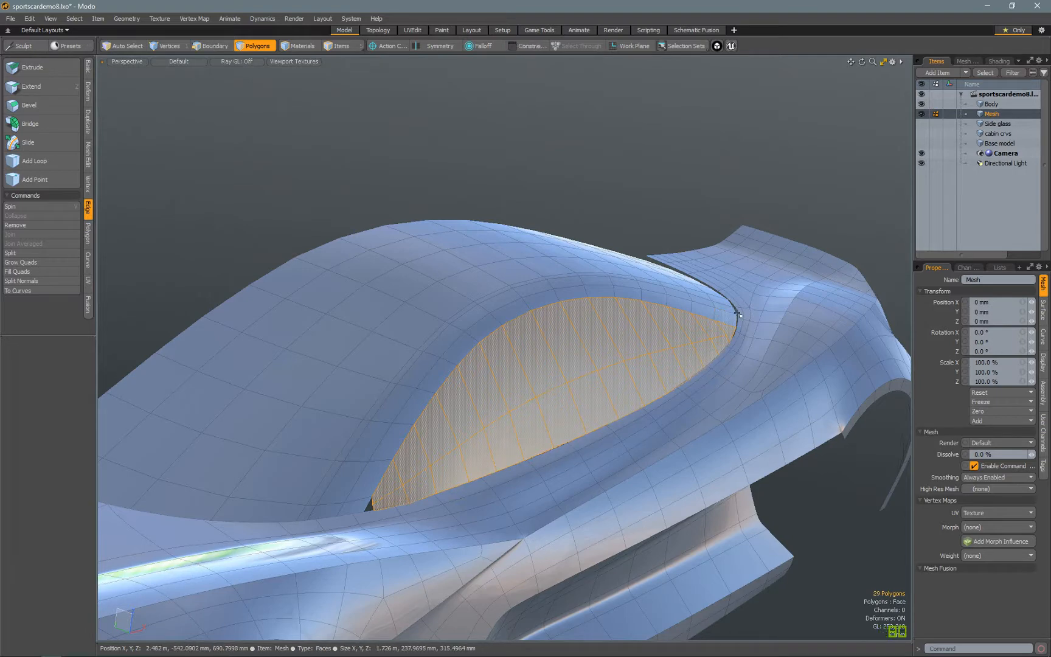
Smooth the Mesh with subdivision and adjust the edges at the cabin's lower front corner to close the gap
left_click_drag(699, 217, 554, 424, "alt")
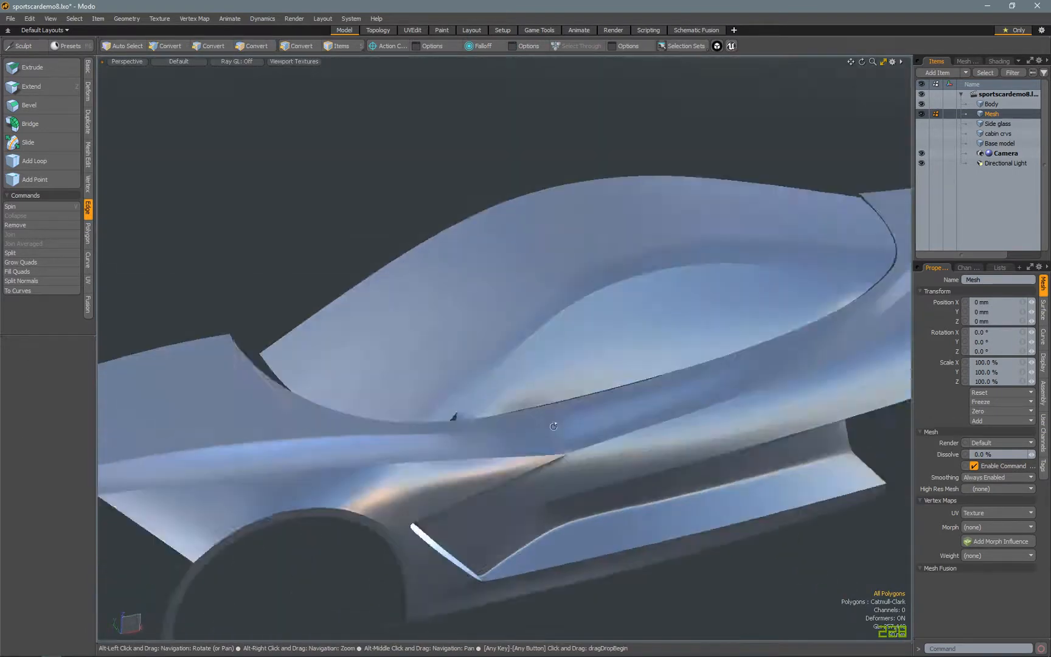
key("Tab")
scroll(484, 417, "up", 6)
key("Tab")
left_click_drag(395, 415, 664, 425, "alt")
scroll(665, 401, "down", 5)
key("q")
left_click(810, 352)
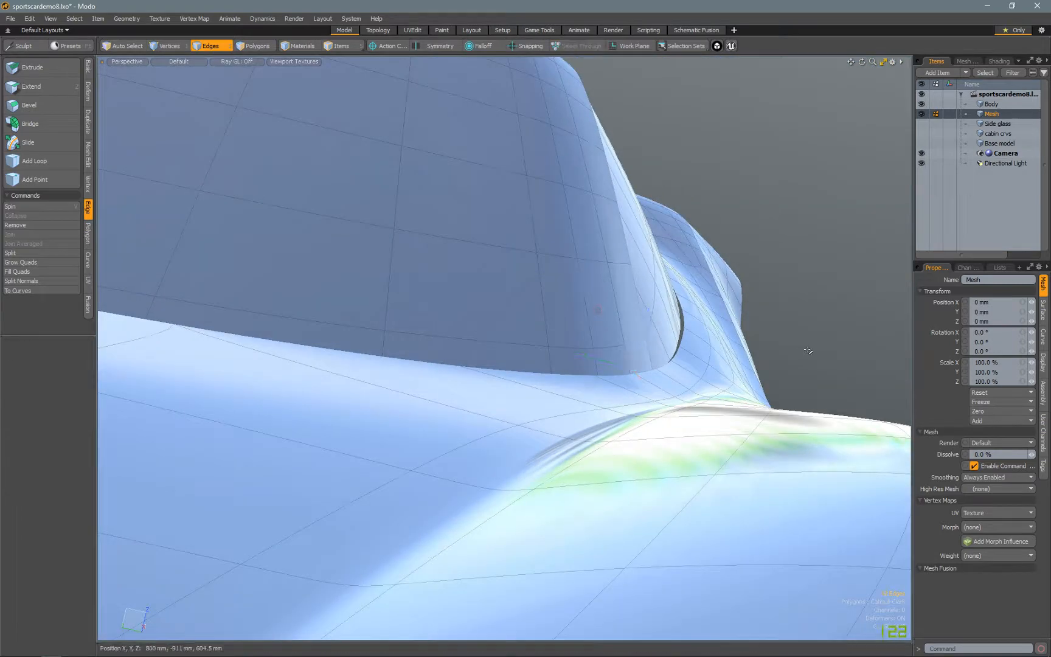
left_click_drag(809, 353, 798, 185, "alt")
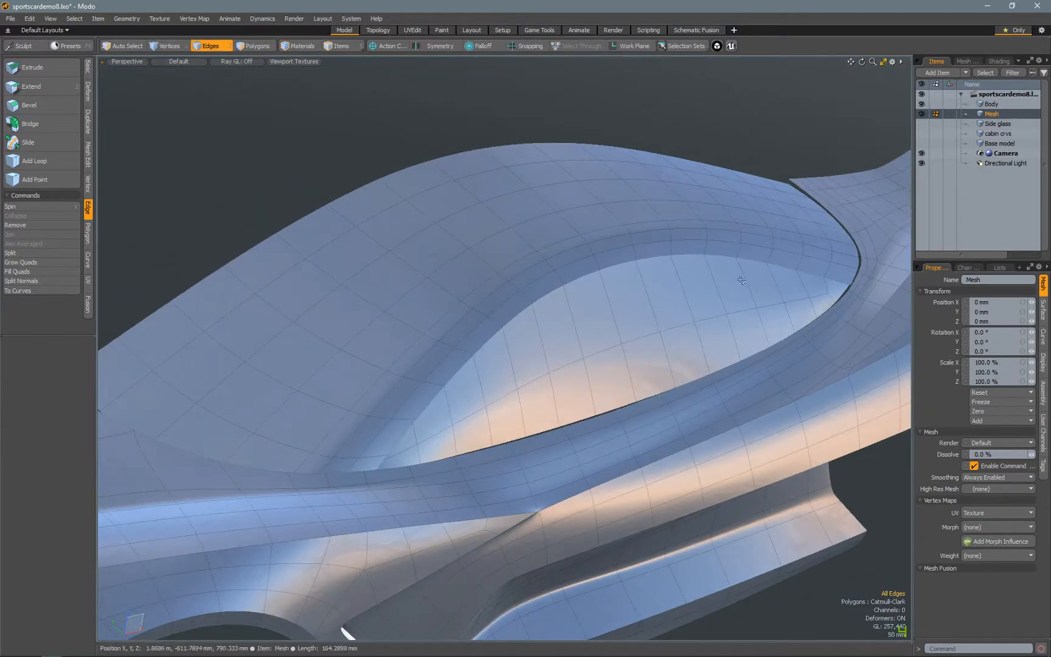
Select the side-window polygons and separate them from the surrounding cabin surface
key("3")
double_click(730, 290)
left_click_drag(731, 291, 673, 290, "alt")
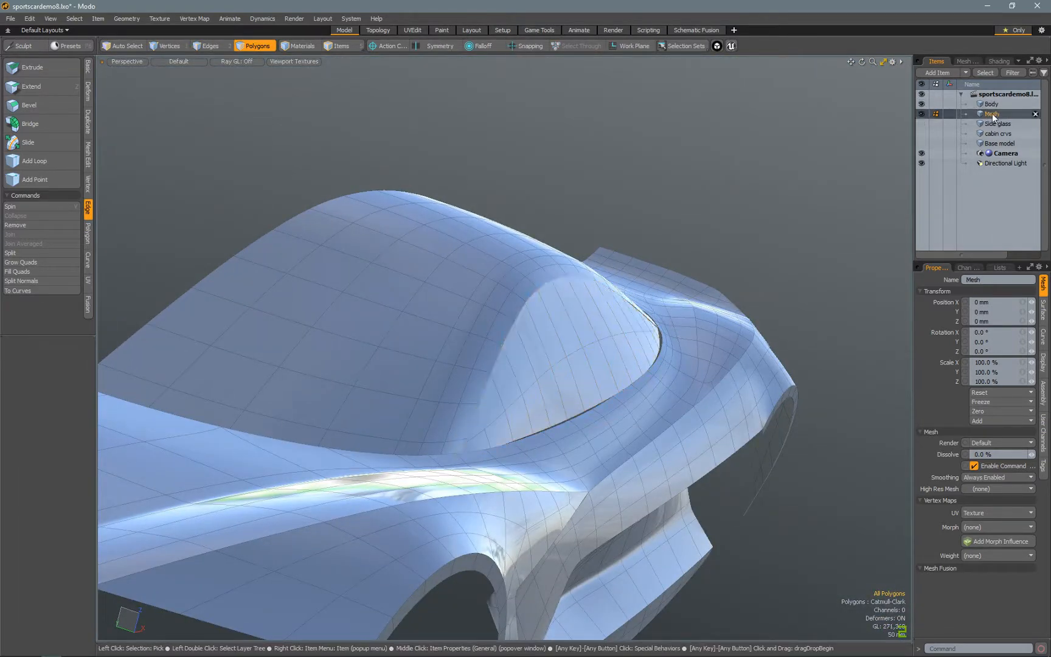
Transfer the cabin and window polygons from the Mesh back into the Body and delete the empty Mesh item
left_click(991, 104)
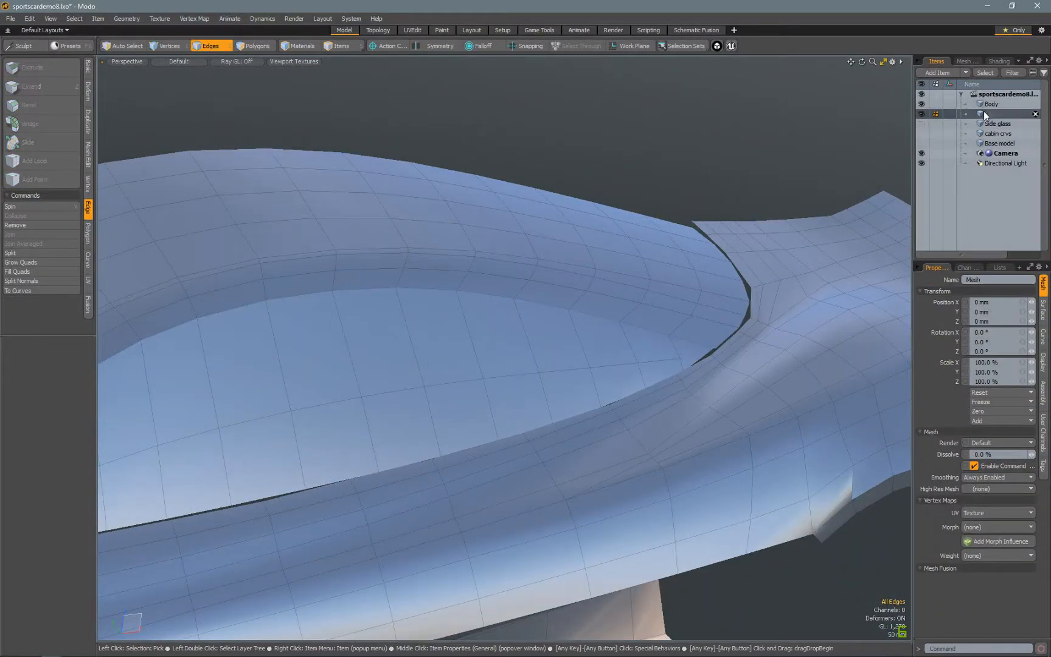
key("Delete")
left_click_drag(756, 260, 268, 477, "alt")
Select 12 border edges along the Body's window ledge and move them in Y beneath the side window
left_click(1004, 104)
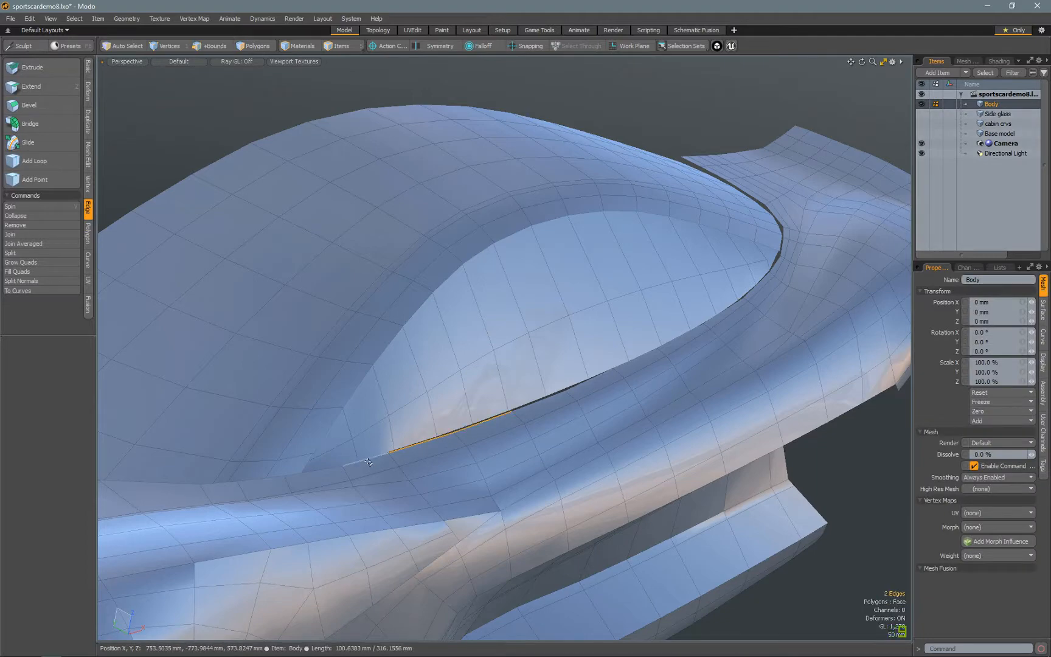
key("w")
left_click_drag(544, 396, 528, 382, "alt")
left_click_drag(583, 288, 575, 286)
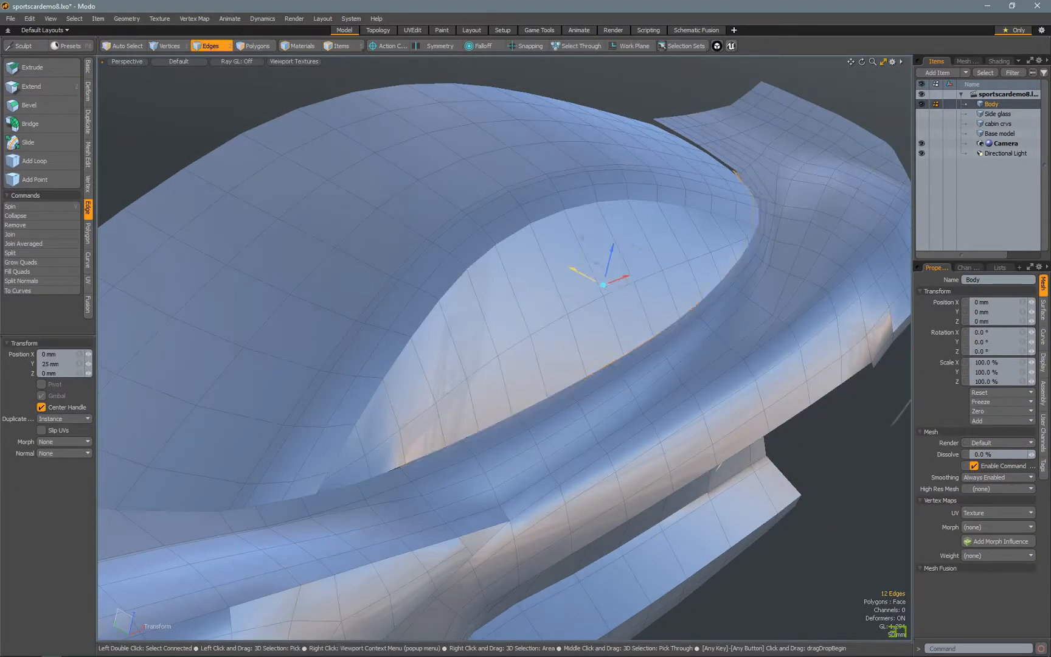
left_click_drag(852, 356, 611, 273, "alt")
key("ctrl+space")
left_click(633, 277)
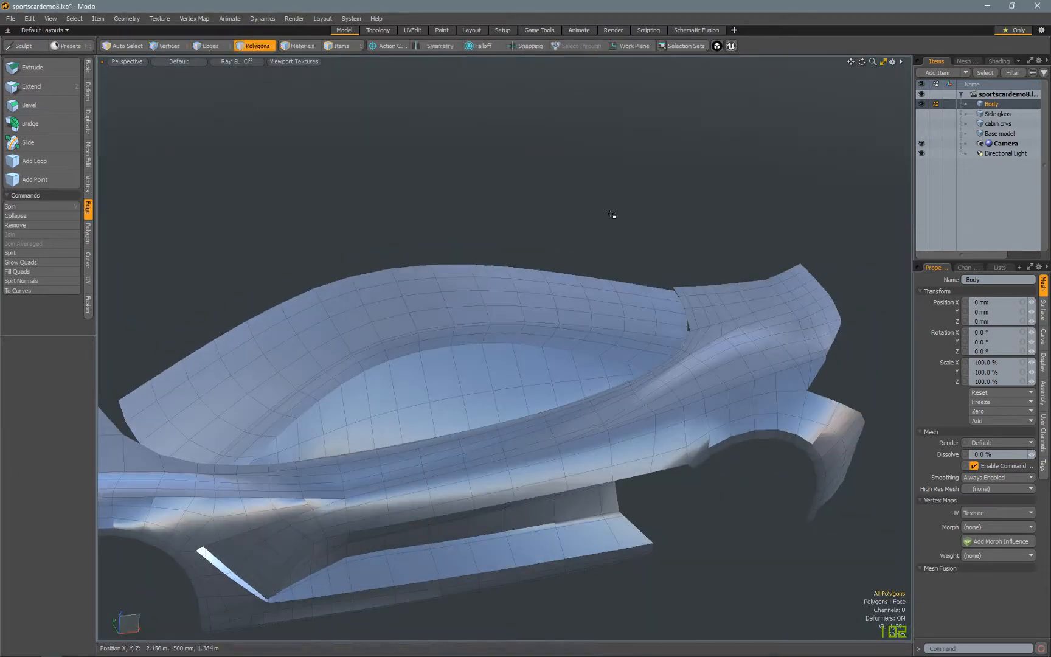
Move the ledge's 3 rear border edges by -54 mm in X and -7 mm in Z beneath the cabin, checking in wireframe
scroll(687, 292, "up", 5)
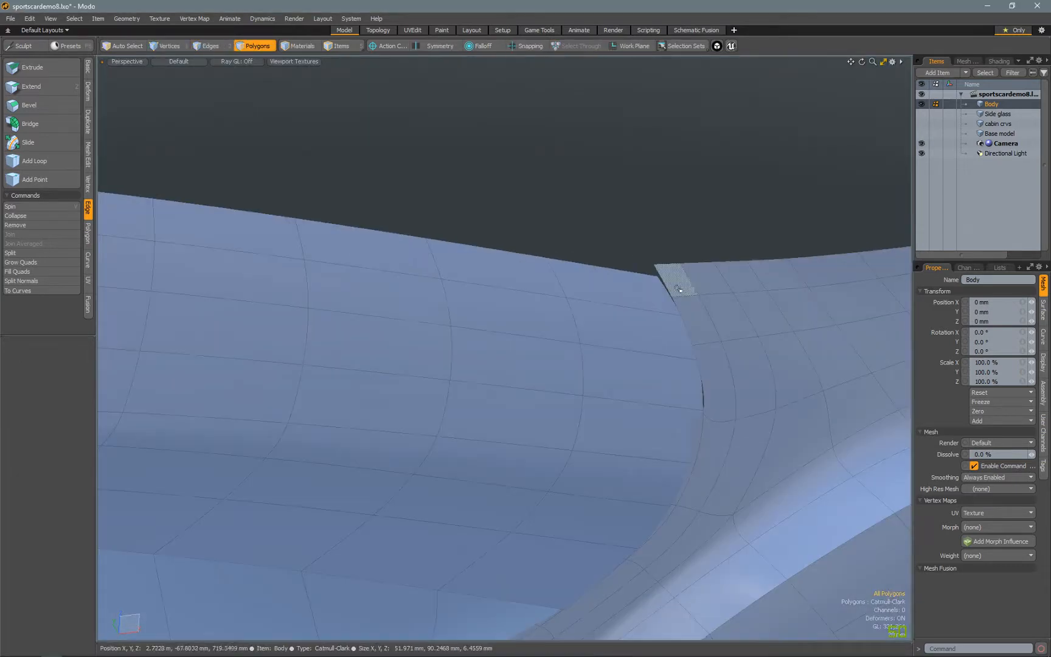
key("2")
left_click(661, 276)
left_click(698, 351, "shift")
key("w")
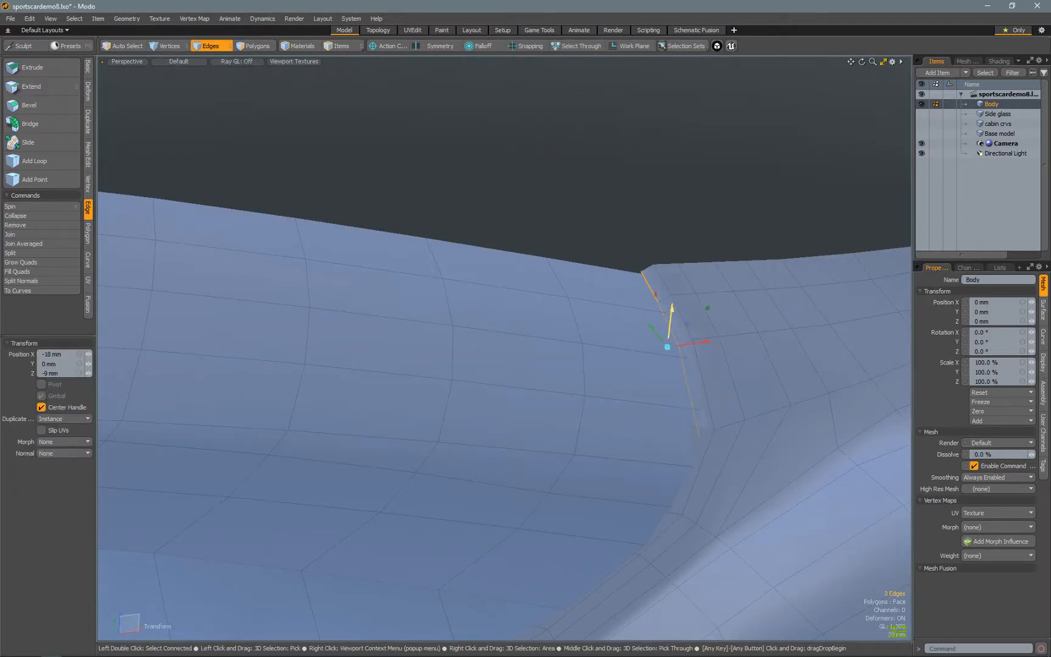
left_click_drag(690, 342, 684, 343)
key("KP_5")
left_click_drag(630, 371, 632, 413, "alt")
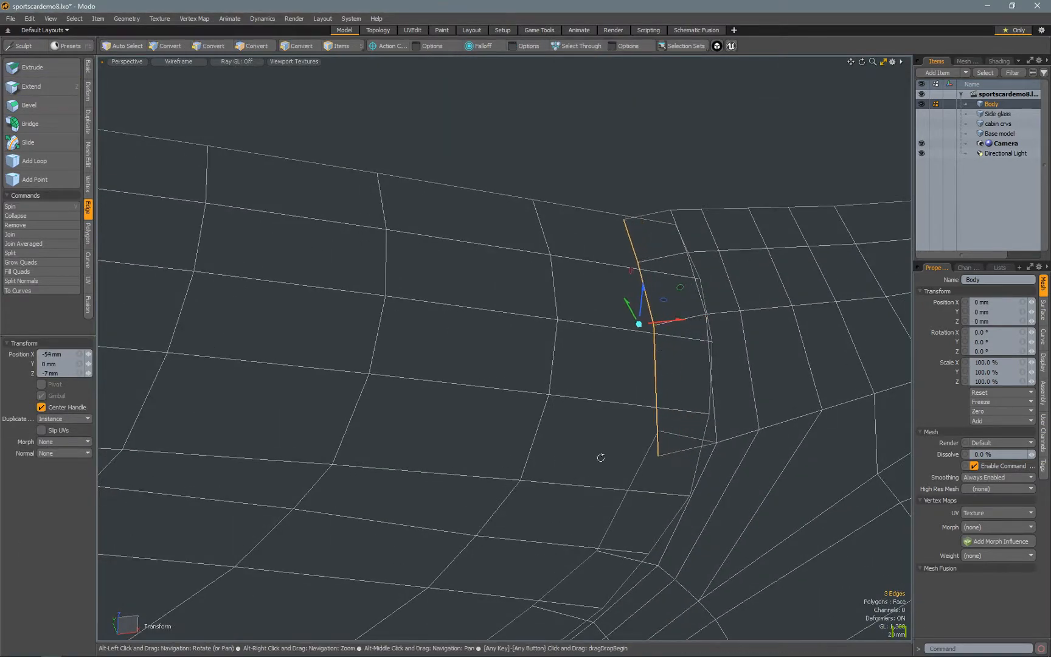
Select the 15 border edges along the Body's window ledge and weight them with the Edge Weight Tool
left_click_drag(601, 456, 576, 372, "alt")
key("2")
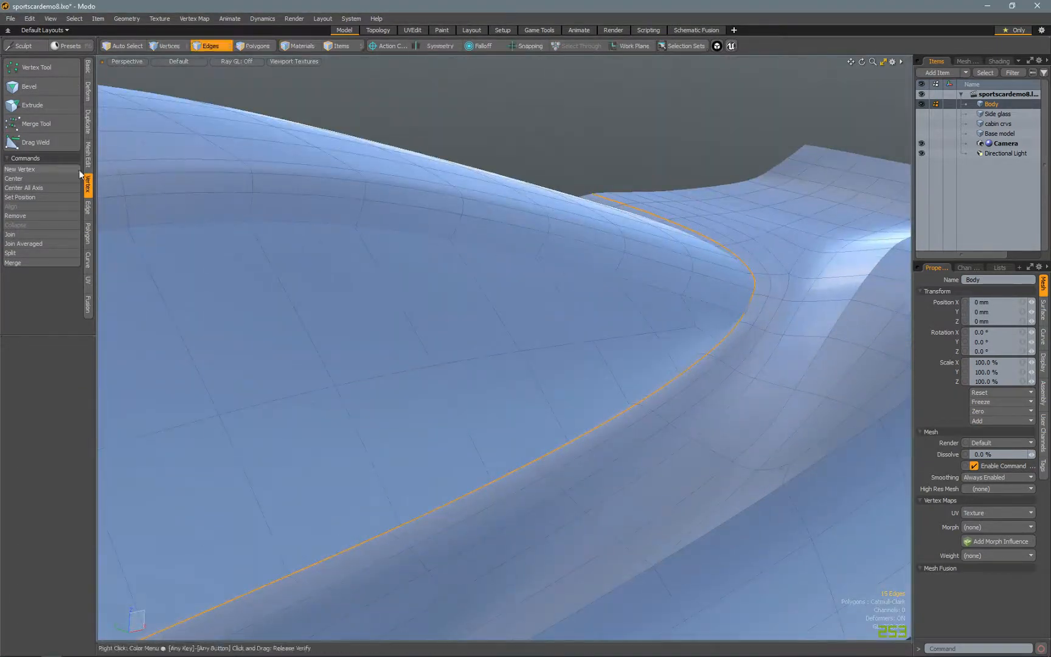
left_click(194, 19)
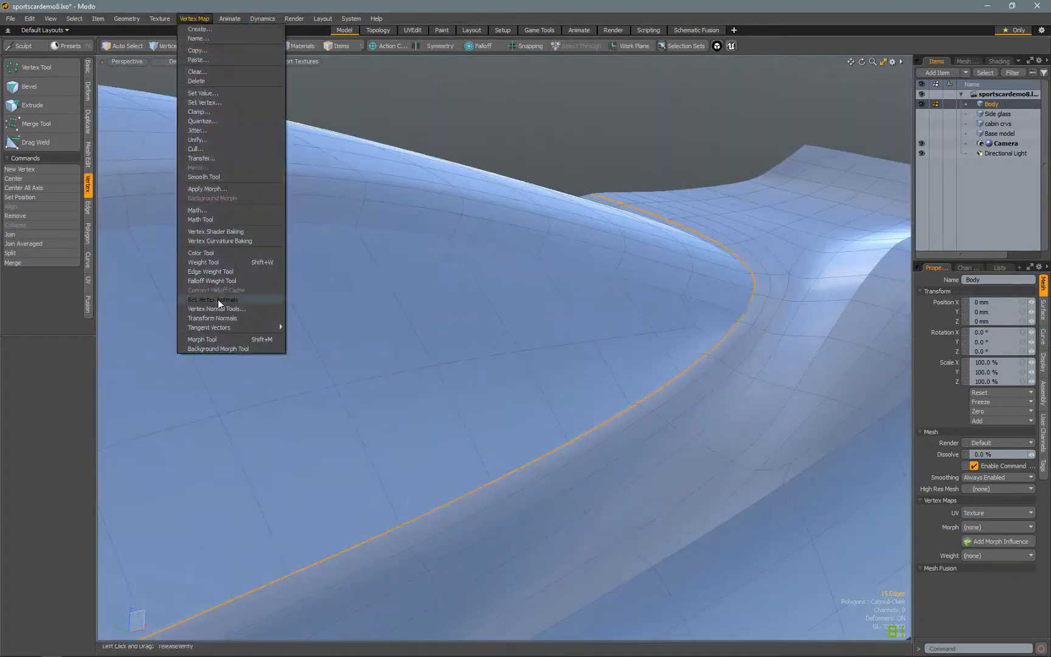
left_click(218, 273)
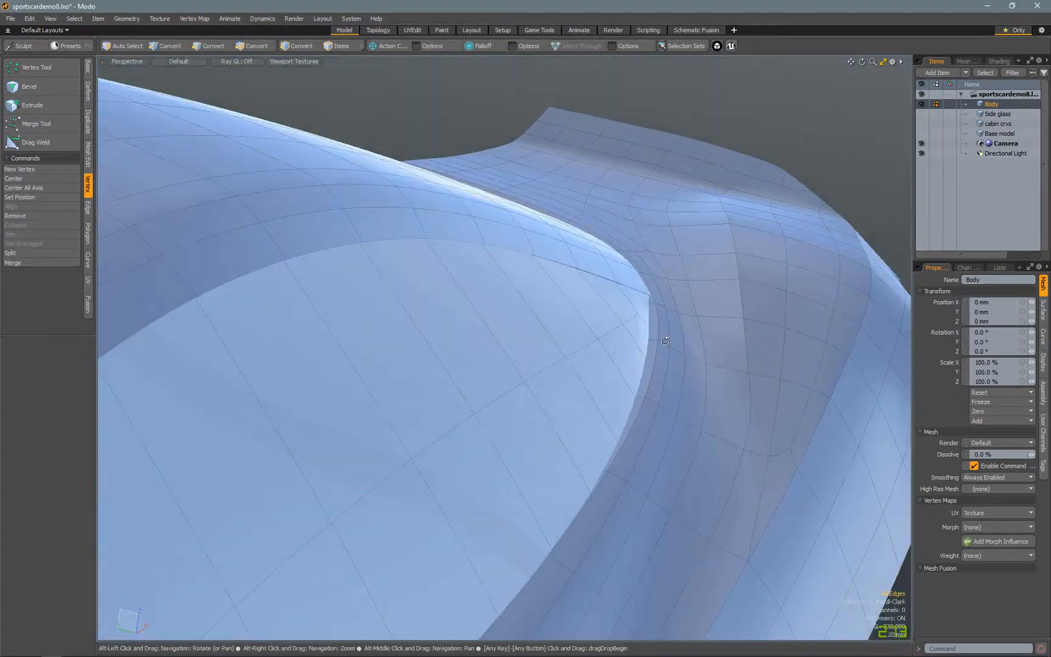
left_click_drag(667, 339, 665, 280, "alt")
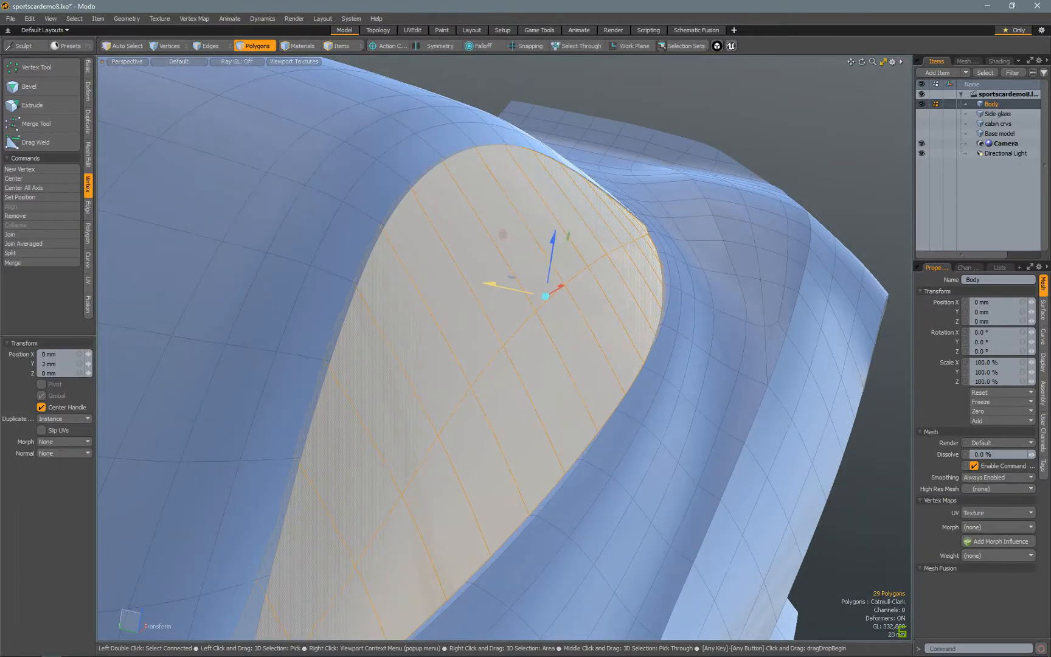
Move the 9 border edges along the window ledge 7 mm in Y using a linear falloff with End symmetry and Ease-In shape
left_click_drag(612, 420, 649, 352, "alt")
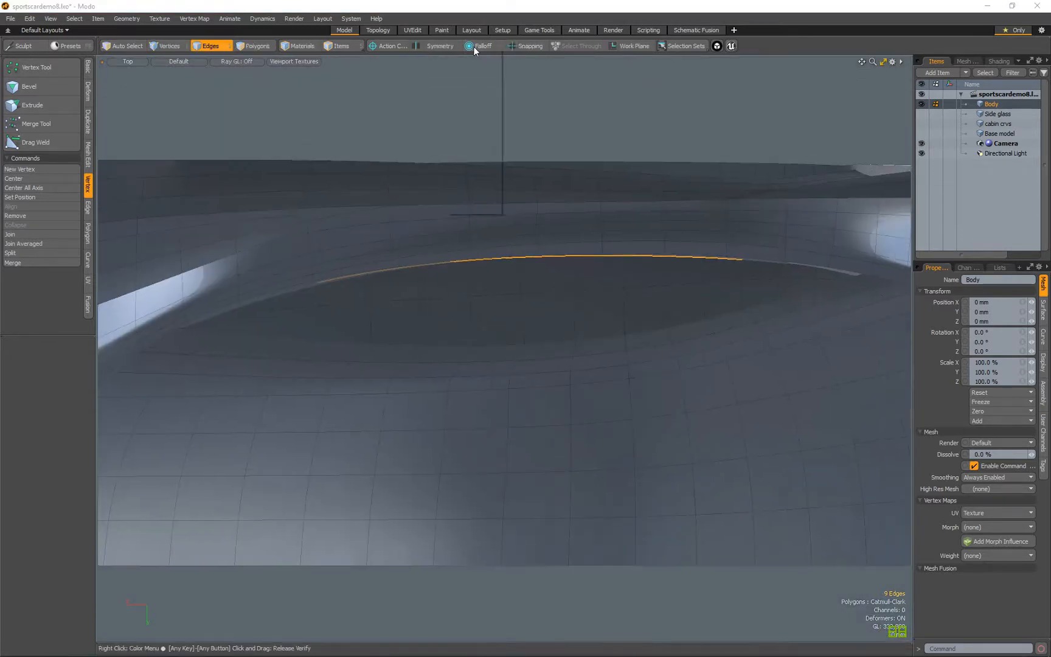
left_click(80, 464)
left_click(80, 454)
left_click(64, 448)
left_click(64, 466)
left_click_drag(463, 228, 492, 229)
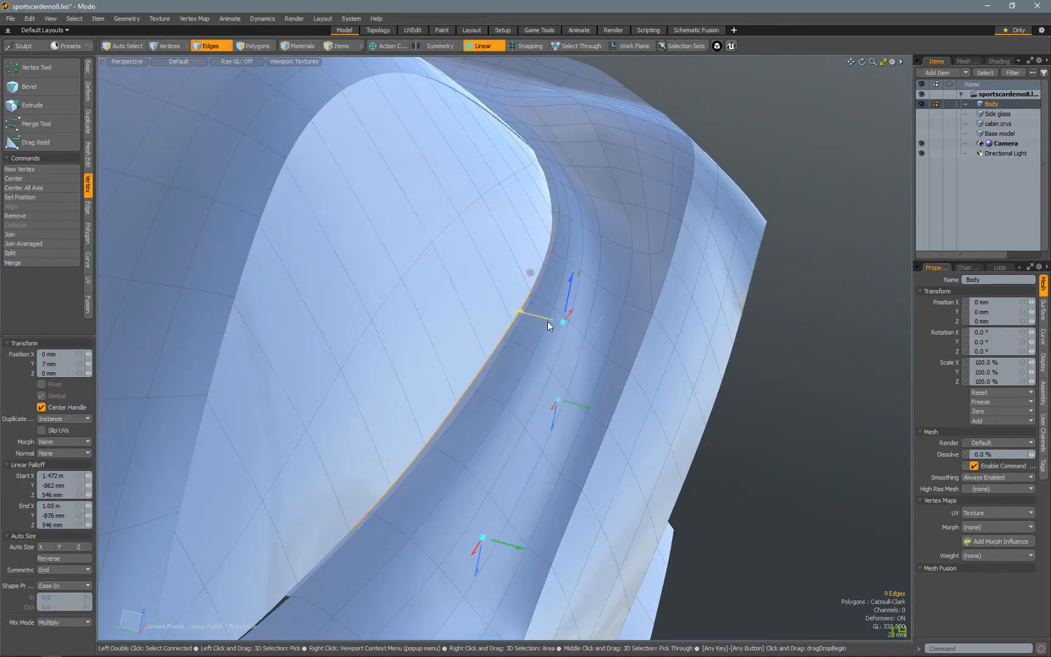
key("Escape")
Move two vertices at the side window's rear corner by -1.5 mm in Y
left_click_drag(548, 326, 599, 340, "alt")
left_click(600, 337)
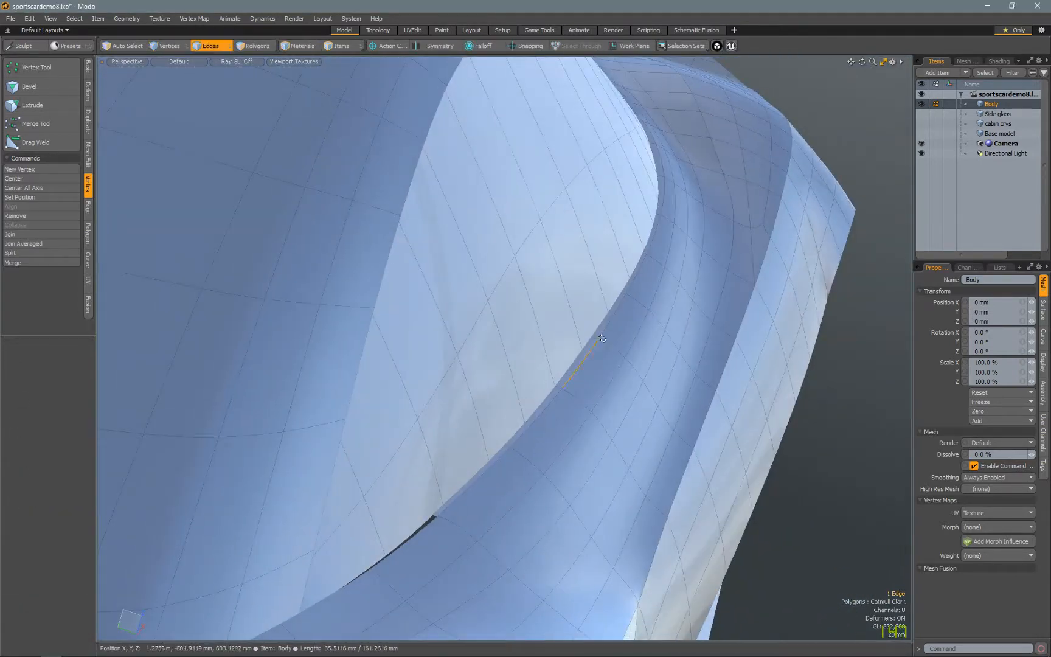
left_click_drag(750, 368, 632, 318, "alt")
left_click_drag(683, 437, 560, 389, "alt")
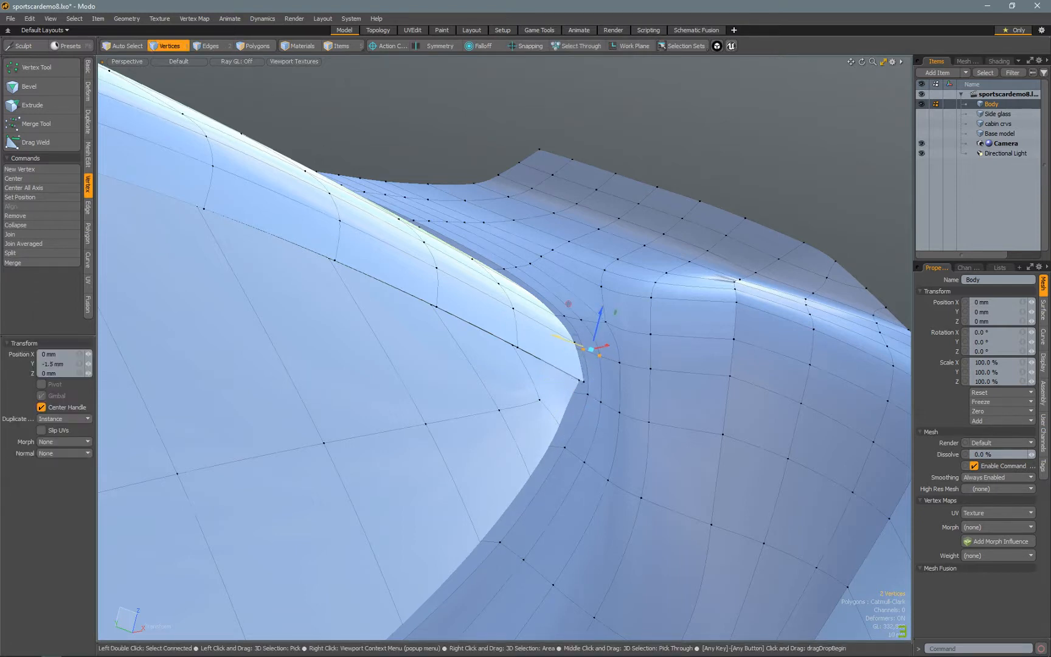
Delete the small polygon at the side window's rear tip and shift its 2 exposed edges towards the corner with a Selection action center
left_click_drag(578, 364, 543, 420, "alt")
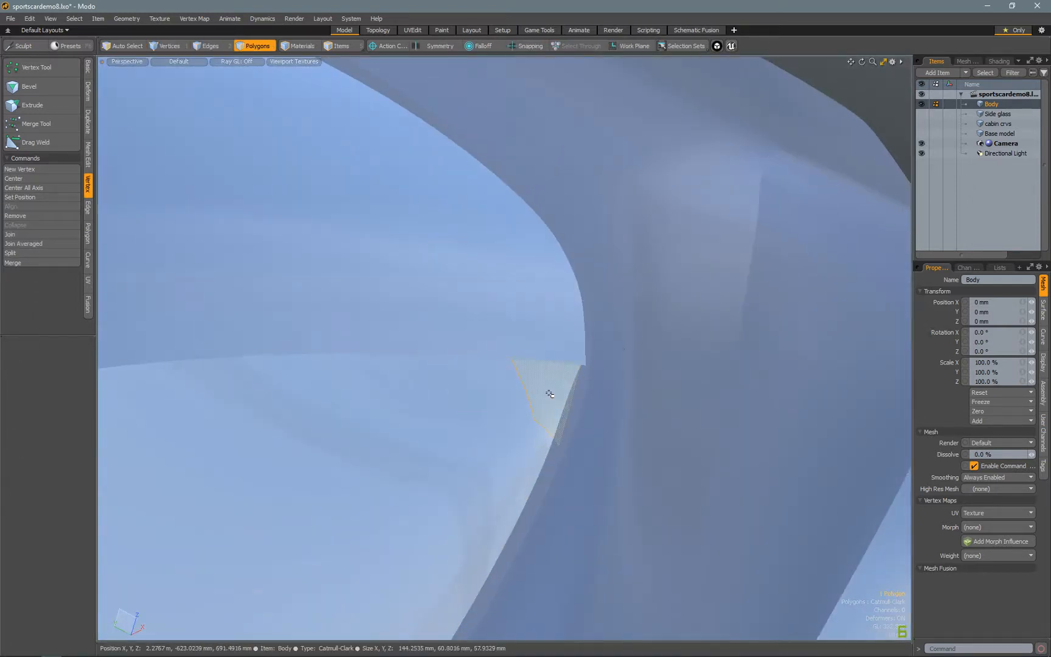
key("w")
left_click(390, 46)
left_click(386, 74)
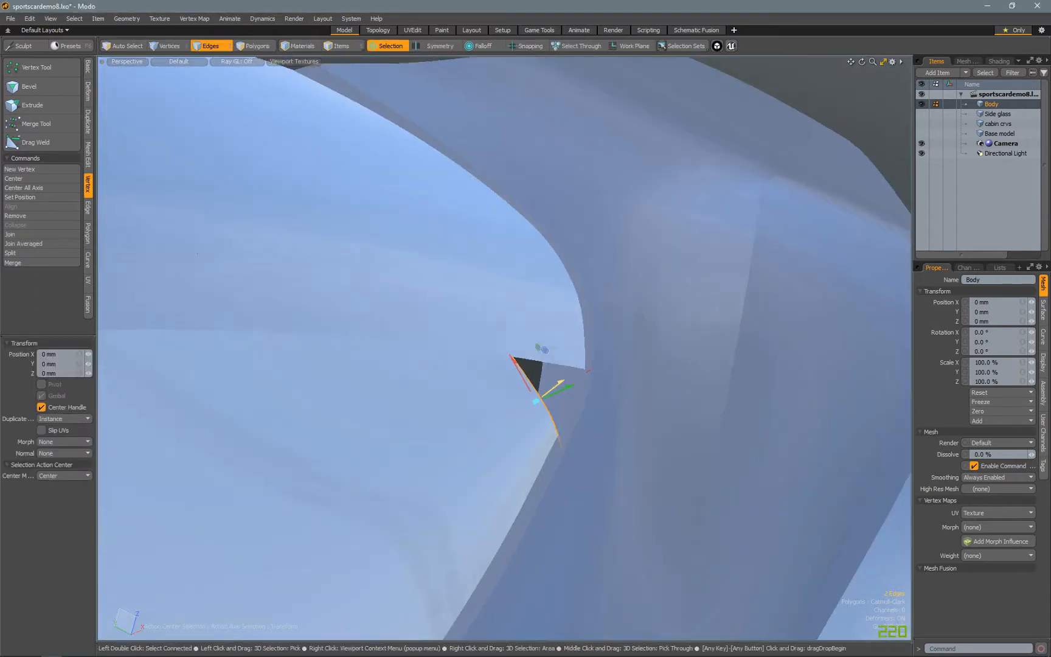
left_click_drag(549, 392, 572, 382)
left_click_drag(571, 382, 652, 382, "alt")
left_click_drag(552, 393, 548, 394)
left_click_drag(549, 394, 532, 447, "alt")
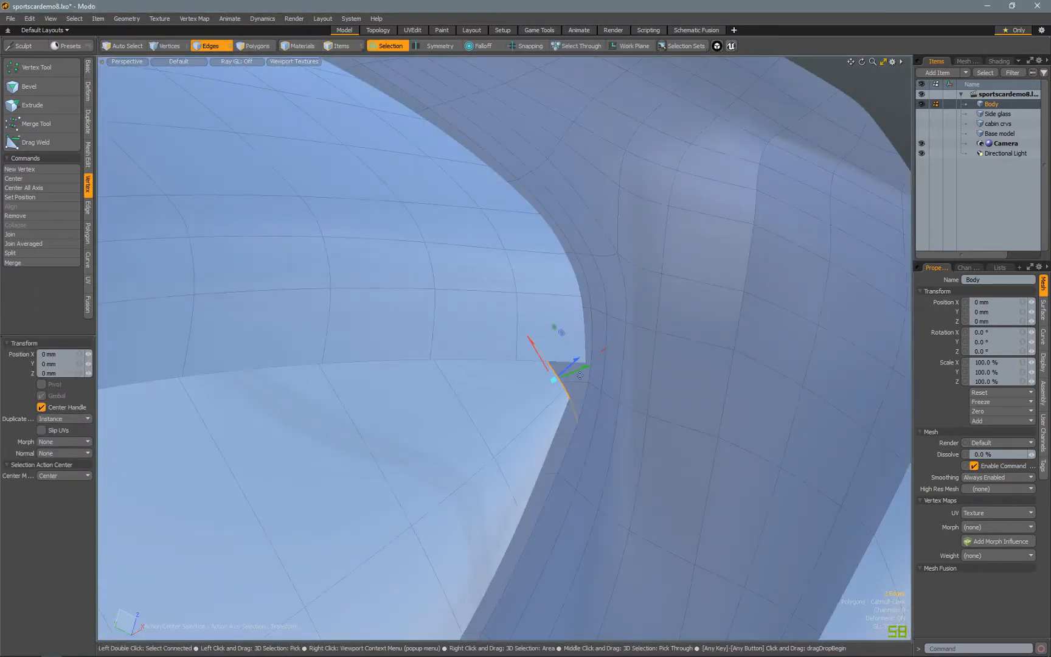
left_click_drag(579, 375, 574, 377)
left_click_drag(574, 378, 570, 519, "alt")
mouse_move(614, 334)
left_mouse_down()
mouse_move(630, 322)
mouse_move(616, 344)
left_mouse_up()
key("q")
left_click_drag(617, 344, 471, 440, "alt")
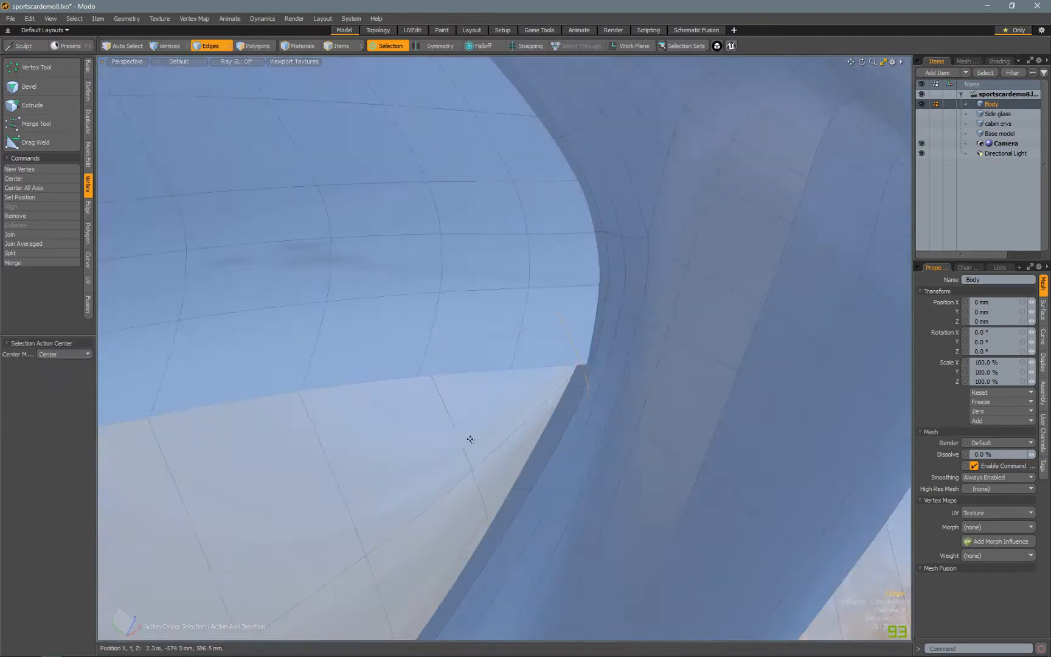
Move the vertices at the cabin's rear lower edge by -7 mm in Z along the selection axis
left_click_drag(265, 251, 555, 395, "alt")
key("w")
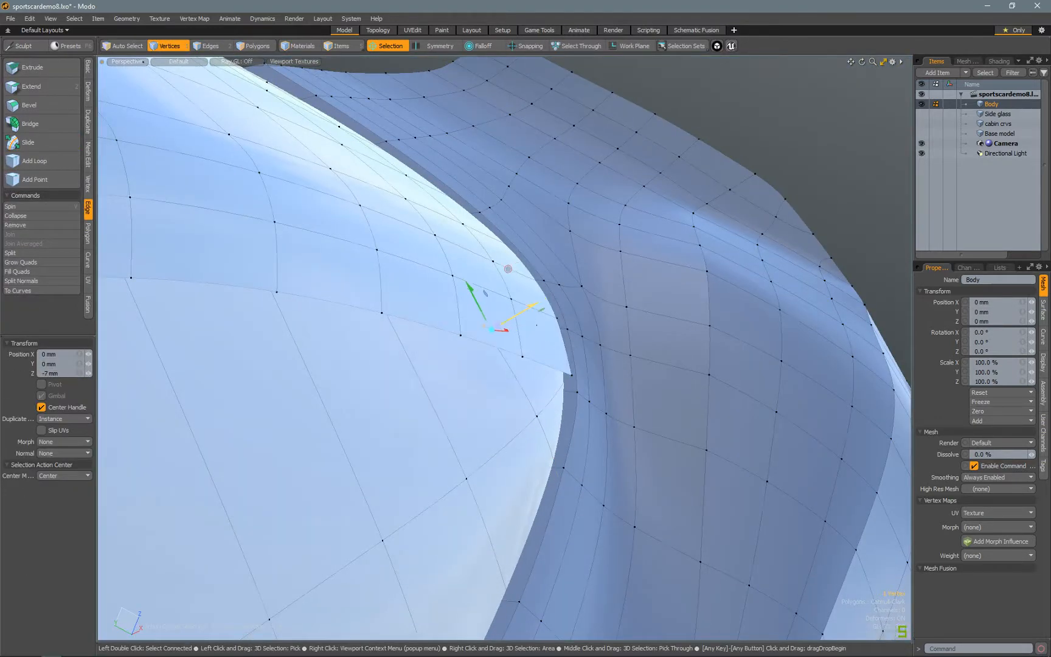
key("q")
key("Escape")
Select 3 border edges of the window ledge beside the side window, ready for moving
left_click_drag(536, 324, 650, 322, "alt")
key("ctrl+space")
left_click(649, 279)
left_click_drag(650, 279, 589, 451, "alt+shift")
scroll(324, 430, "up", 3)
key("ctrl+space")
left_click(403, 368)
key("2")
scroll(437, 394, "up", 4)
left_click_drag(436, 395, 656, 177, "alt")
left_click(409, 47)
left_click_drag(535, 182, 586, 277, "alt")
left_click(518, 411, "shift")
key("w")
left_click_drag(518, 411, 556, 432, "alt")
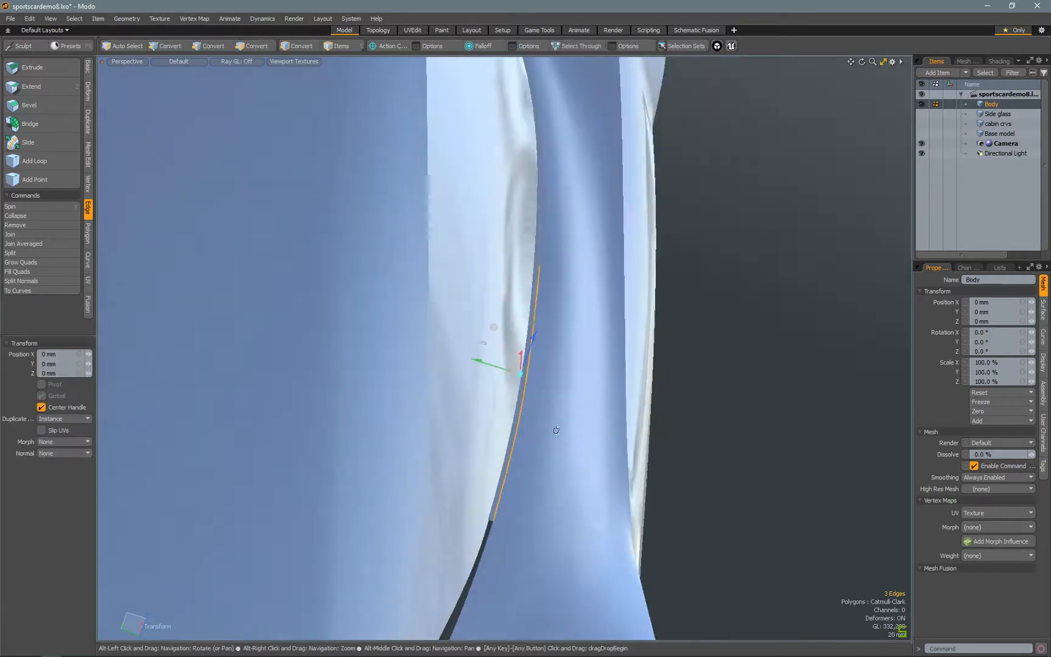
Set the Matcap Shader's image to RedWax
left_click(967, 60)
left_click(999, 61)
left_click(978, 116)
left_click(997, 364)
Shift the 3 selected window ledge border edges beside the side window
mouse_move(566, 268)
left_mouse_down("alt")
mouse_move(529, 317)
mouse_move(517, 365)
left_mouse_up("alt")
left_click_drag(505, 374, 526, 379)
key("Escape")
key("Escape")
Select the polygon loop along the window ledge and scale it
left_click_drag(602, 395, 722, 348, "alt")
scroll(722, 347, "down", 4)
key("ctrl+space")
left_click(574, 364)
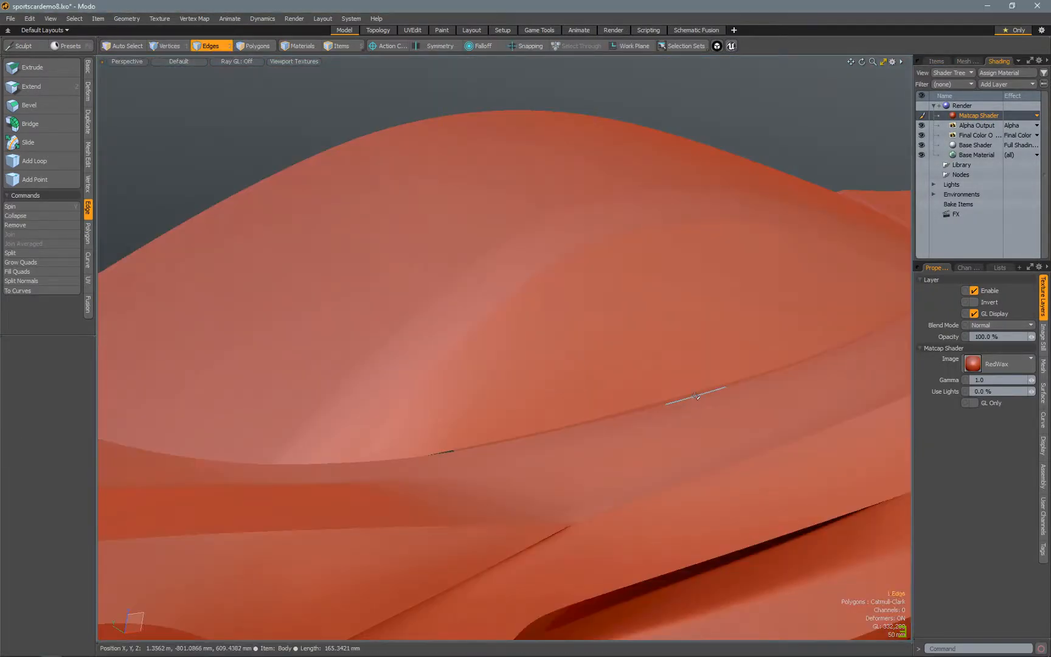
key("3")
scroll(697, 392, "up", 3)
left_click(697, 391)
key("l")
left_click_drag(551, 413, 476, 369, "alt")
key("r")
left_click_drag(572, 291, 575, 341)
key("Escape")
key("Escape")
Save the sports car scene after viewing the whole body
key("ctrl+space")
left_click(620, 213)
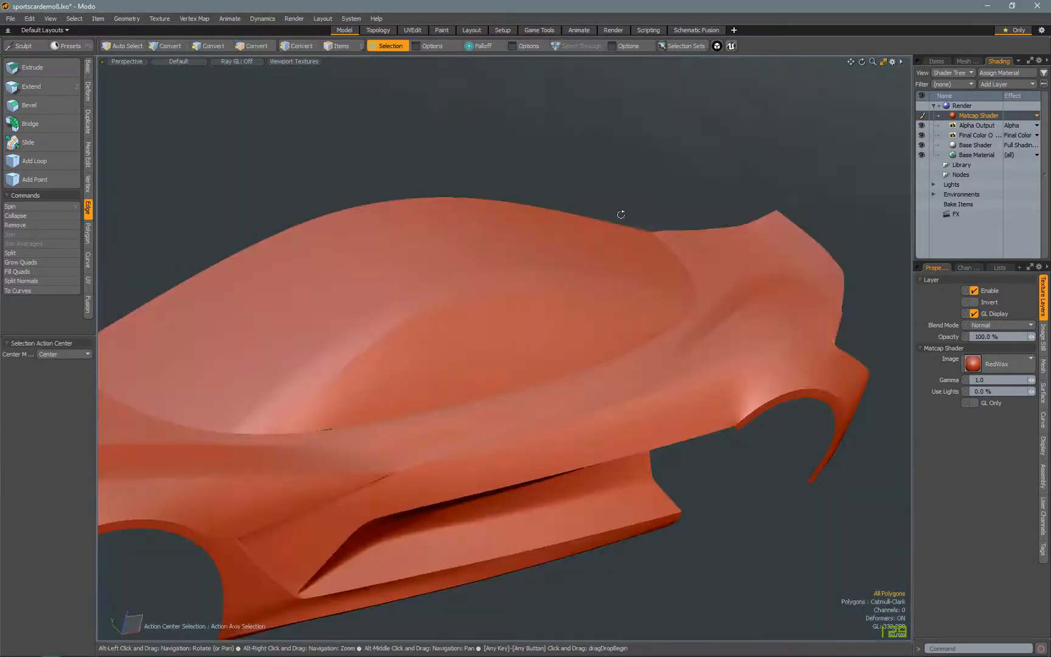
left_click_drag(619, 214, 578, 261, "alt")
left_click(10, 18)
left_click(30, 120)
left_click_drag(517, 365, 603, 432, "alt")
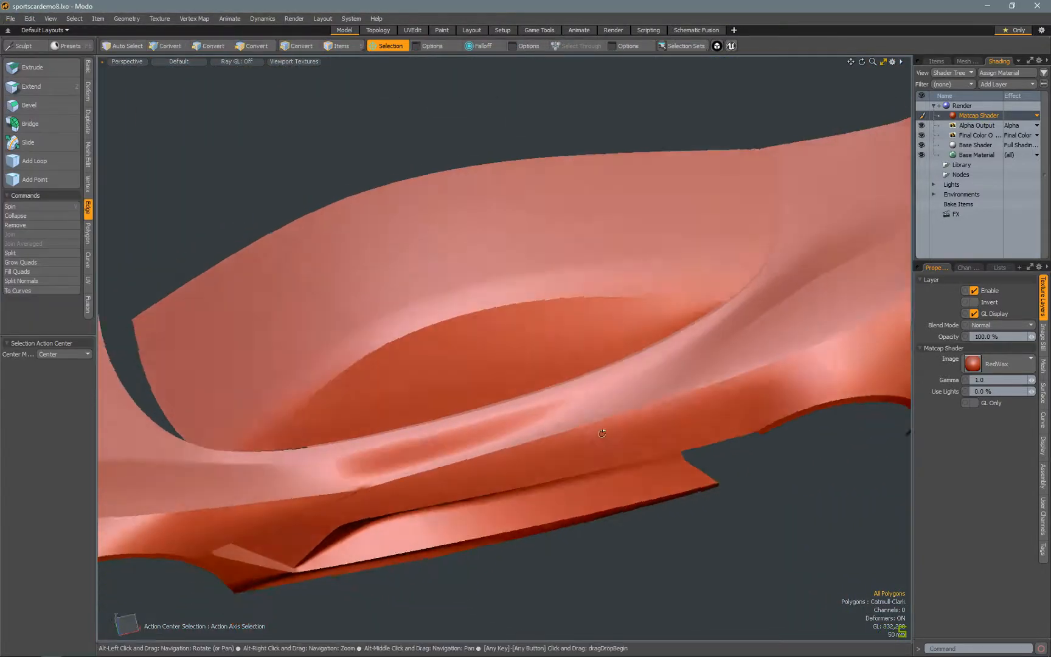
Switch the Body from Catmull-Clark subdivision to plain faces and work with its edges near the windshield's lower corner
scroll(303, 378, "up", 4)
left_click_drag(303, 378, 530, 462, "alt")
key("Tab")
key("2")
mouse_move(486, 341)
left_mouse_down("alt")
mouse_move(547, 403)
mouse_move(587, 414)
left_mouse_up("alt")
Try to move 3 border edges at the front corner of the window ledge
left_click_drag(587, 413, 377, 498)
left_click_drag(377, 498, 516, 443, "alt")
mouse_move(582, 441)
left_mouse_down("alt")
mouse_move(582, 388)
mouse_move(553, 397)
mouse_move(575, 379)
left_mouse_up("alt")
key("ctrl+z")
key("ctrl+2")
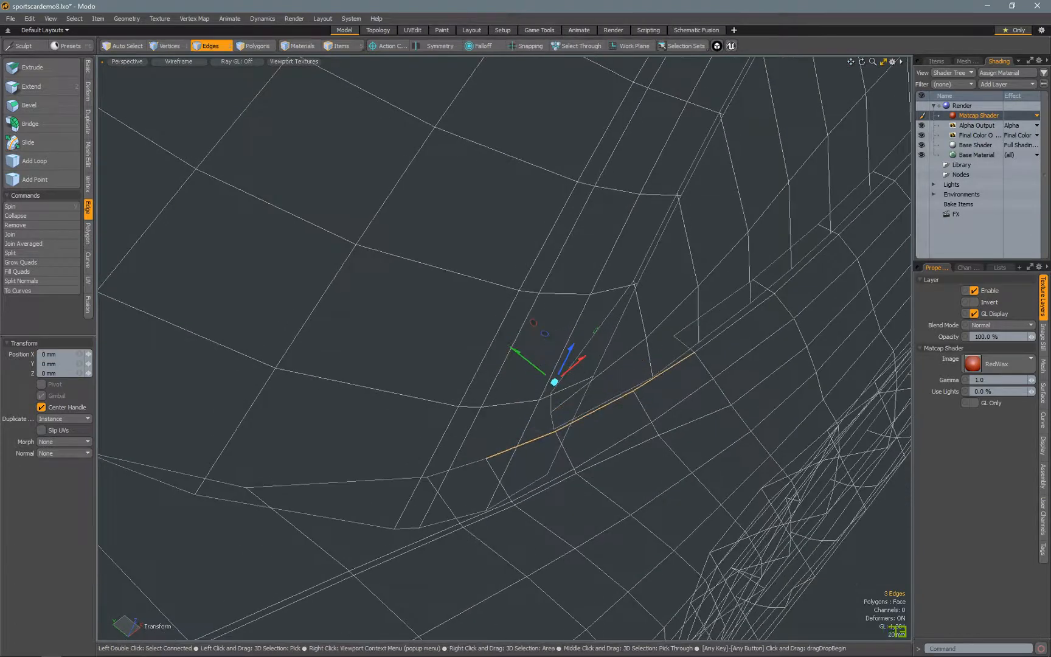
left_click(88, 185)
key("Escape")
Move the hood's 4 rear border edges 151 mm in X and -87 mm in Z beneath the windshield
left_click_drag(244, 243, 300, 255, "alt")
key("ctrl+2")
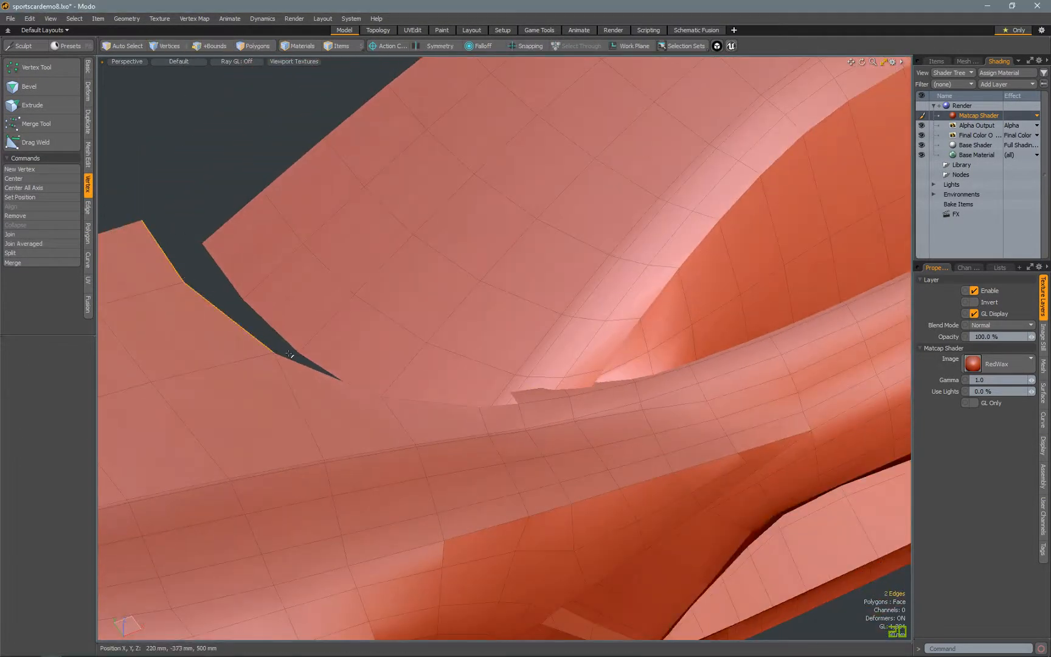
key("w")
left_click_drag(335, 293, 417, 266)
left_click_drag(375, 238, 377, 272)
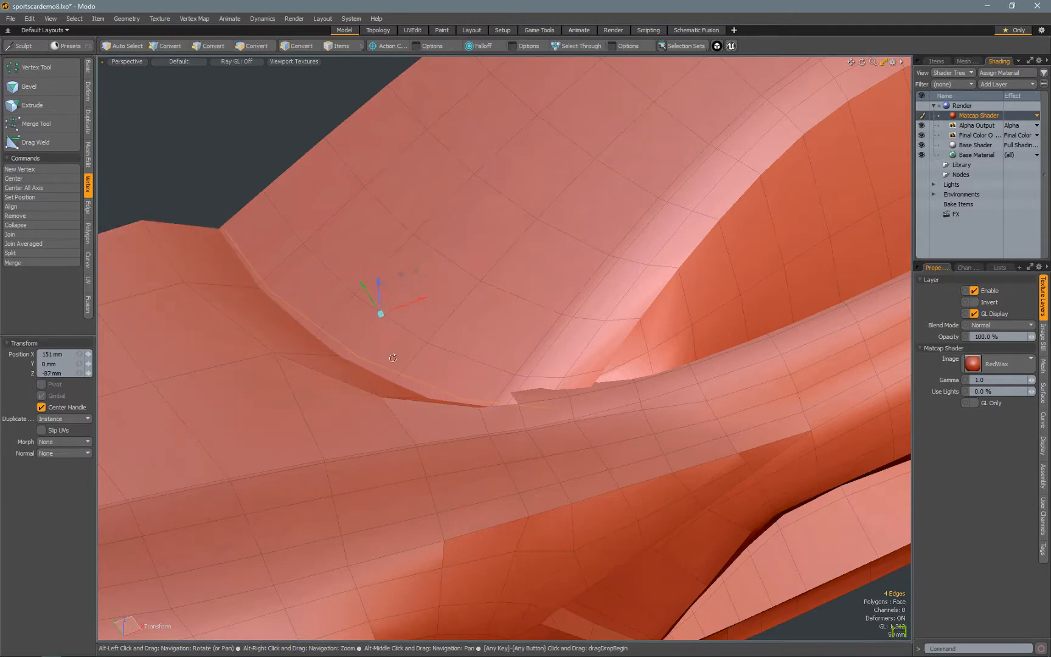
Adjust the hood's 4 rear border edges with a linear falloff running from Y -635 mm to Y -39 mm
left_click_drag(426, 435, 448, 419, "alt")
key("ctrl+space")
left_click(587, 359)
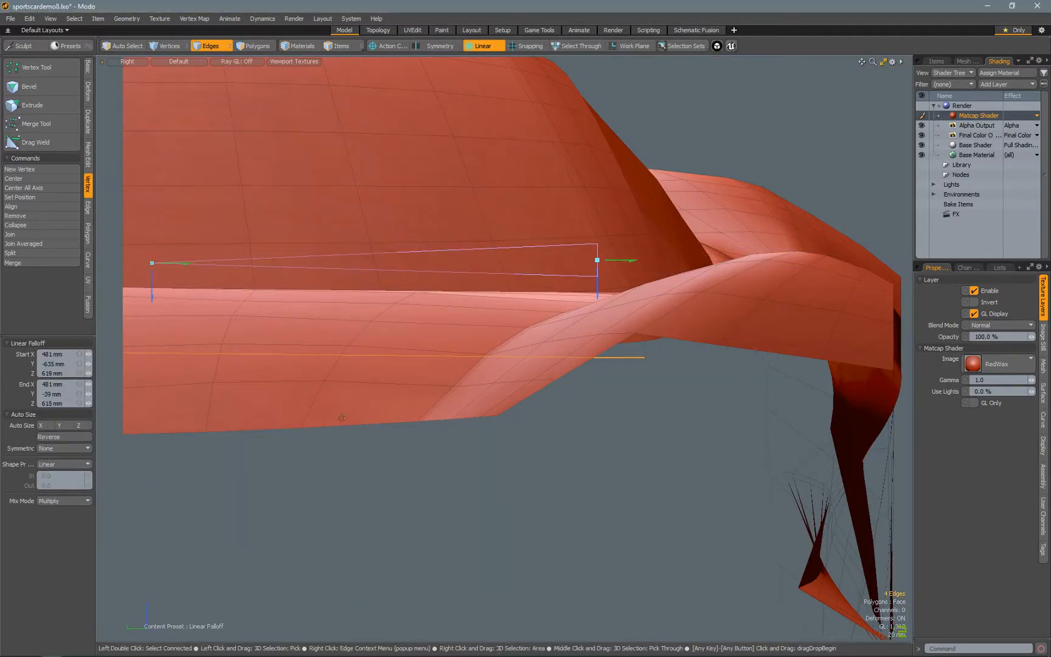
key("KP_Decimal")
key("space")
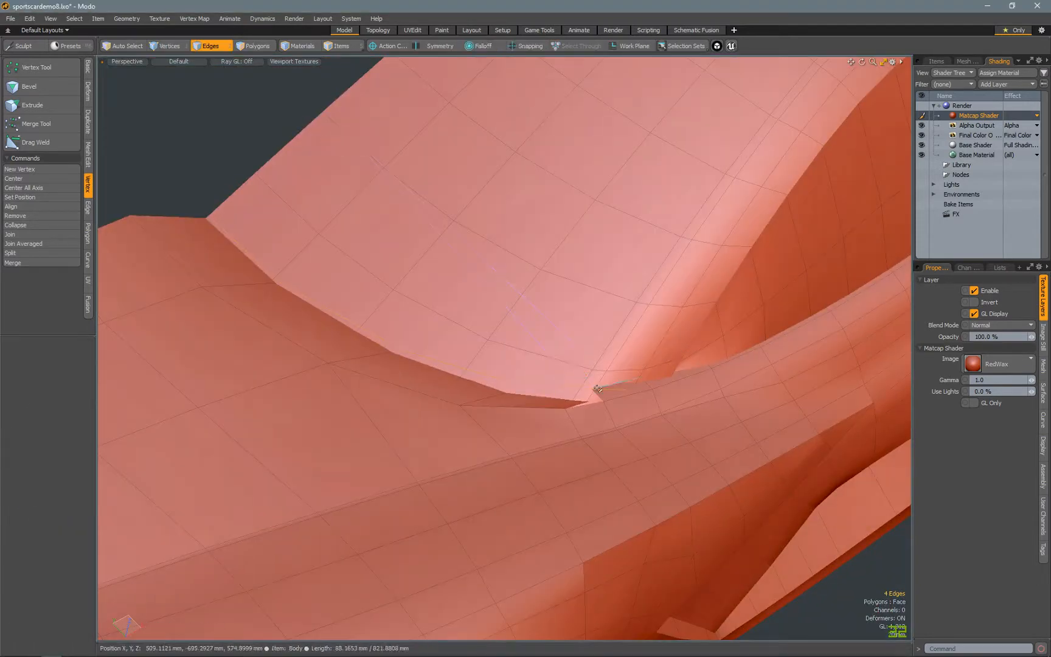
Select the 4 front border edges of the window ledge in wireframe
double_click(618, 383)
left_click_drag(617, 384, 454, 420, "alt")
scroll(454, 419, "down", 8)
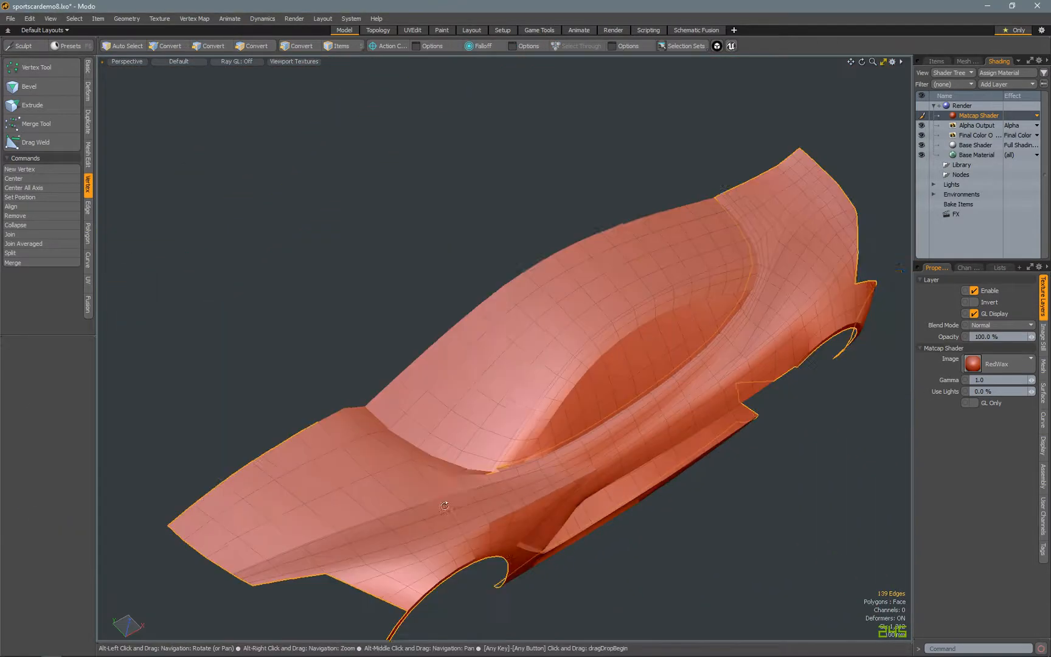
scroll(563, 410, "up", 8)
scroll(599, 417, "up", 5)
key("ctrl+2")
left_click(596, 347)
left_click_drag(578, 386, 633, 369)
mouse_move(633, 380)
left_mouse_down("alt+shift")
mouse_move(699, 376)
mouse_move(488, 419)
left_mouse_up("alt+shift")
key("Up")
key("Up")
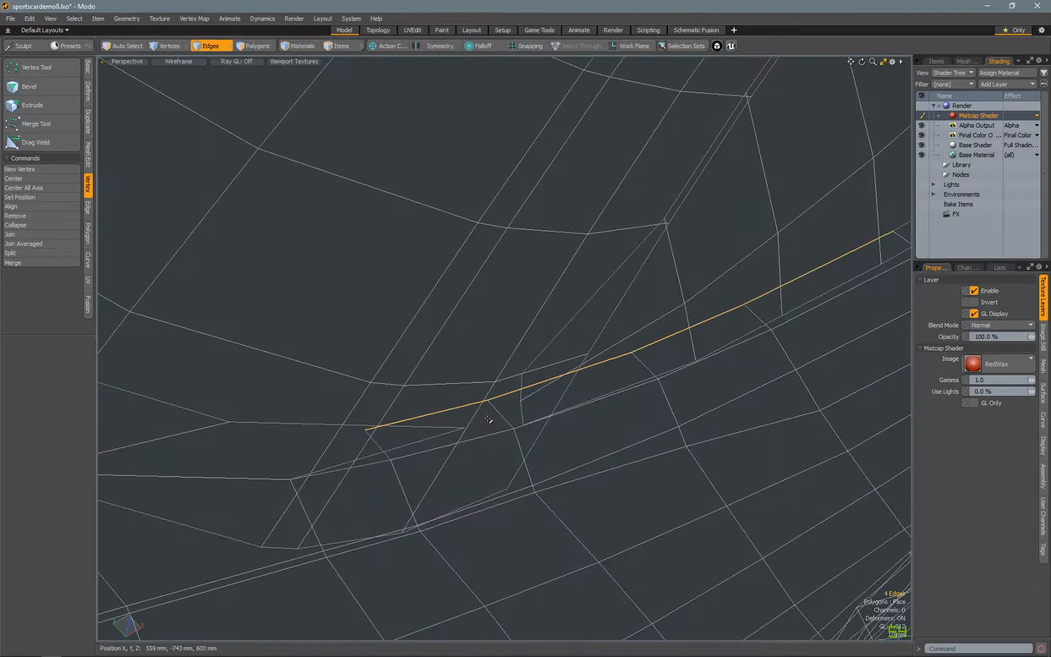
Lower the ledge's 4 front border edges using a linear falloff from X 544 mm to X 831 mm
key("ctrl+2")
key("ctrl+space")
left_click(445, 472)
left_click(478, 45)
left_click(477, 82)
scroll(593, 291, "down", 2)
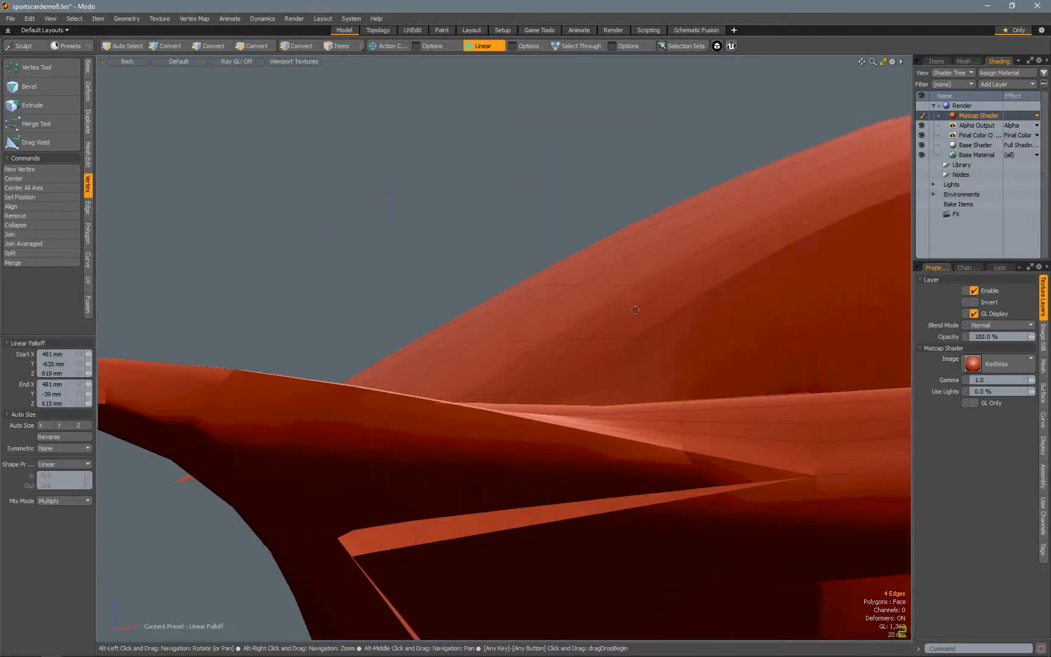
left_click_drag(439, 384, 680, 368)
key("ctrl+space")
left_click(726, 310)
left_click_drag(578, 426, 426, 425, "alt")
key("w")
left_click_drag(402, 300, 401, 324)
key("space")
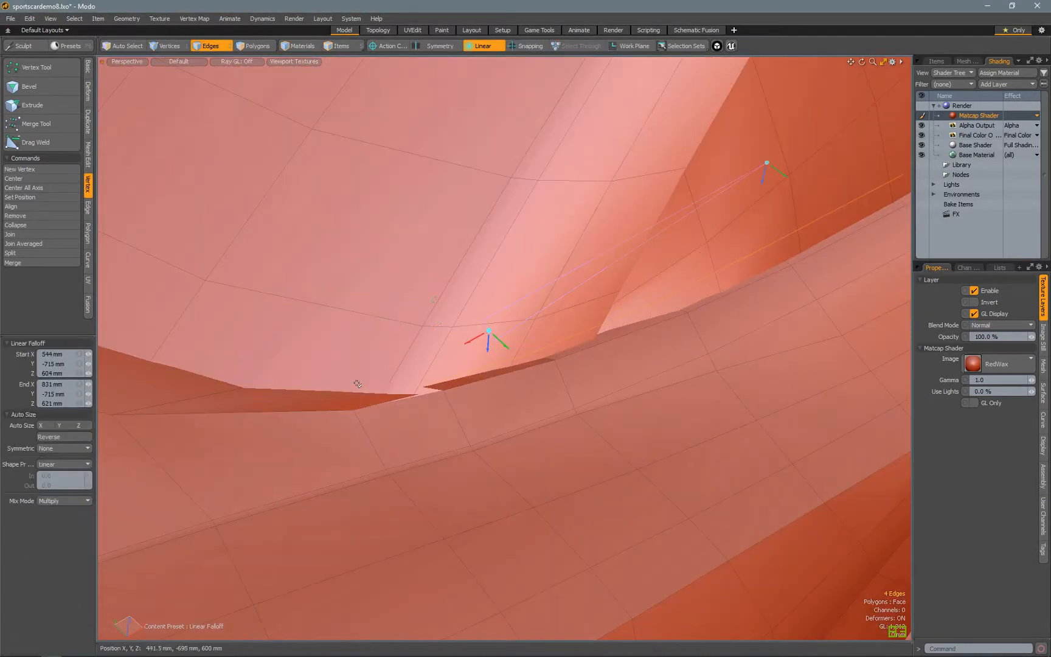
key("Escape")
key("Escape")
Slide the window ledge's front corner vertex 82.5 % and move it -17.4243 mm in Y and -25.1422 mm in Z
left_click_drag(356, 383, 455, 476, "alt")
key("ctrl+2")
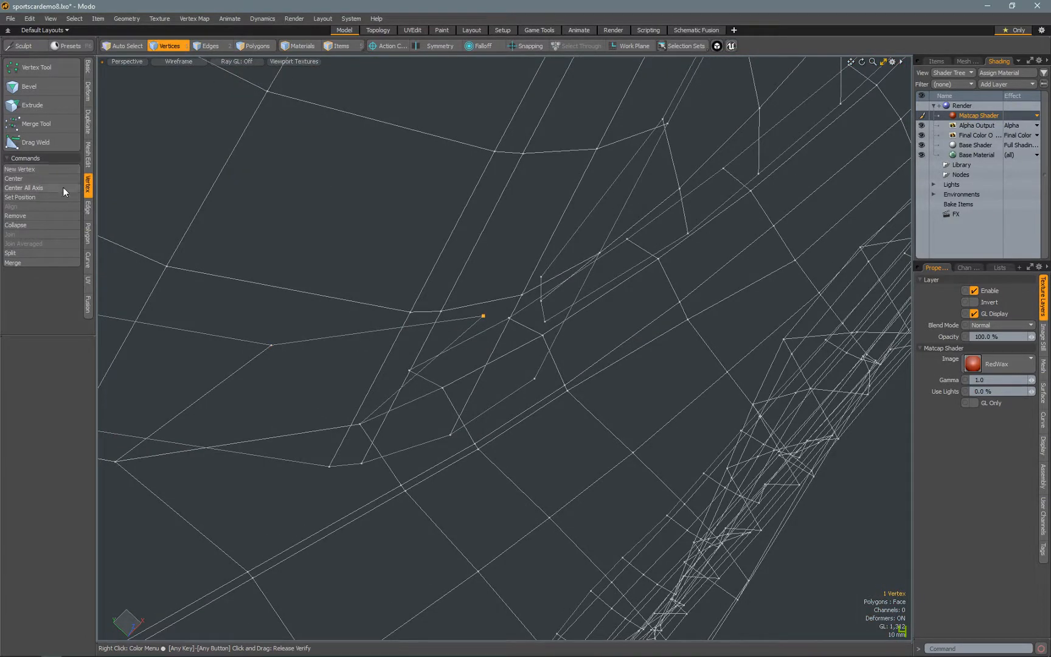
left_click(88, 233)
left_click(33, 185)
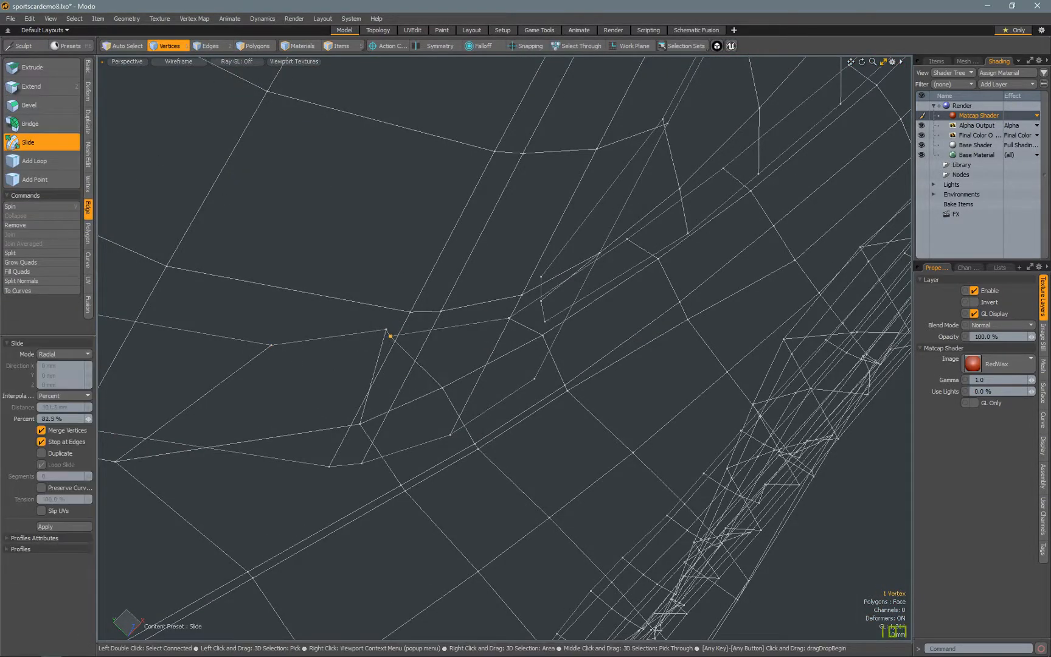
left_click(389, 46)
left_click(377, 68)
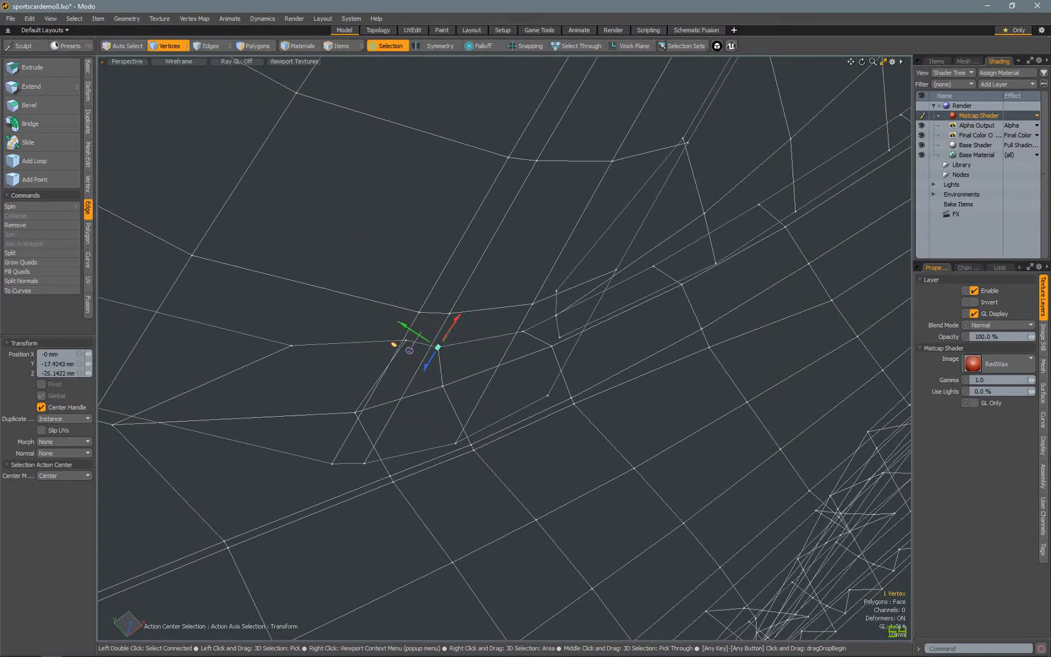
key("q")
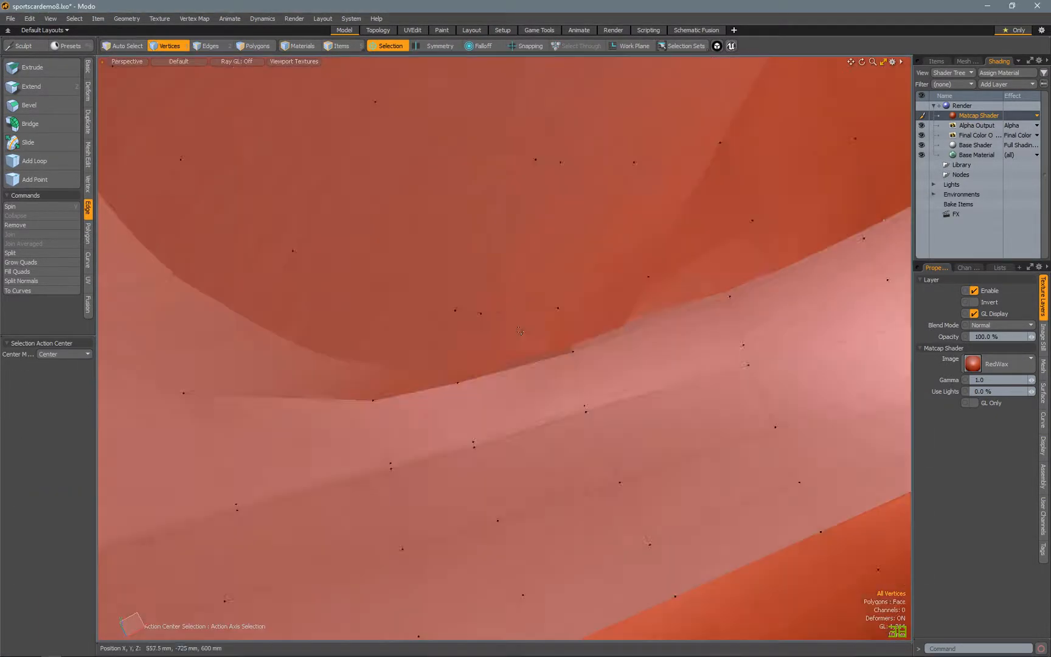
Restore subdivision and weight the 23 edges running around the windshield base and window ledge with the Edge Weight Tool
key("2")
double_click(292, 375)
left_click_drag(252, 342, 213, 286, "shift")
left_click(194, 19)
left_click(244, 272)
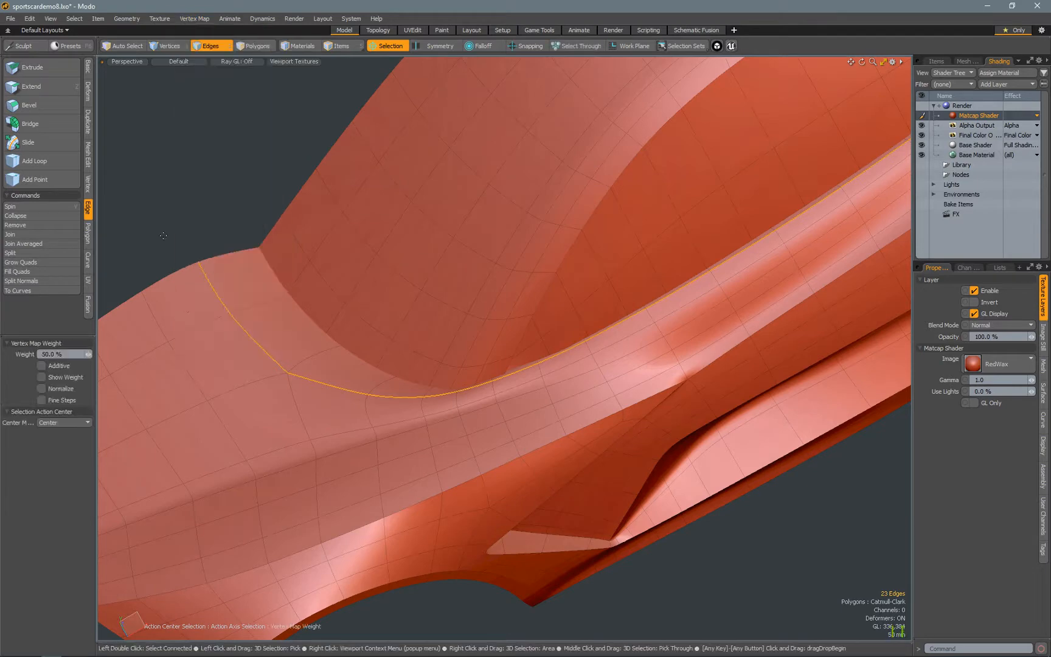
left_click_drag(162, 235, 426, 243)
key("q")
key("Escape")
Mirror the Body's polygons to create the car's opposite half
left_click_drag(608, 268, 532, 420, "alt")
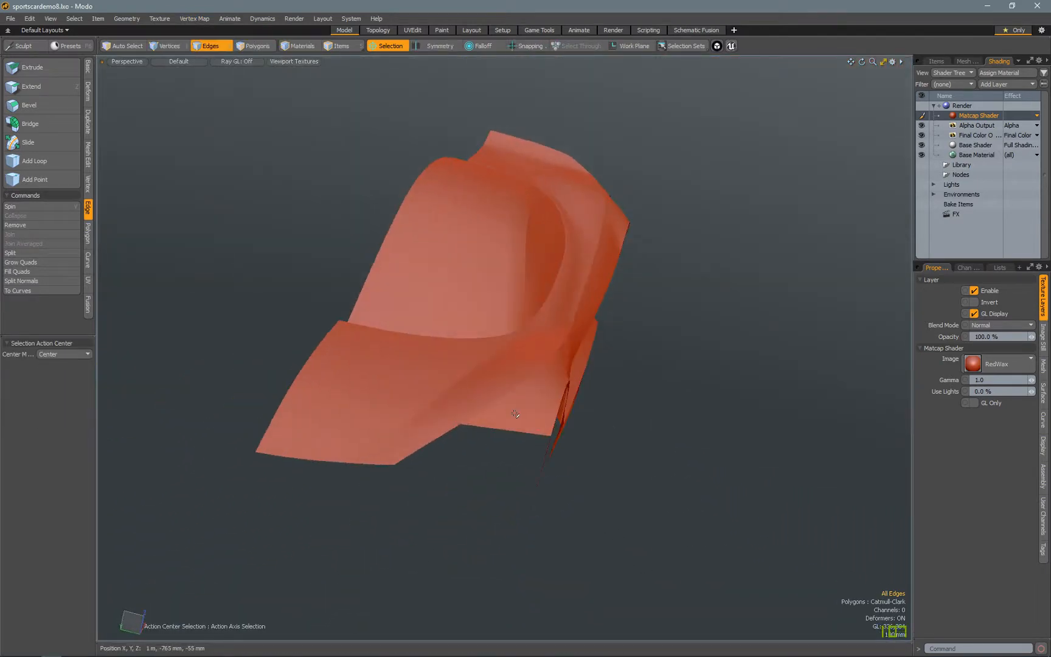
left_click_drag(630, 396, 462, 359, "alt")
key("3")
key("bracketleft")
left_click(64, 491)
key("Escape")
key("Escape")
Set the Matcap Shader's image to silver paint
mouse_move(535, 328)
left_mouse_down("alt")
mouse_move(645, 358)
mouse_move(791, 371)
mouse_move(445, 321)
mouse_move(463, 325)
mouse_move(323, 324)
mouse_move(401, 348)
left_mouse_up("alt")
left_click(997, 364)
left_click(864, 426)
Assign a new material named glass to all connected cabin and side window polygons
double_click(465, 326)
right_click_drag(401, 348, 480, 348, "alt")
key("m")
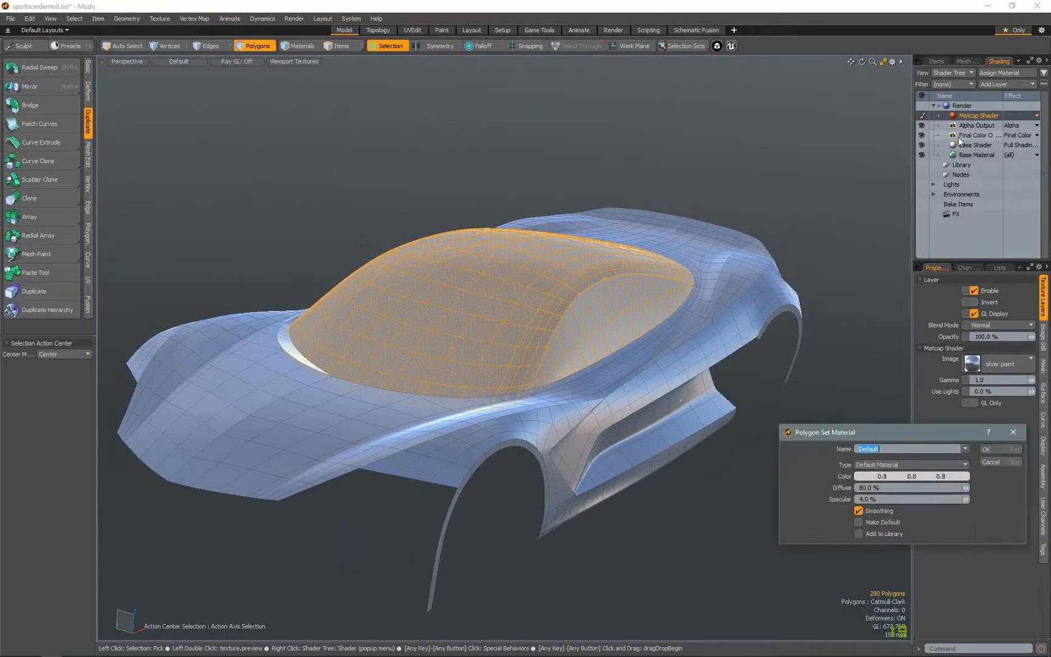
left_click(949, 477)
left_click(803, 609)
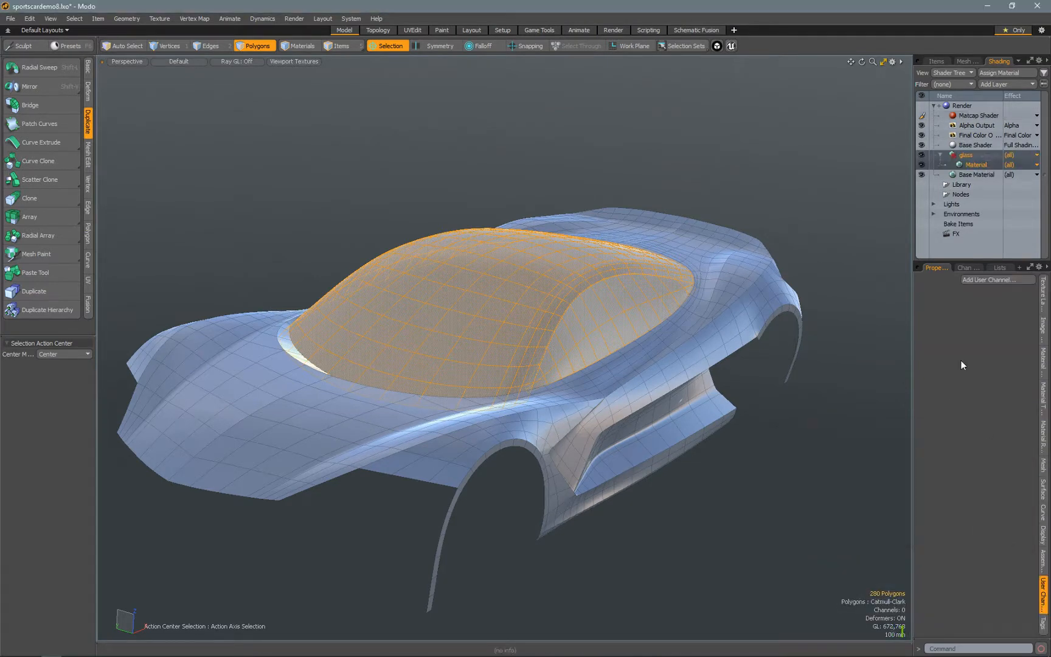
Add a Matcap Shader to the glass material and load the image 9b_MC_088 into it
left_click(1001, 84)
left_click(920, 174)
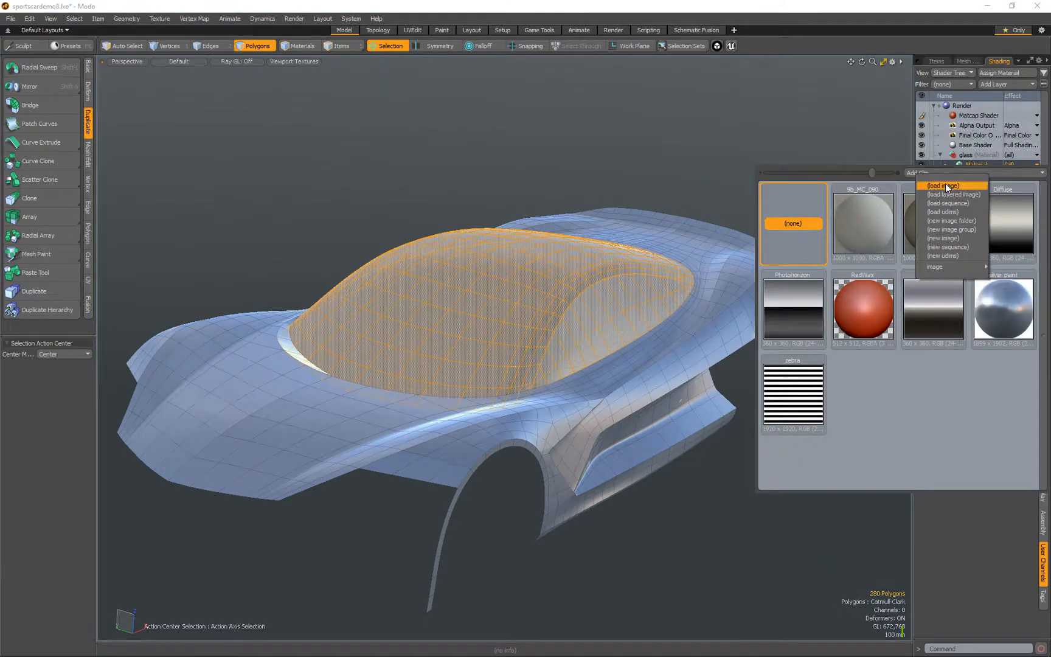
left_click(947, 186)
double_click(881, 192)
Assign a new material named body with a dark red color to all car polygons outside the glass
key("1")
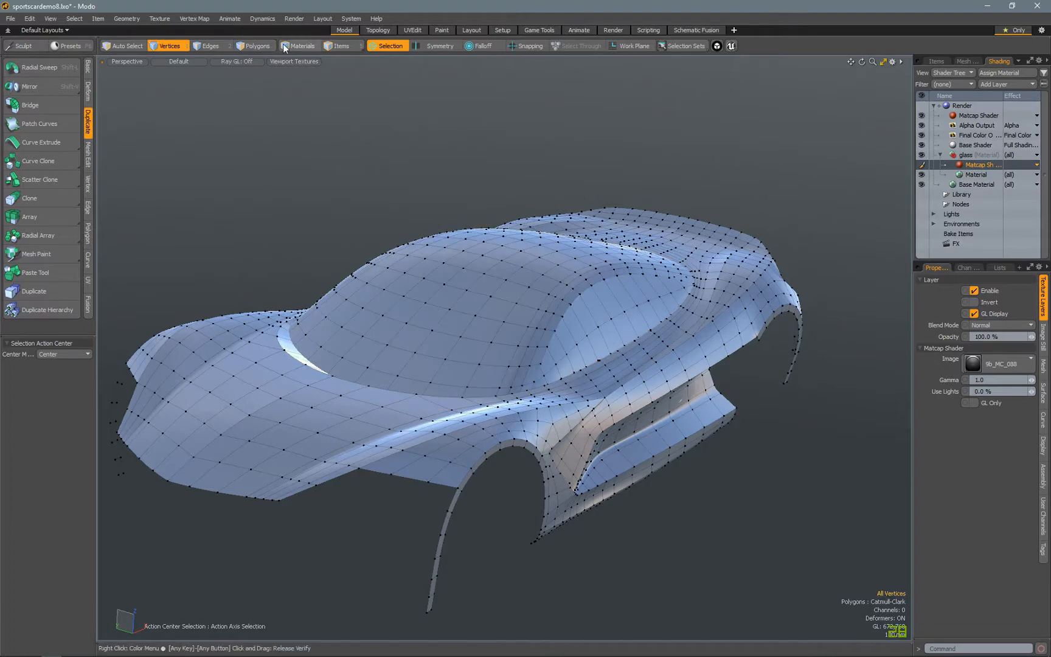
left_click(262, 47)
type("[mpaint")
left_click(876, 312)
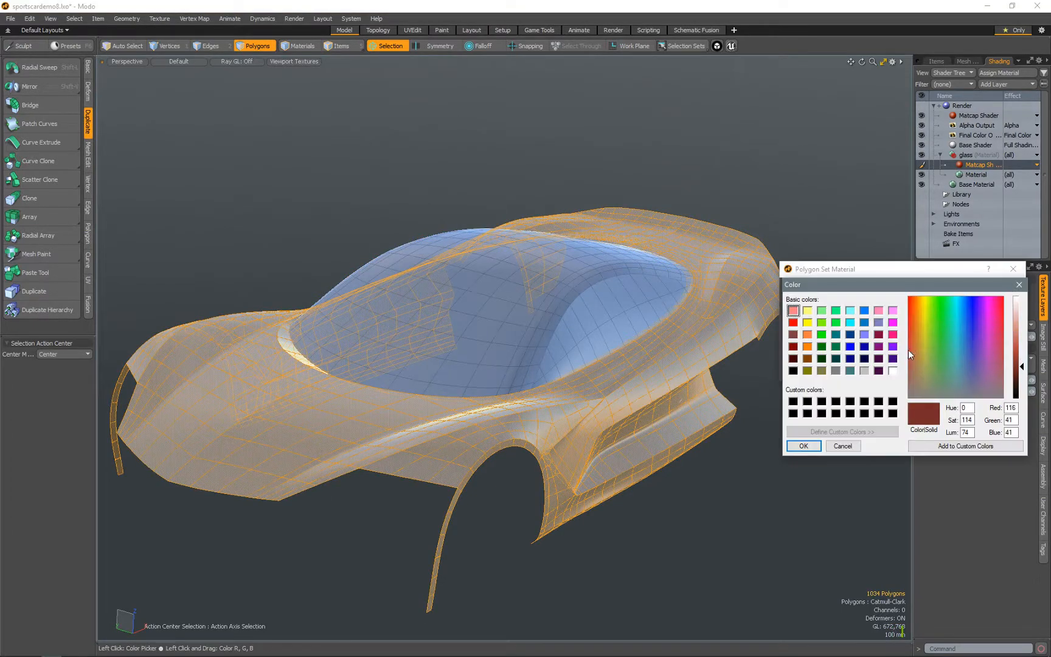
key("Return")
left_click(992, 286)
Hide the scene-wide Matcap Shader and add a Matcap Shader with the RedWax image to the body material
left_click(921, 115)
key("1")
left_click_drag(809, 244, 778, 243, "alt")
left_click(997, 84)
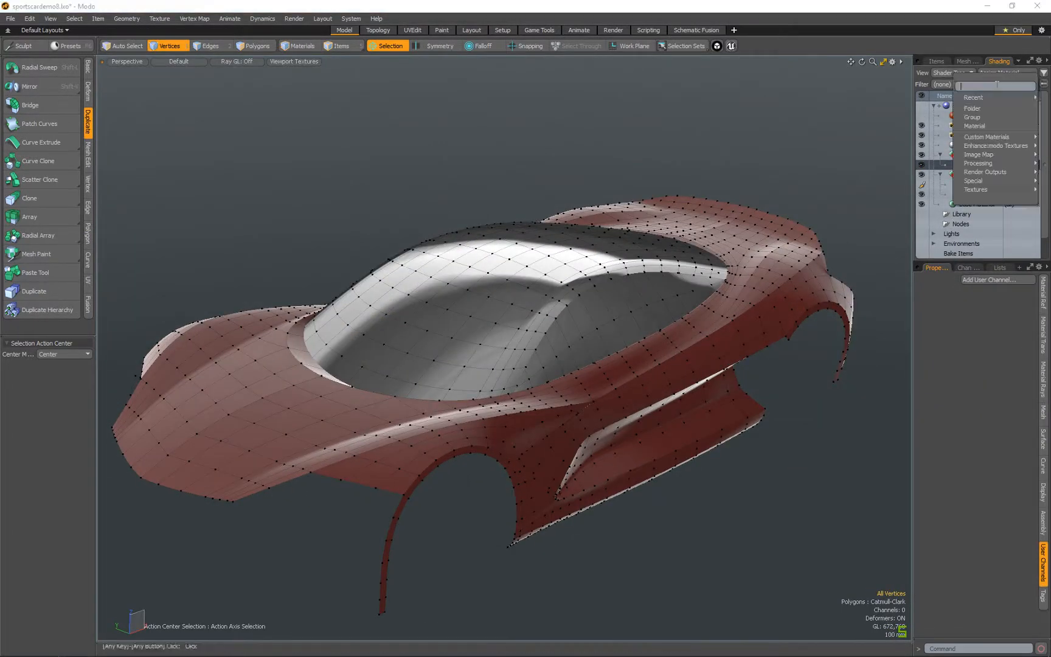
left_click(927, 85)
left_click(876, 216)
key("2")
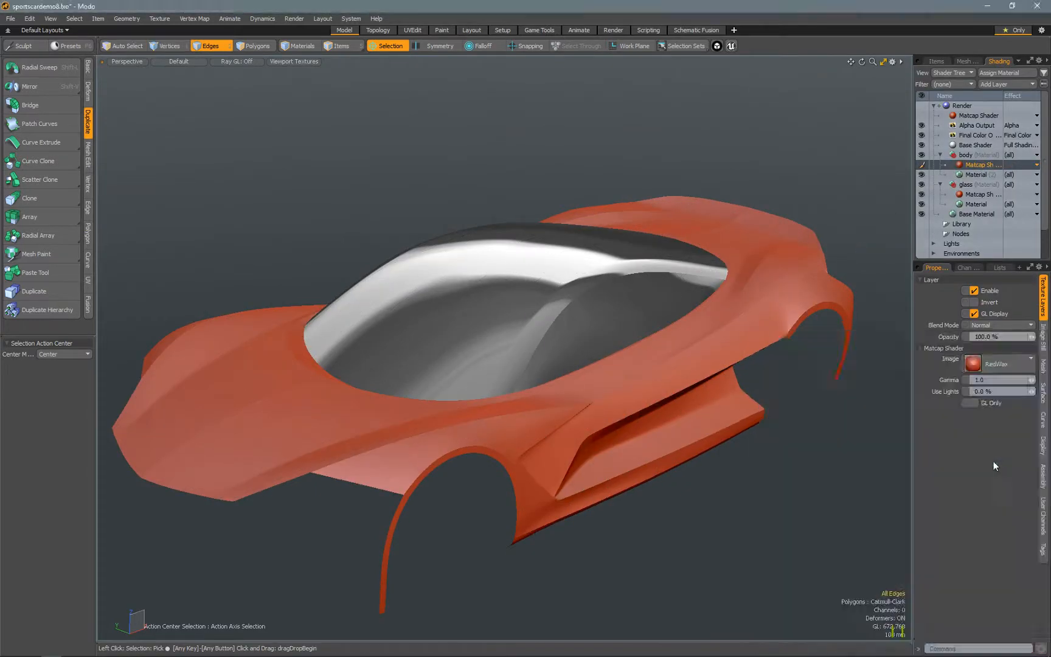
Set the image of the body material's Matcap Shader to REdpaint
left_click(973, 363)
left_click(994, 336)
left_click(957, 638)
left_click_drag(669, 395, 568, 402, "alt")
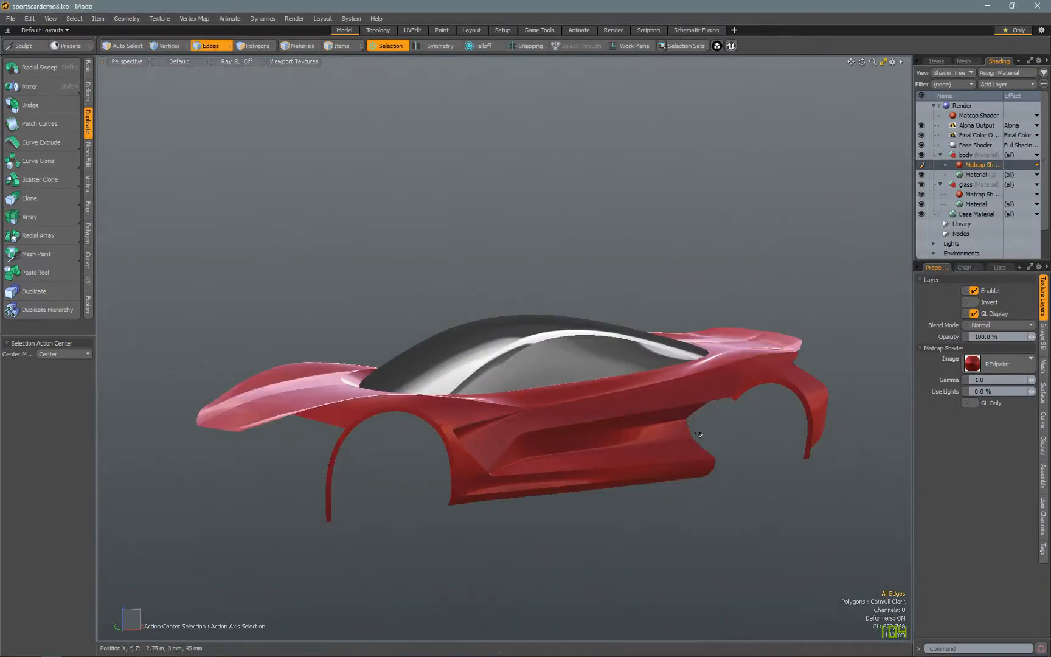
Try silver paint and 9b_MC_088 as the body material's matcap image, and show the scene-wide Matcap Shader again
left_click(973, 363)
left_click(992, 463)
mouse_move(675, 419)
left_mouse_down("alt")
mouse_move(637, 417)
mouse_move(720, 384)
mouse_move(547, 364)
mouse_move(477, 401)
mouse_move(547, 365)
left_mouse_up("alt")
key("ctrl+space")
left_click(619, 354)
key("ctrl+space")
left_click(674, 357)
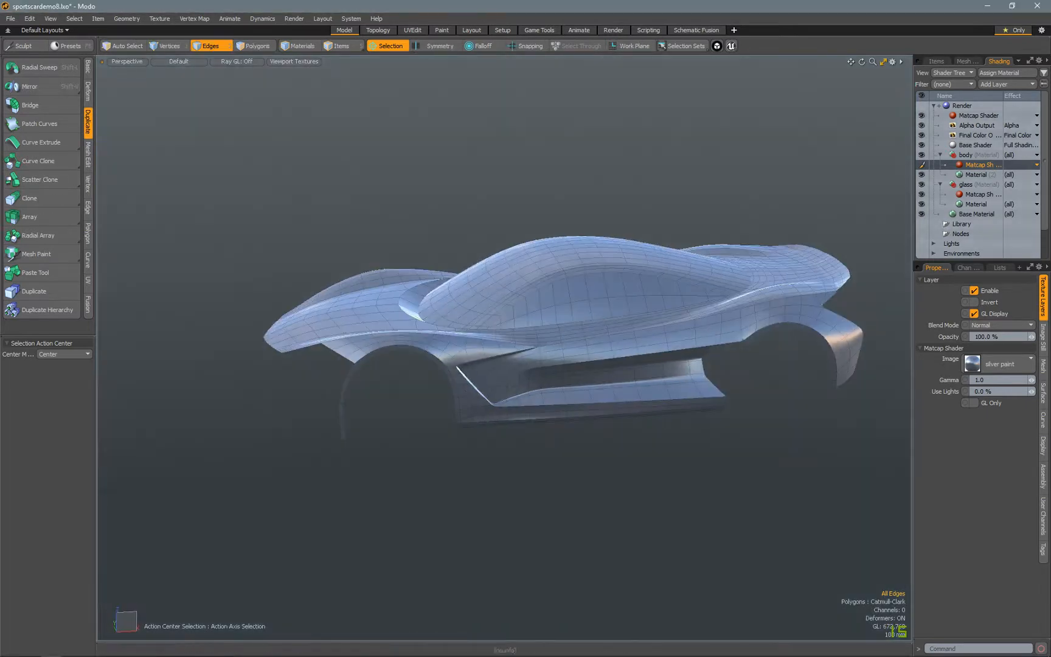
left_click_drag(645, 353, 682, 392, "alt")
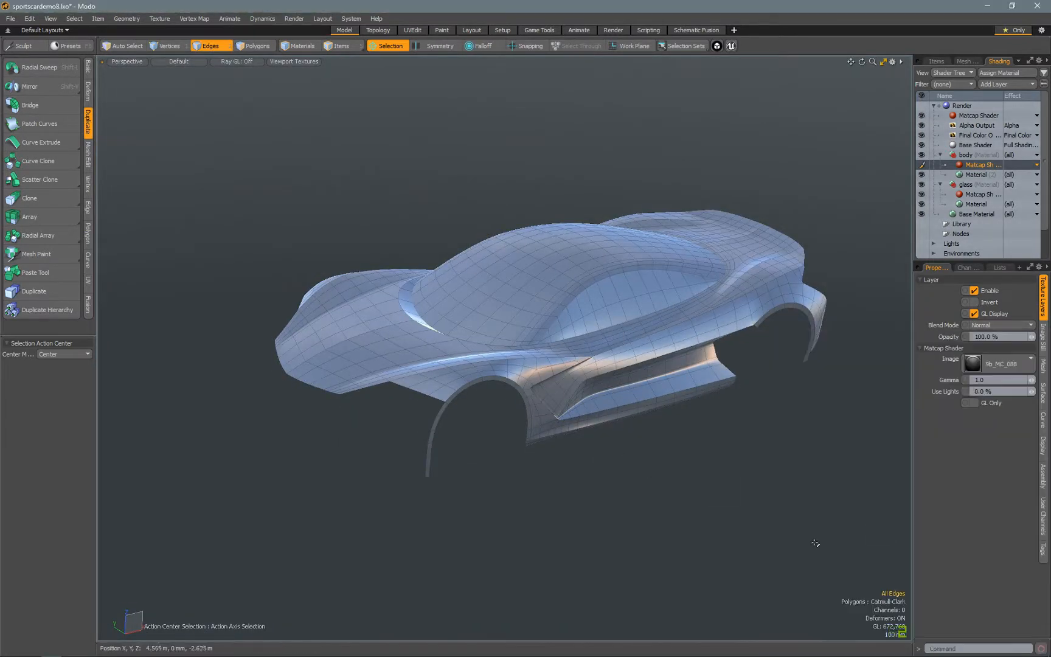
Set the image of the scene-wide Matcap Shader to RedWax
left_click(178, 61)
left_click(166, 112)
left_click(973, 115)
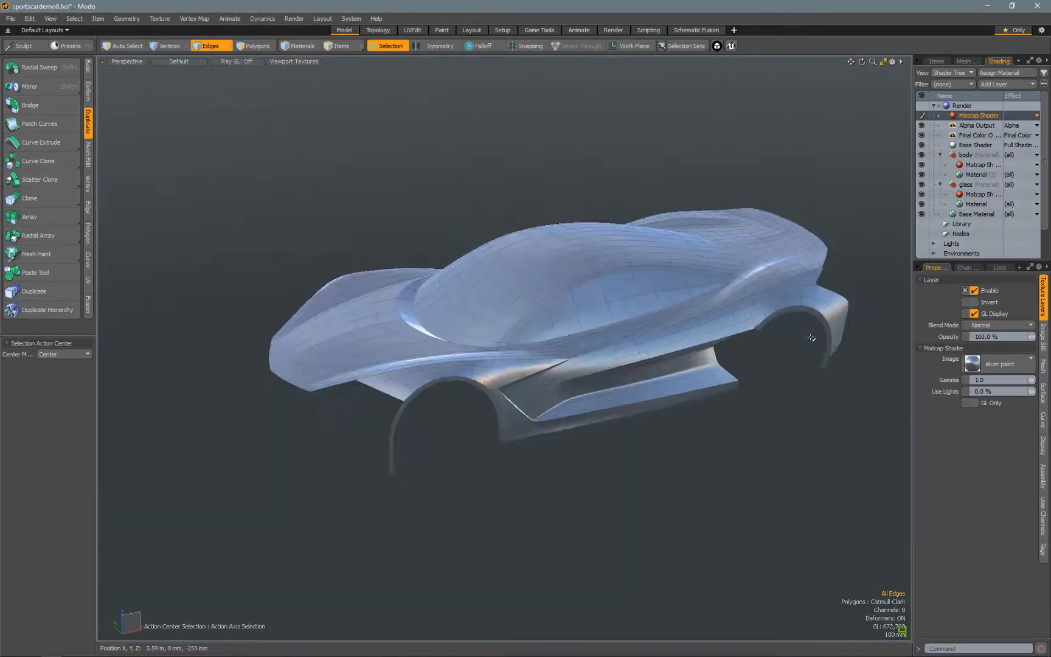
left_click(1031, 359)
left_click(809, 457)
left_click_drag(612, 365, 532, 500, "alt")
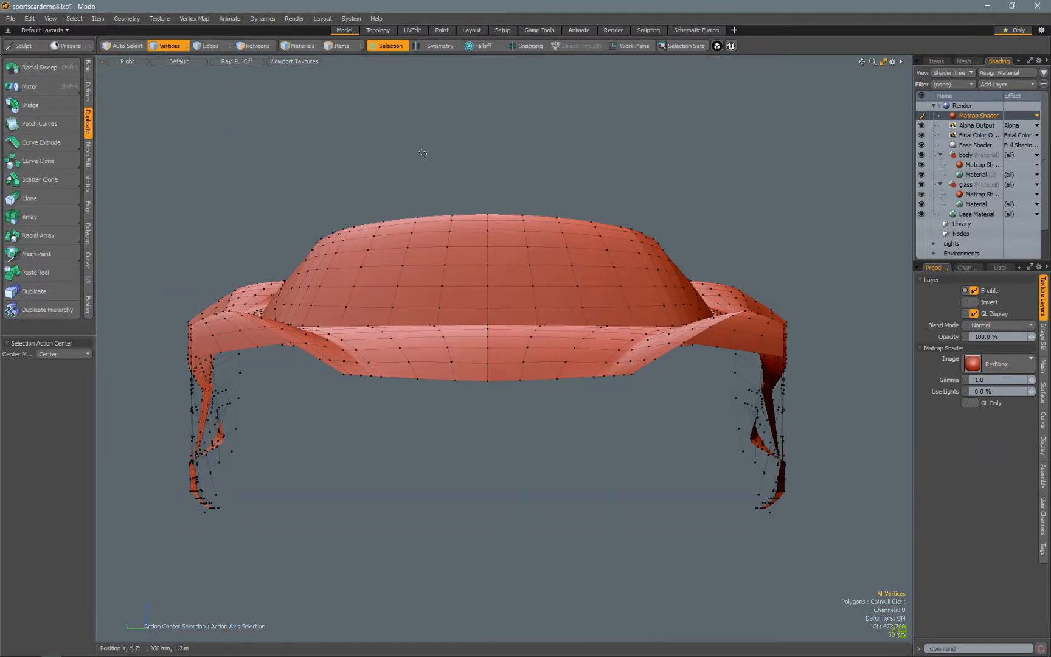
Delete the mirrored half of the car and set the centerline vertices to 0 mm on Y
right_click_drag(448, 548, 412, 526)
key("Delete")
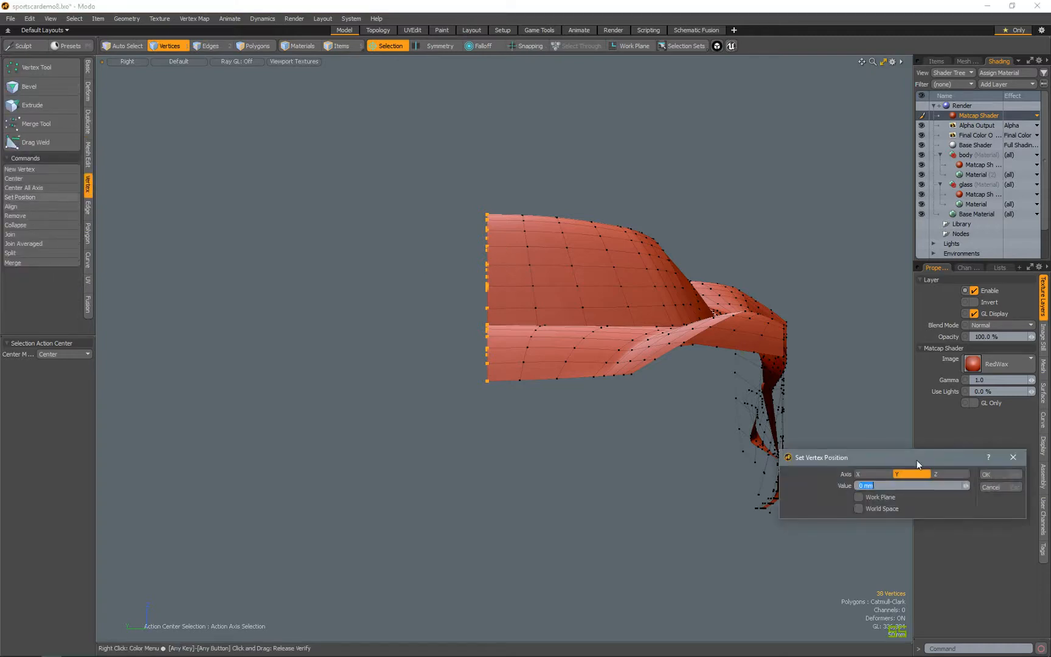
key("Return")
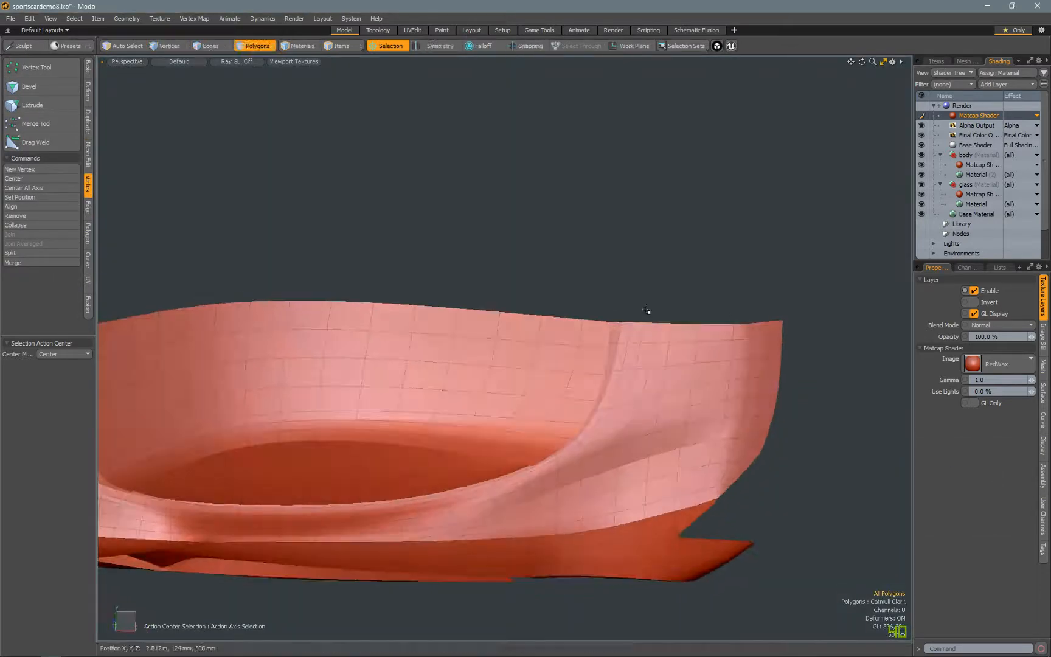
Mirror the remaining half of the car across the Y axis with inverted polygons and merged vertices
left_click(107, 174)
left_click(389, 312)
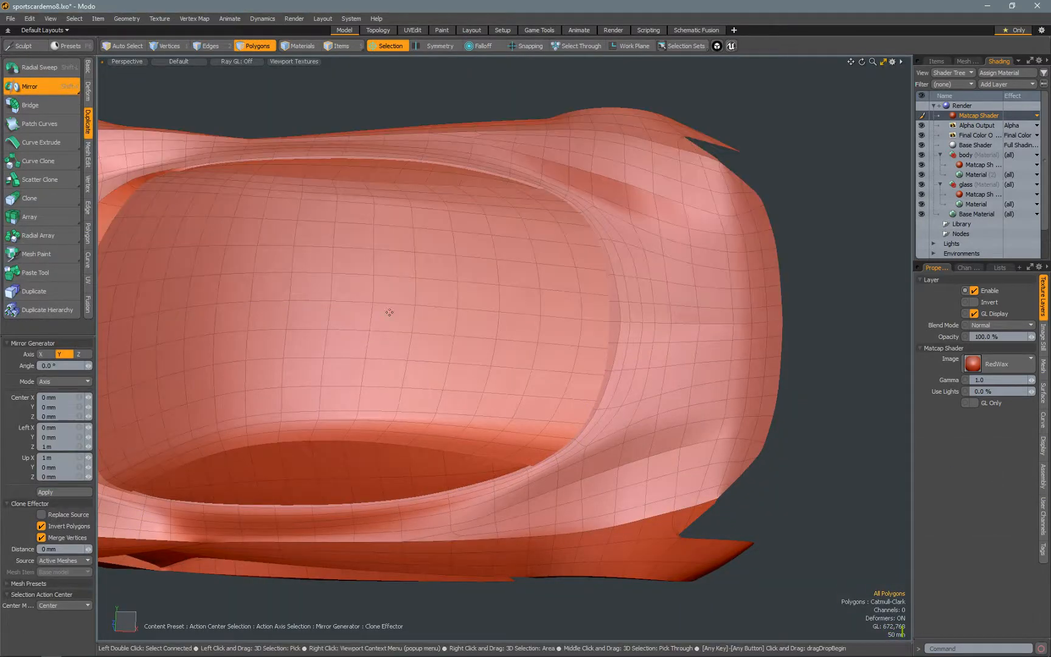
left_click_drag(389, 312, 389, 359, "alt")
scroll(635, 364, "up", 3)
key("q")
Move the block of polygons at the cabin's rear edge about 76 mm in X with a radial falloff
left_click(593, 320)
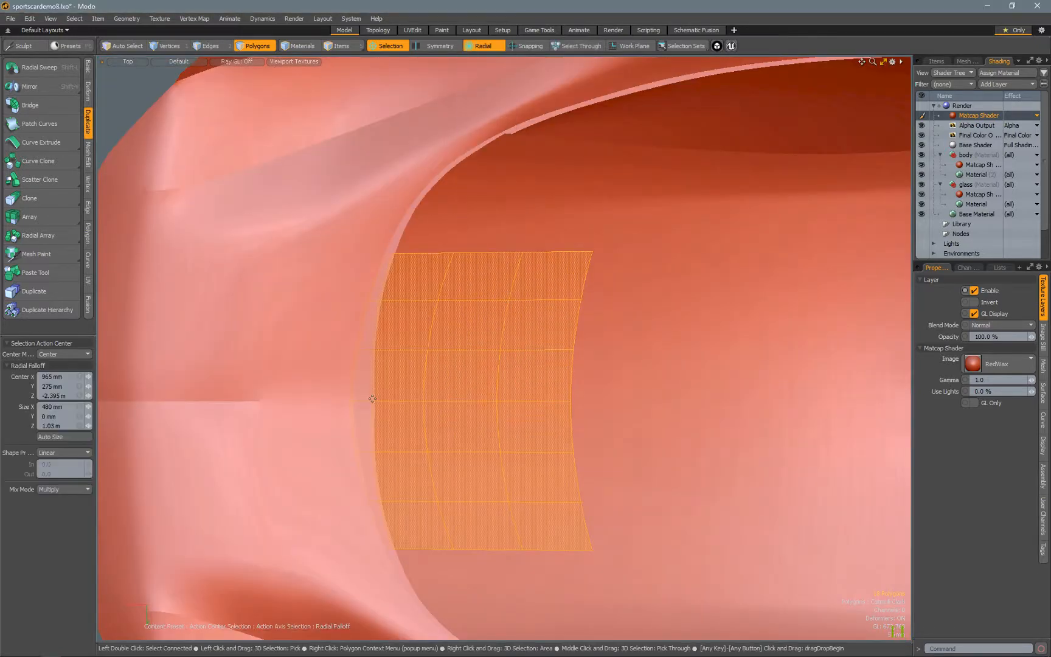
left_click_drag(484, 403, 420, 404)
key("w")
key("KP_Decimal")
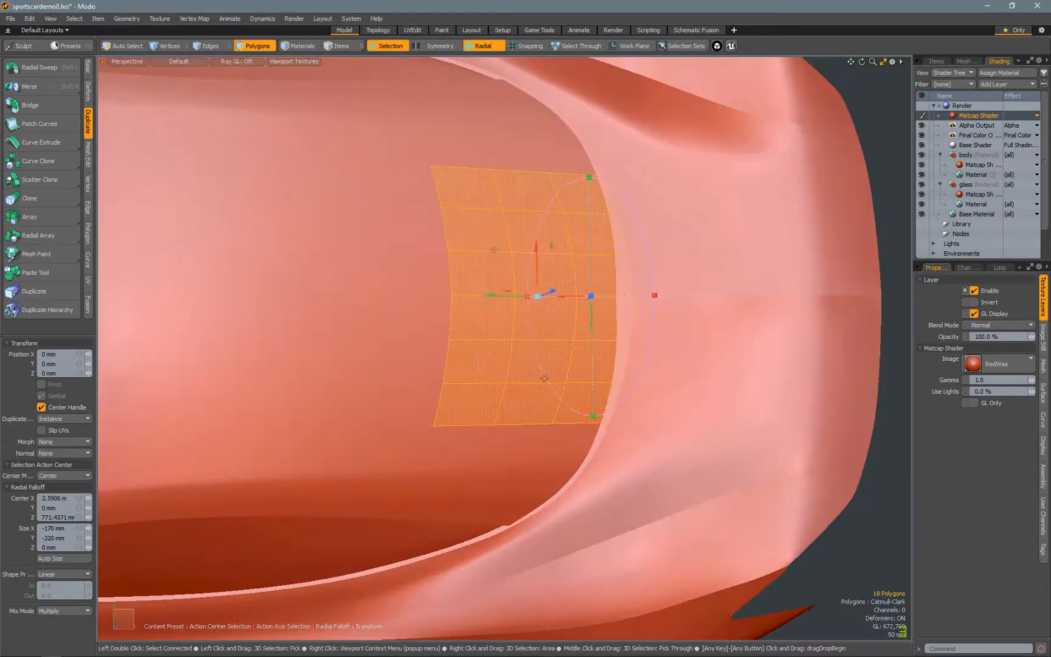
left_click_drag(485, 200, 462, 282, "alt")
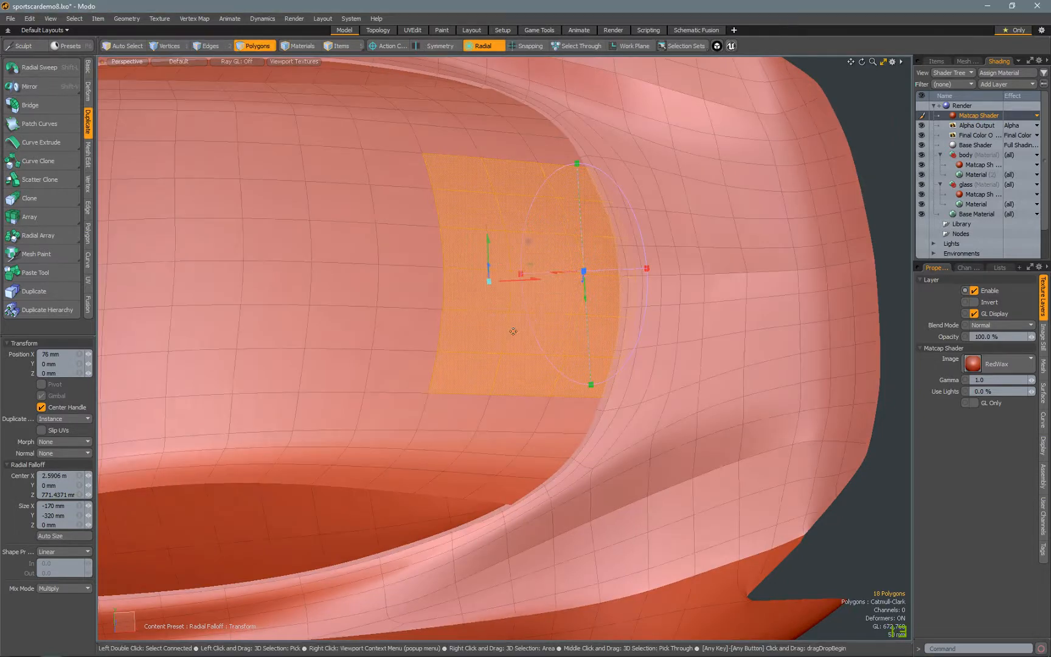
key("q")
key("2")
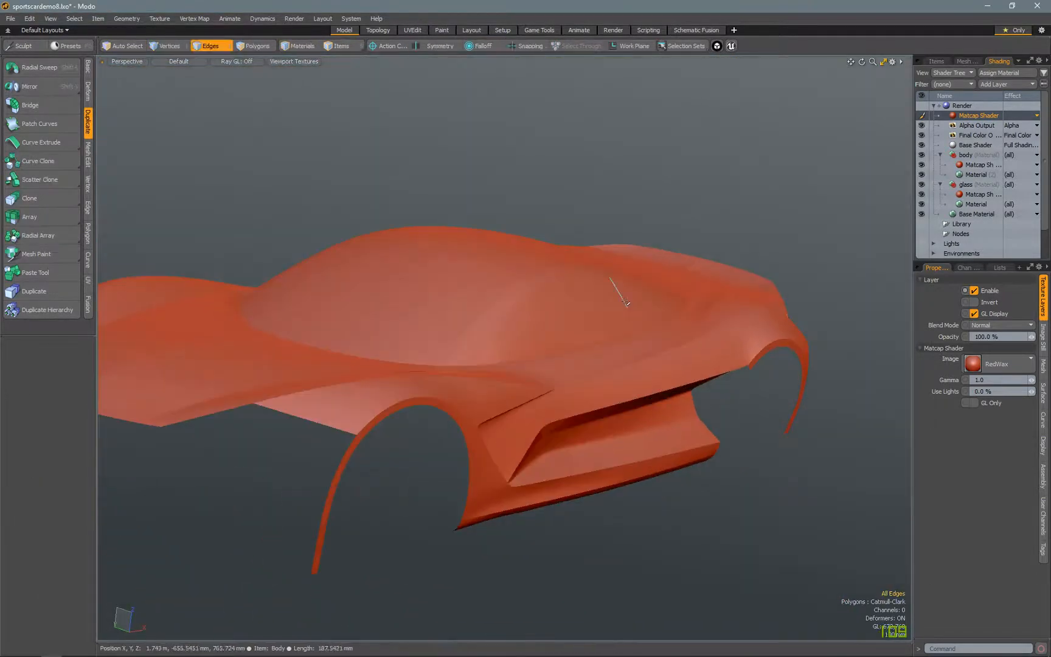